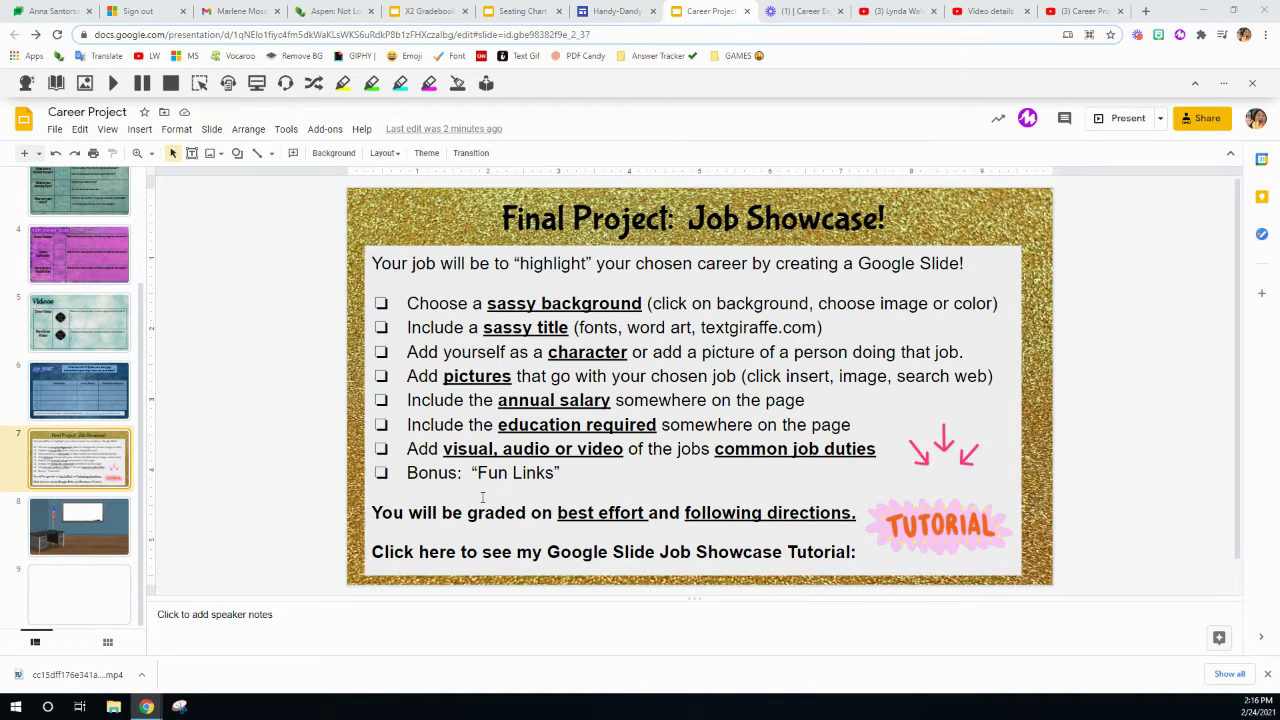
Check the directions on slide 7, then settle on the blank slide 9.
left_click(86, 597)
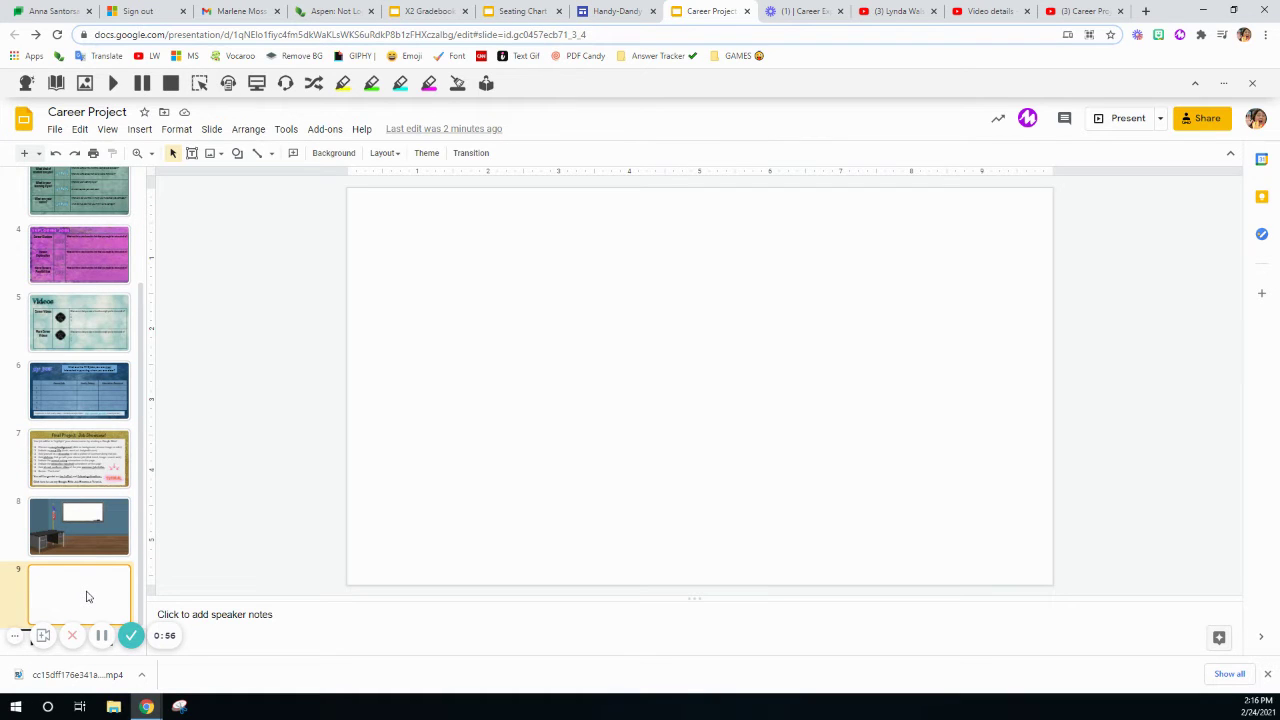
left_click(84, 462)
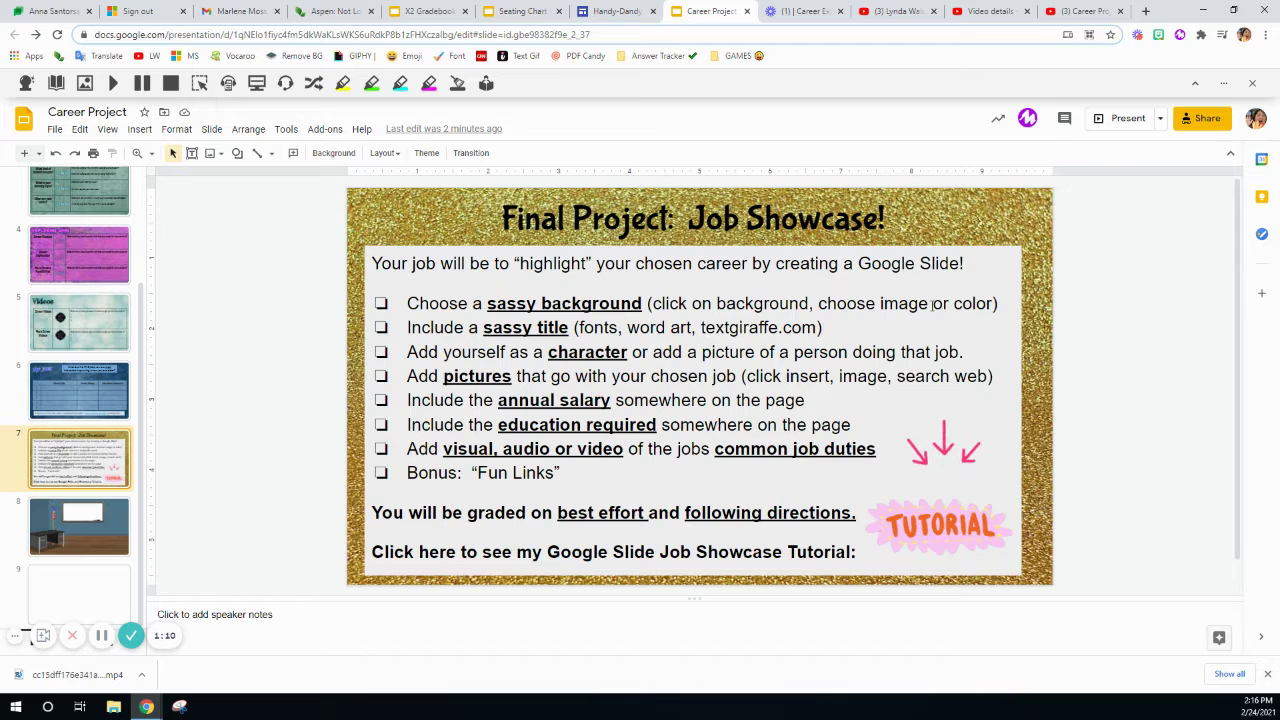
left_click(64, 598)
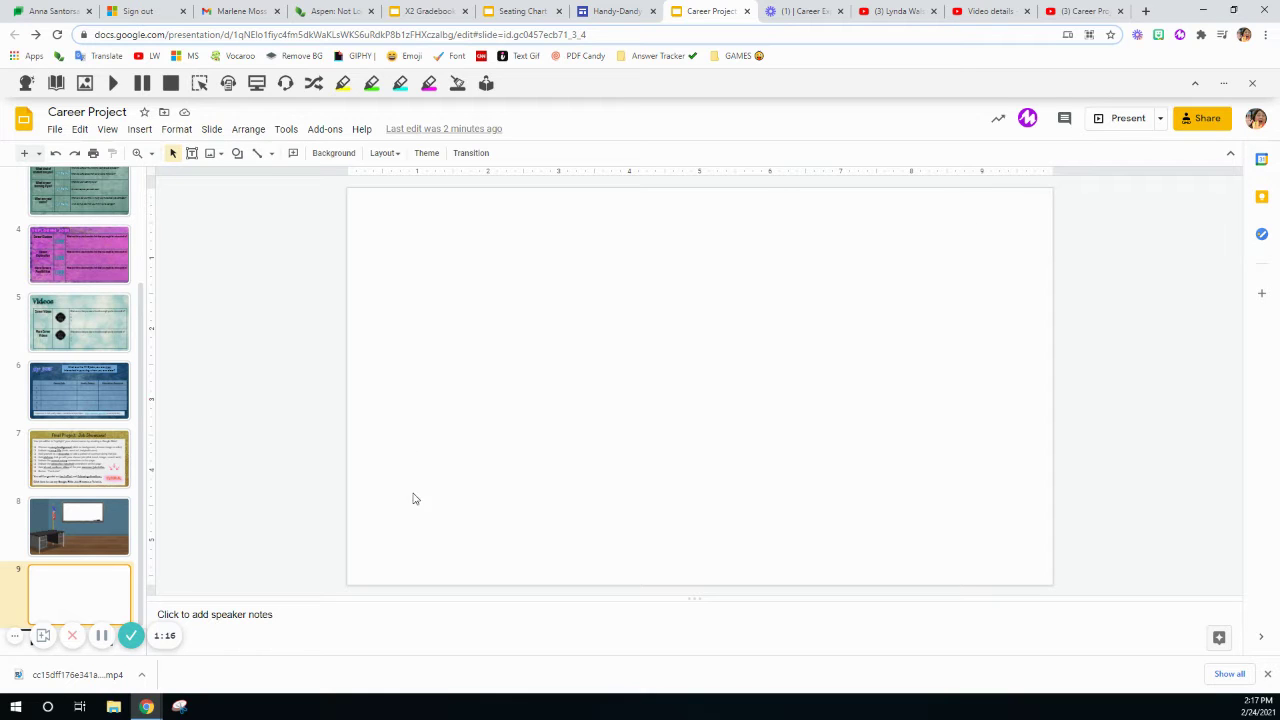
Browse the slide background's solid and gradient colour options before turning to an image search.
left_click(334, 154)
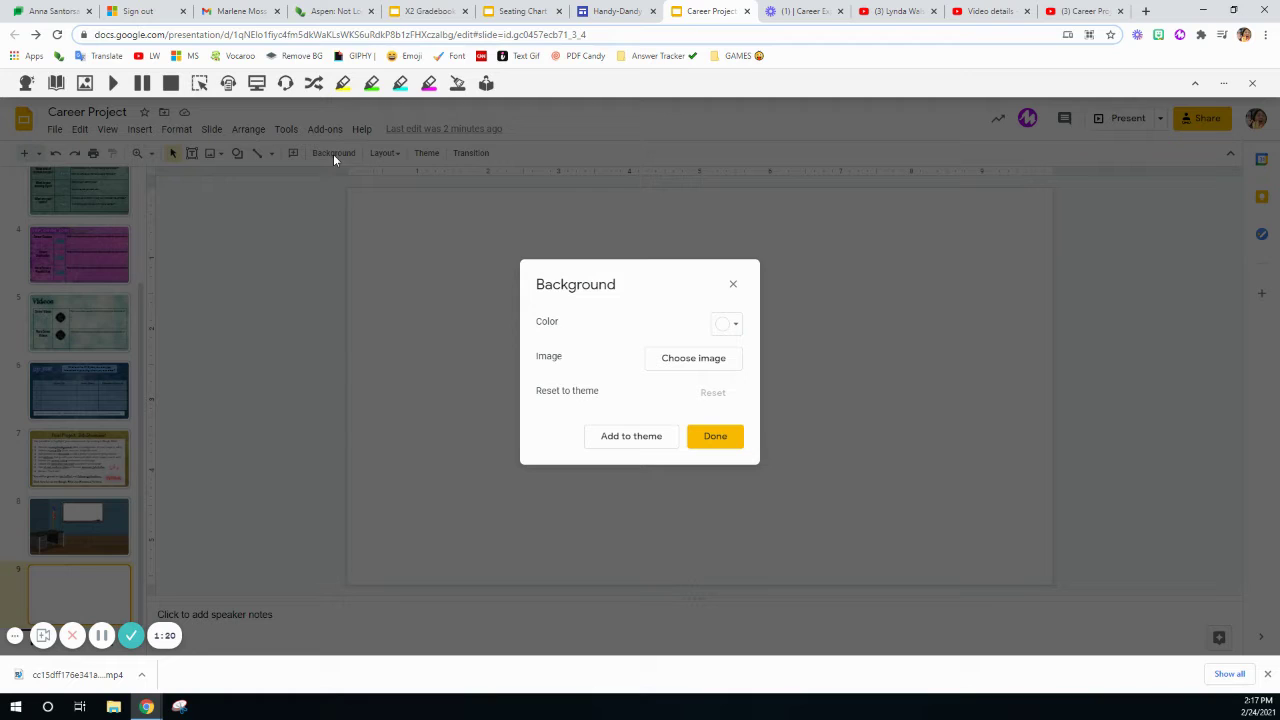
left_click(728, 325)
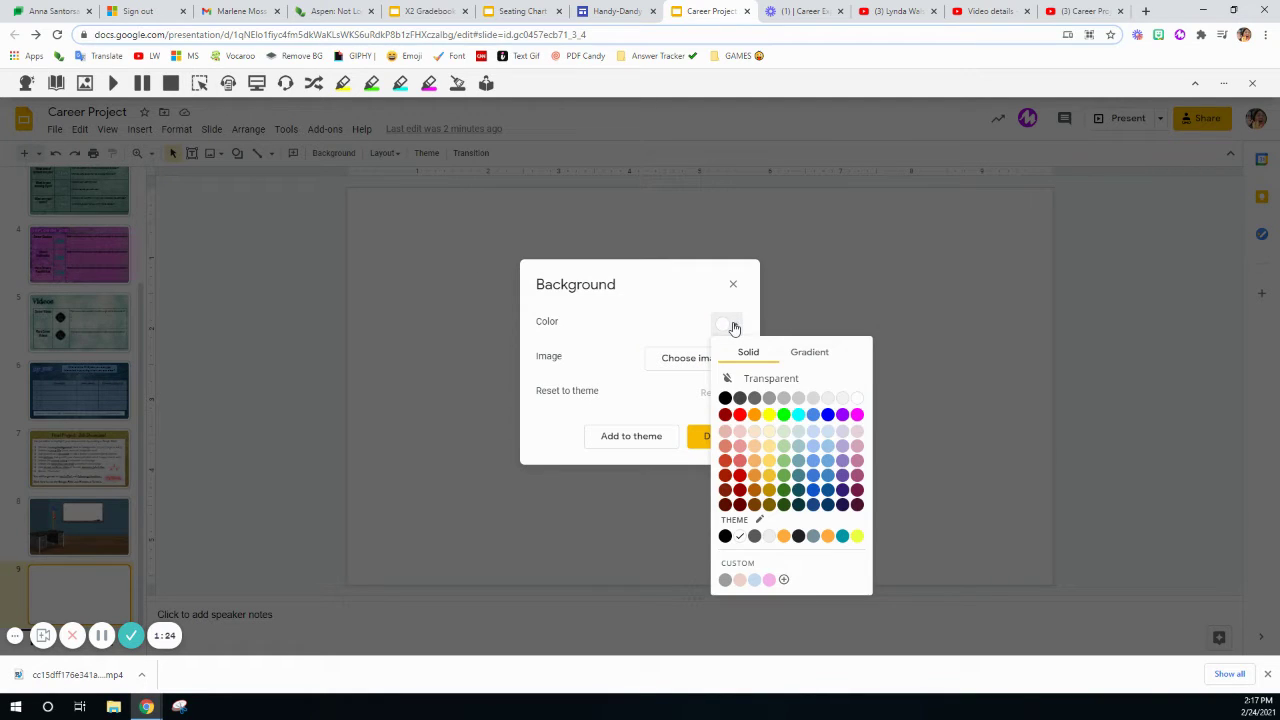
left_click(810, 355)
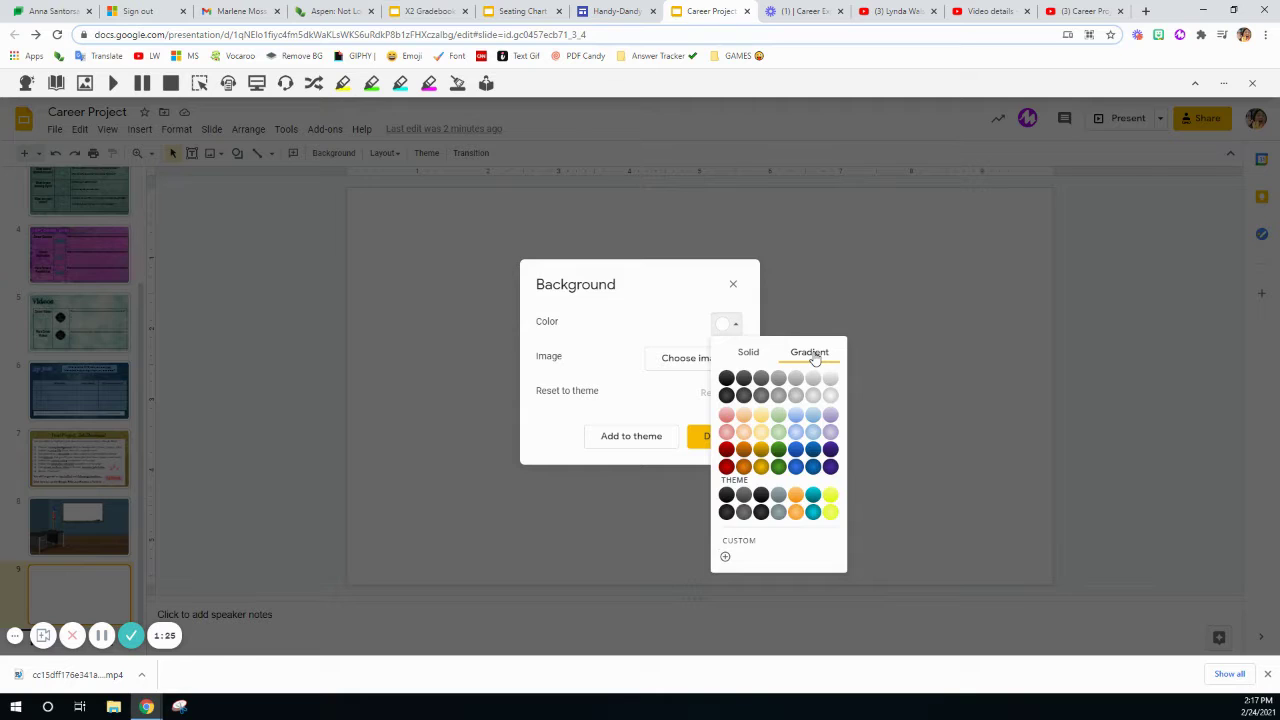
left_click(752, 356)
left_click(677, 360)
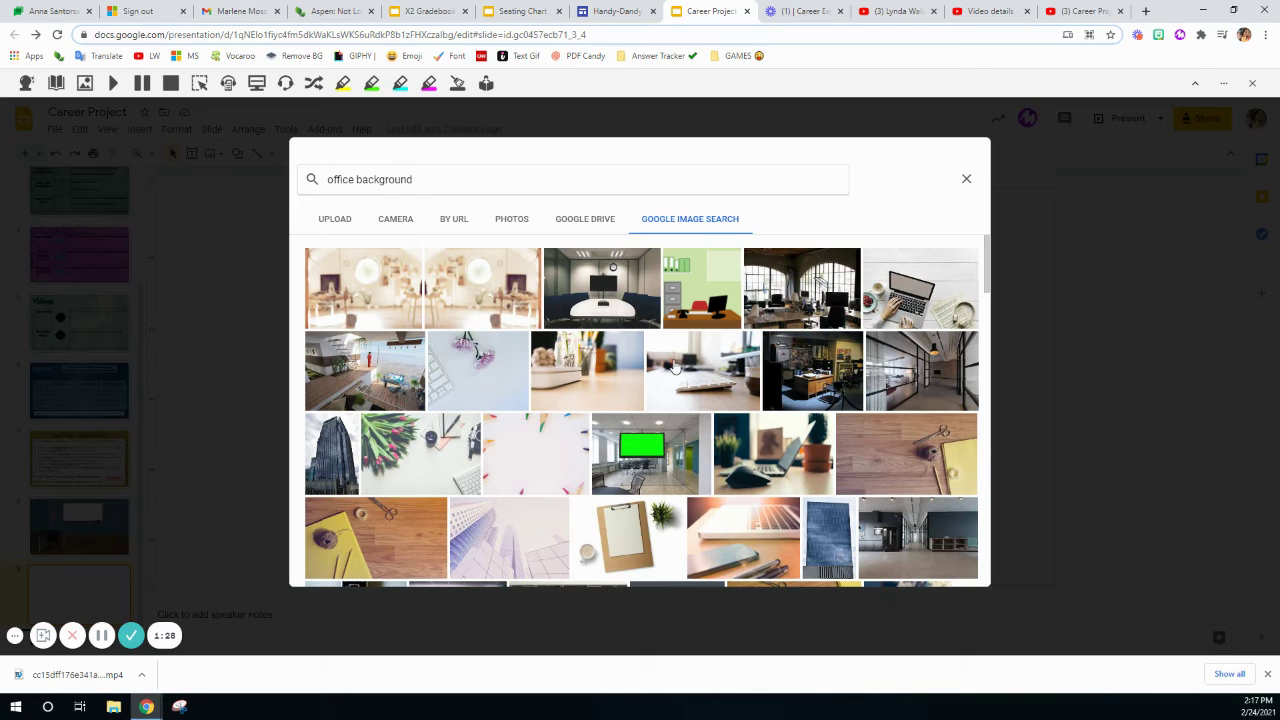
Search images for 'classroom background' and set the whiteboard classroom picture as the background.
left_click(369, 179)
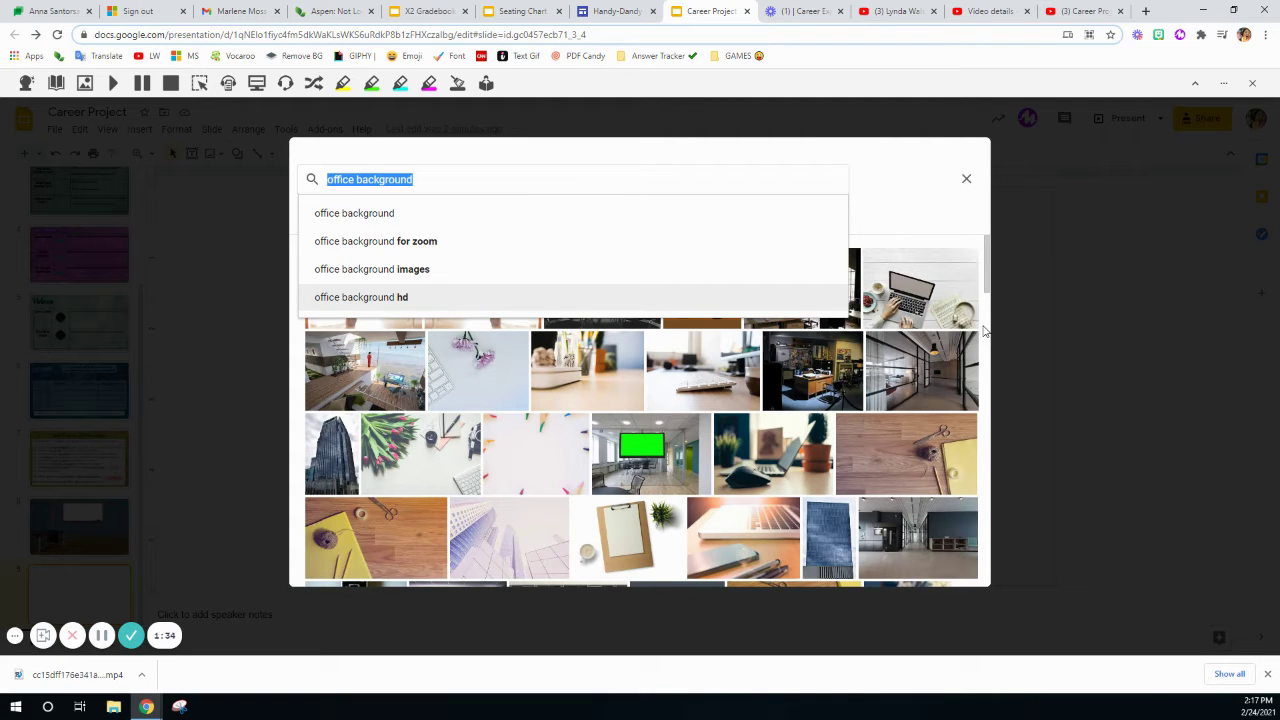
left_click_drag(987, 272, 991, 308)
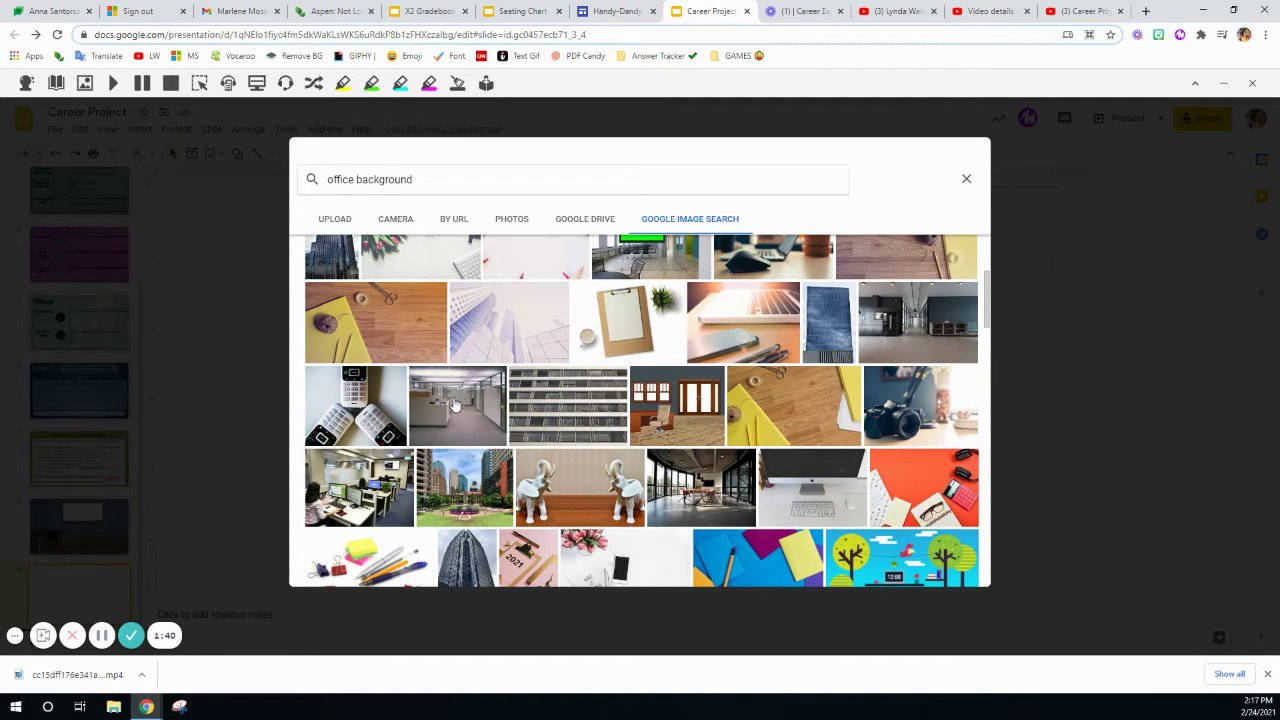
left_click_drag(986, 322, 988, 241)
triple_click(340, 179)
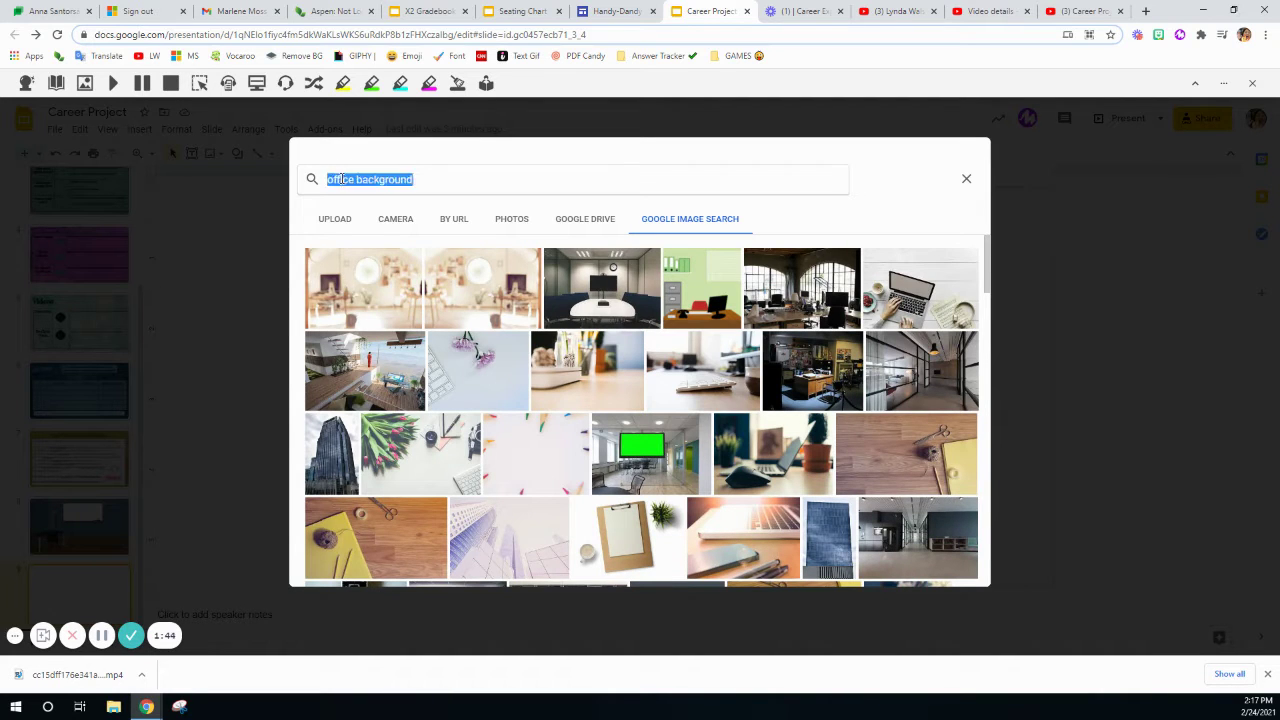
double_click(340, 179)
type("class")
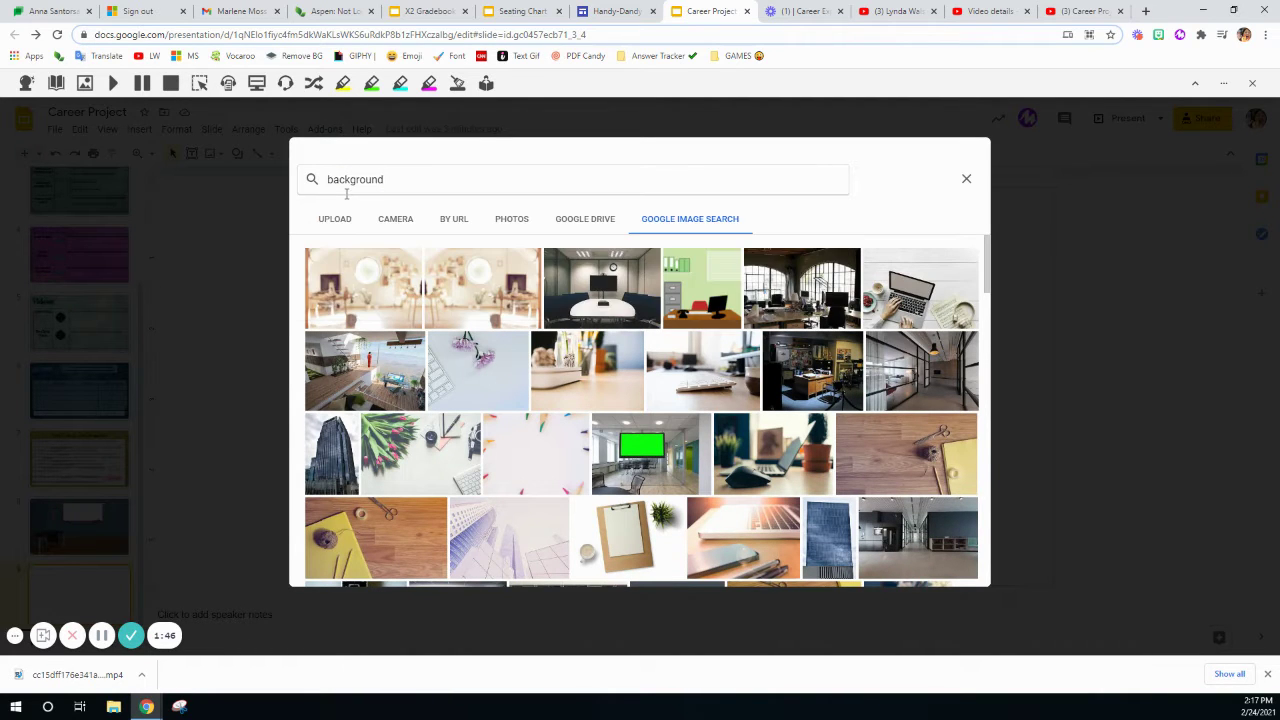
type("room")
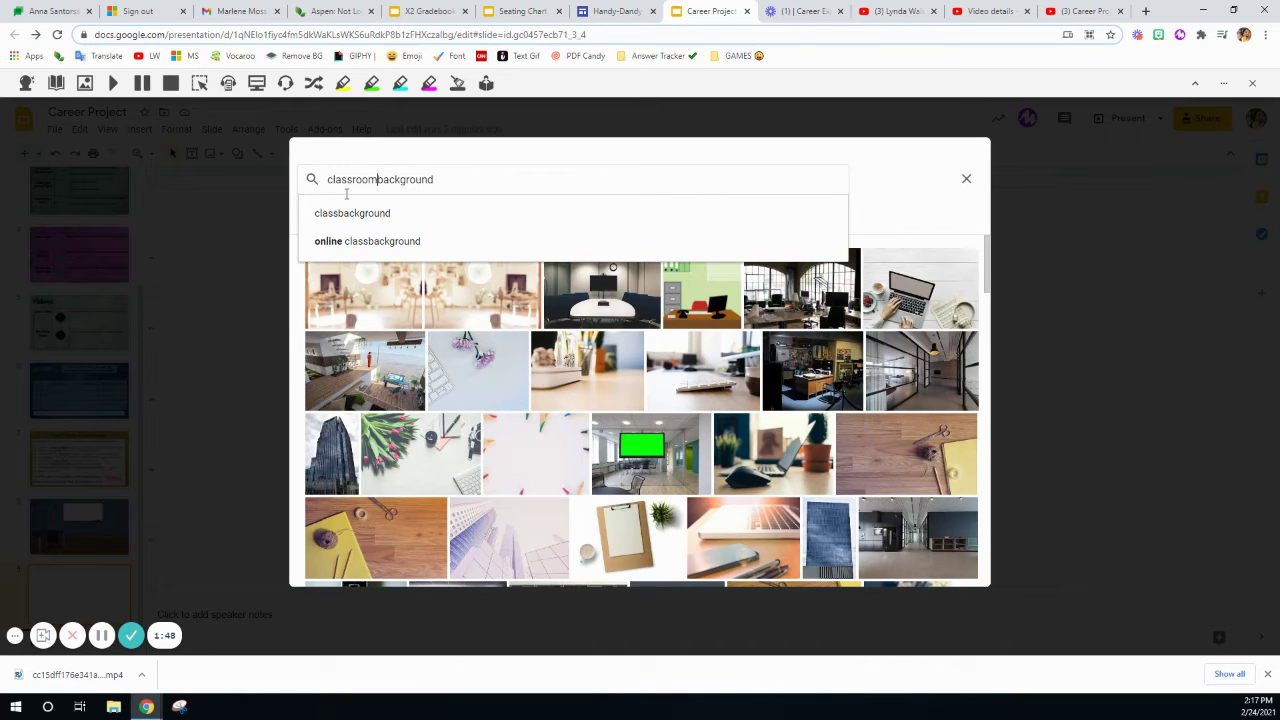
key("Return")
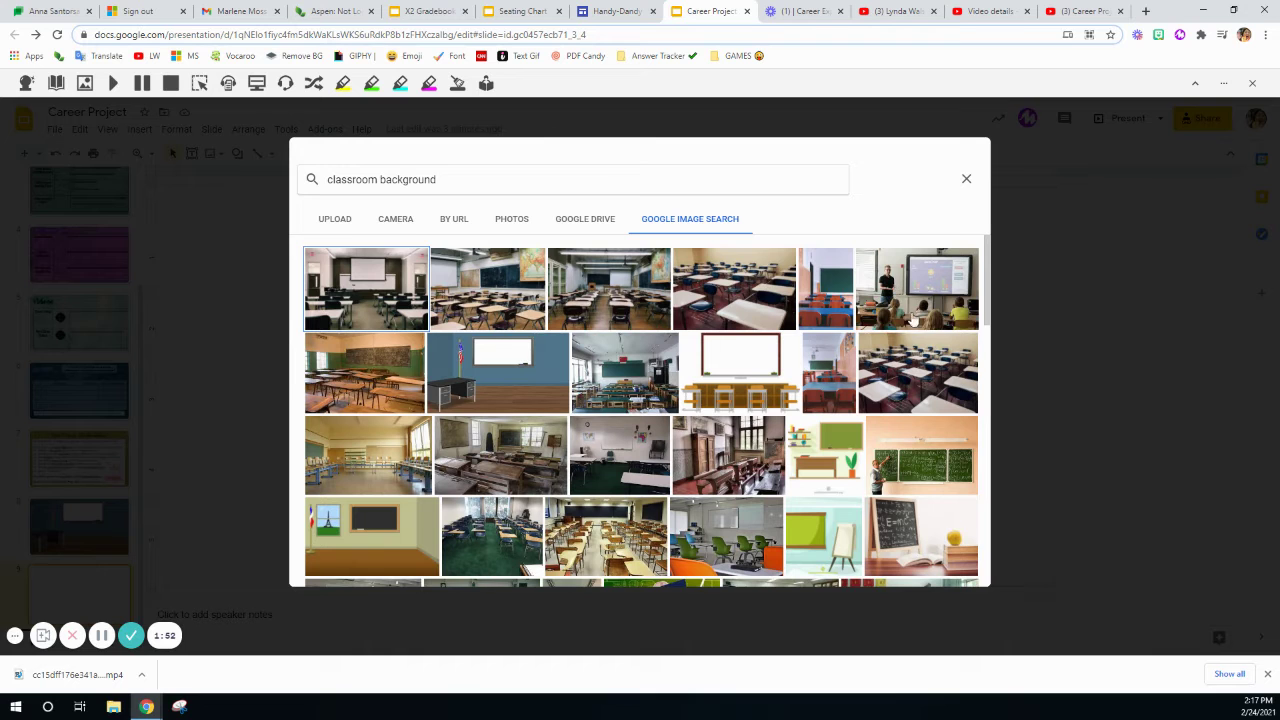
mouse_move(991, 274)
left_mouse_down()
mouse_move(1007, 360)
mouse_move(995, 261)
left_mouse_up()
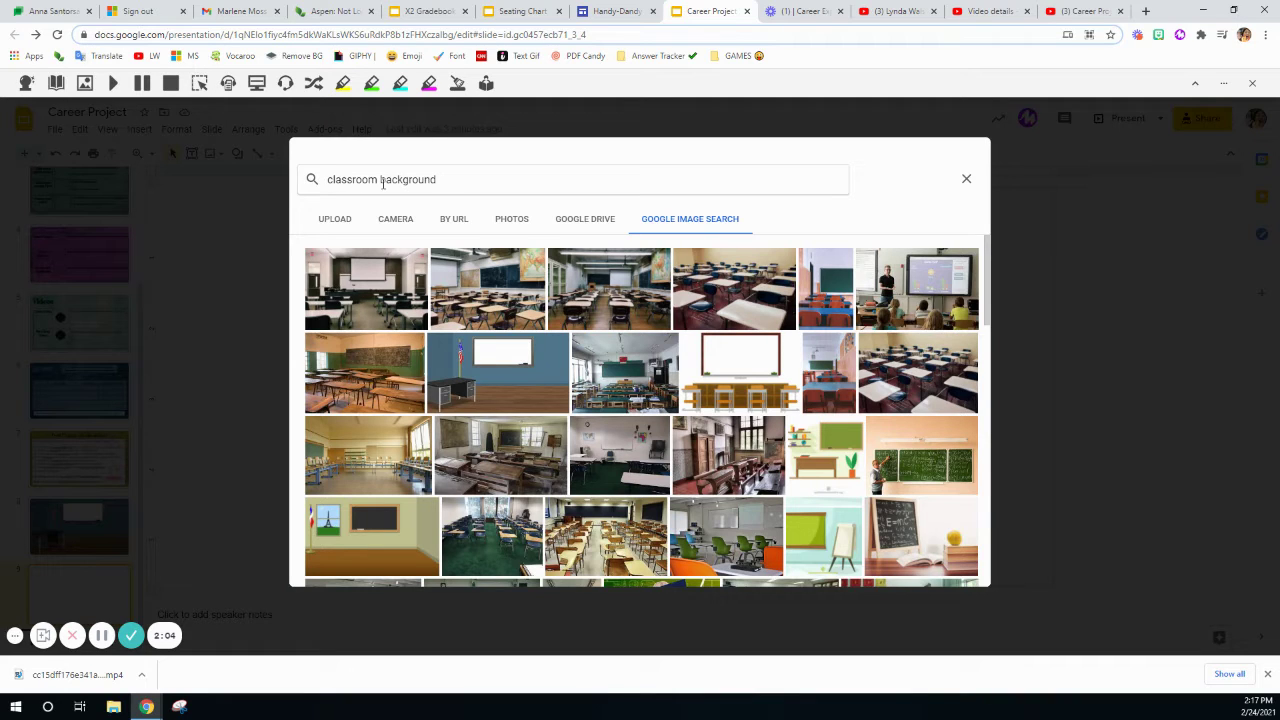
left_click(519, 368)
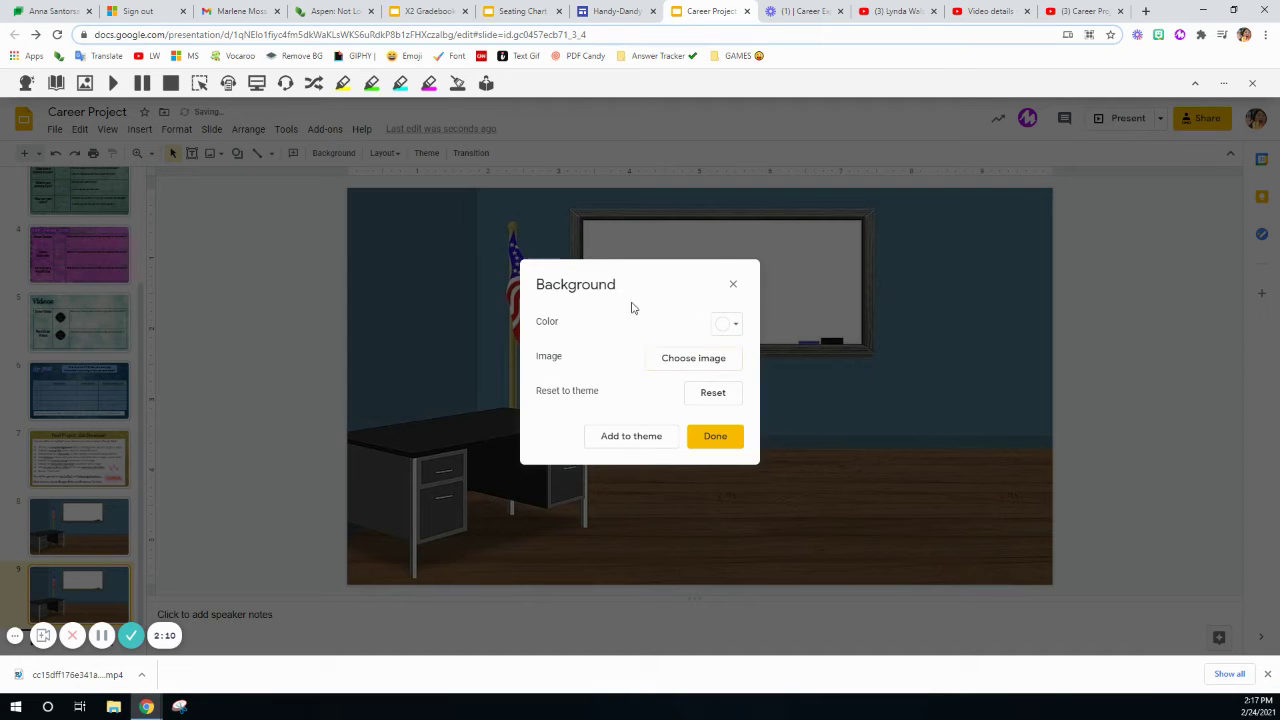
left_click(716, 440)
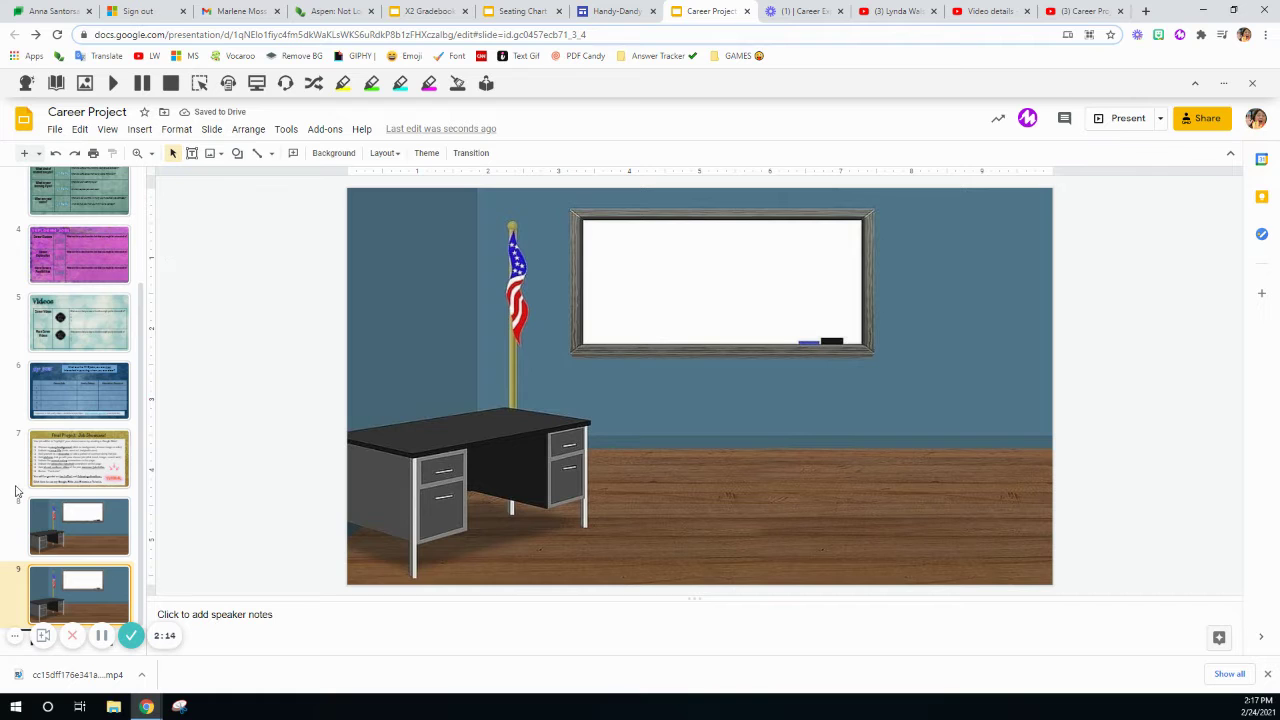
Review the directions on slide 7, then open slide 8 and hide the extension bar.
left_click(63, 459)
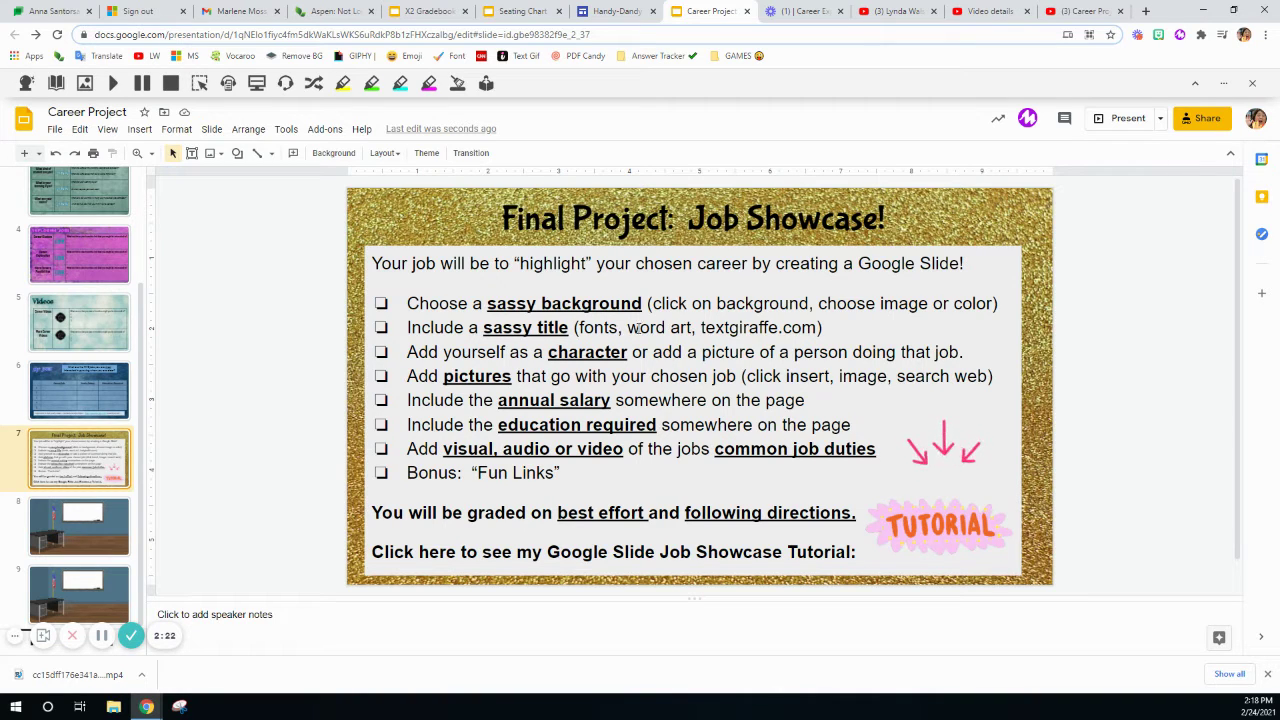
left_click(78, 517)
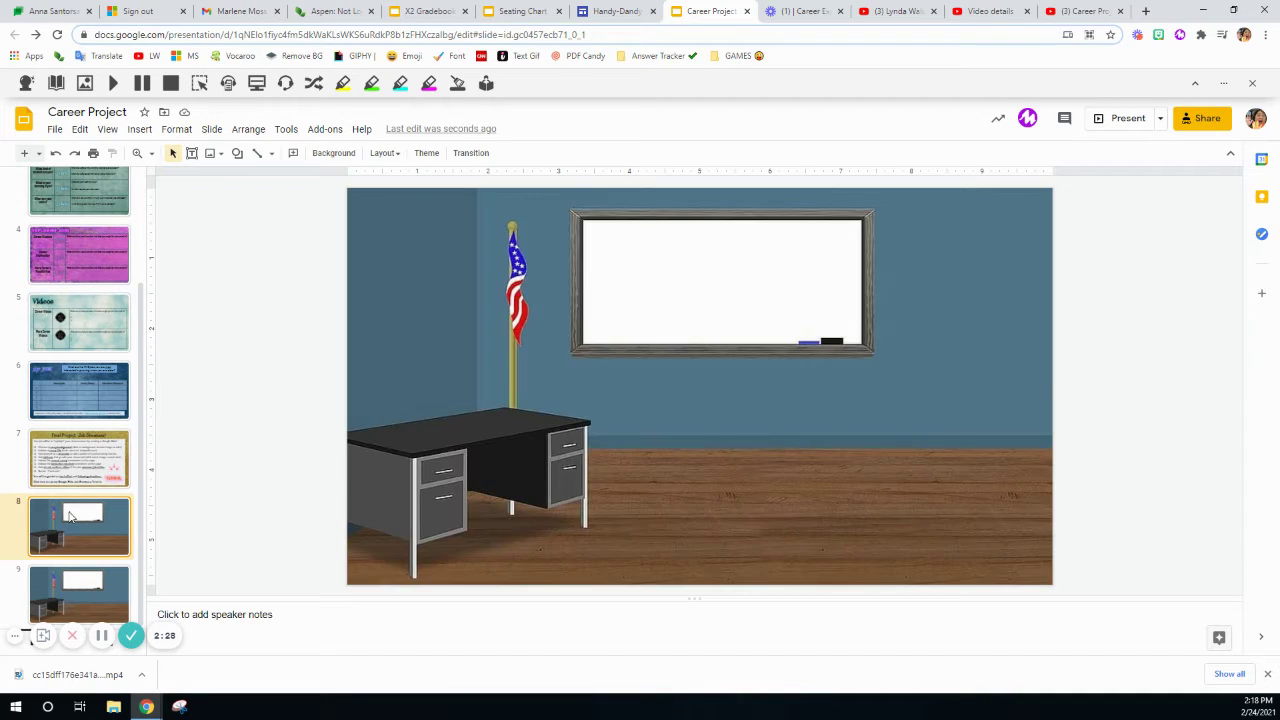
left_click(1252, 83)
Insert a word-art title reading 'Teacher' and shrink it.
left_click(139, 101)
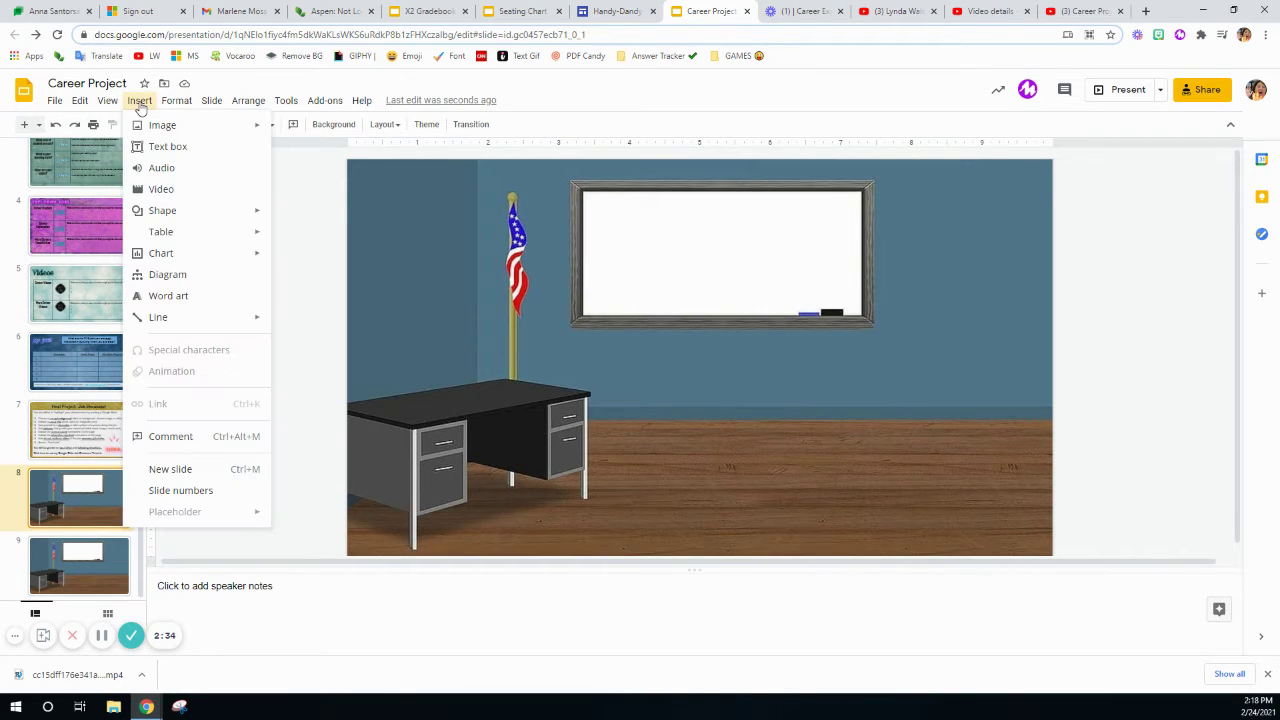
left_click(190, 295)
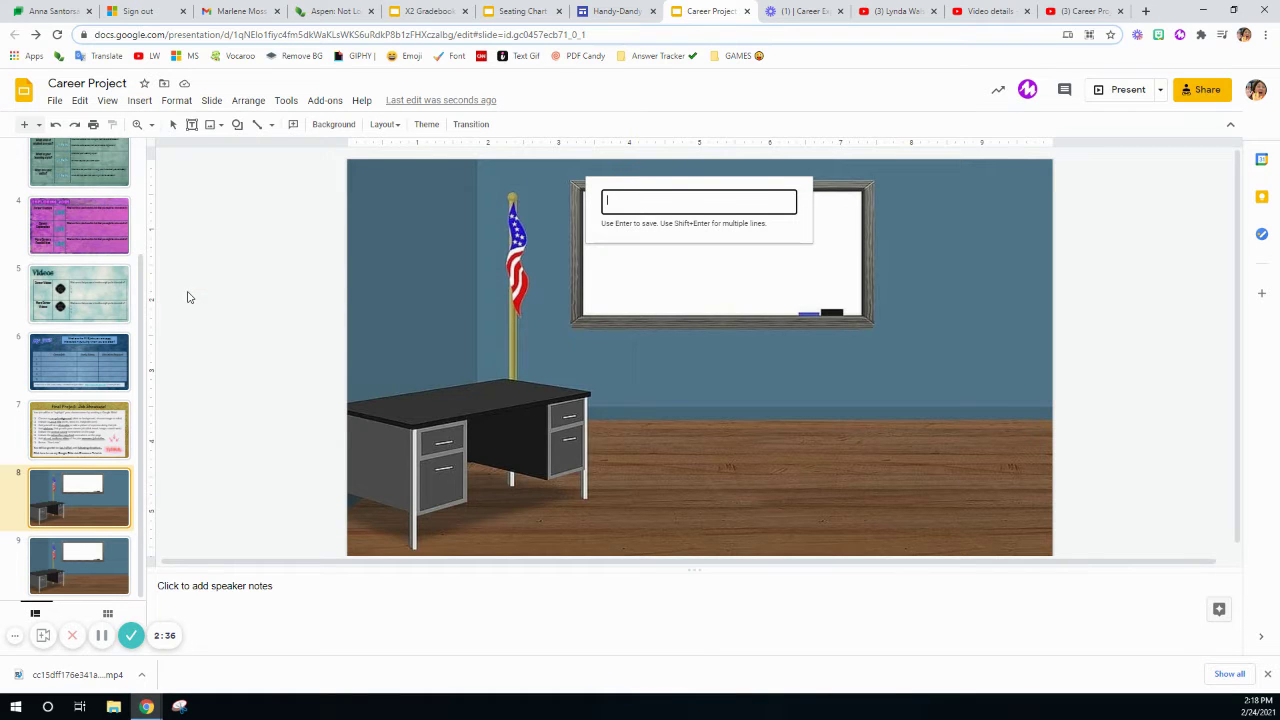
type("TEac")
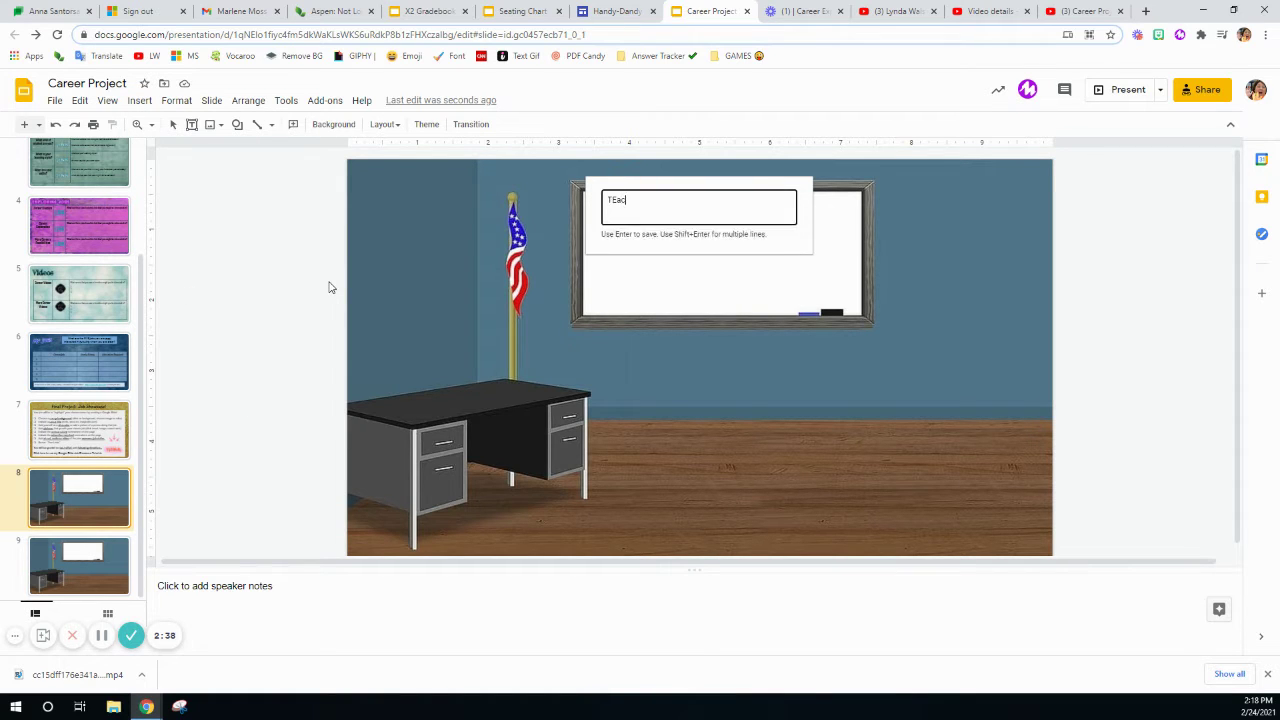
type("heacher")
key("Return")
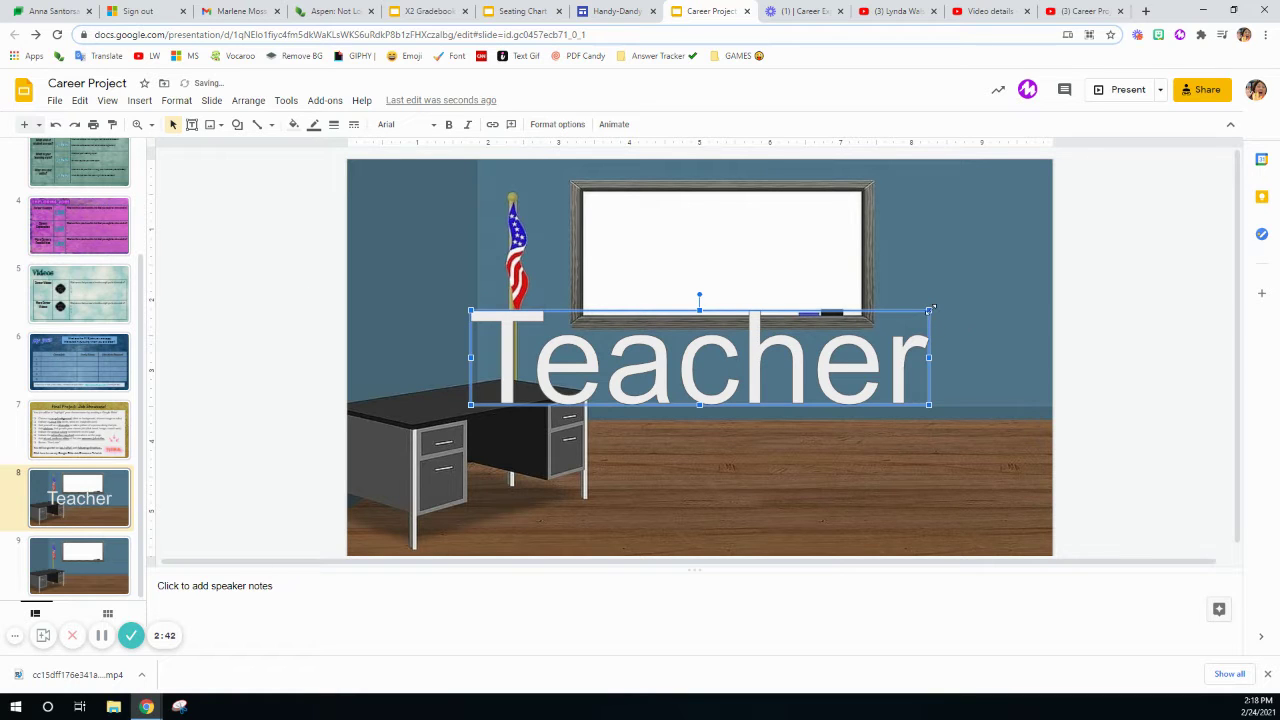
left_click_drag(688, 372, 686, 368)
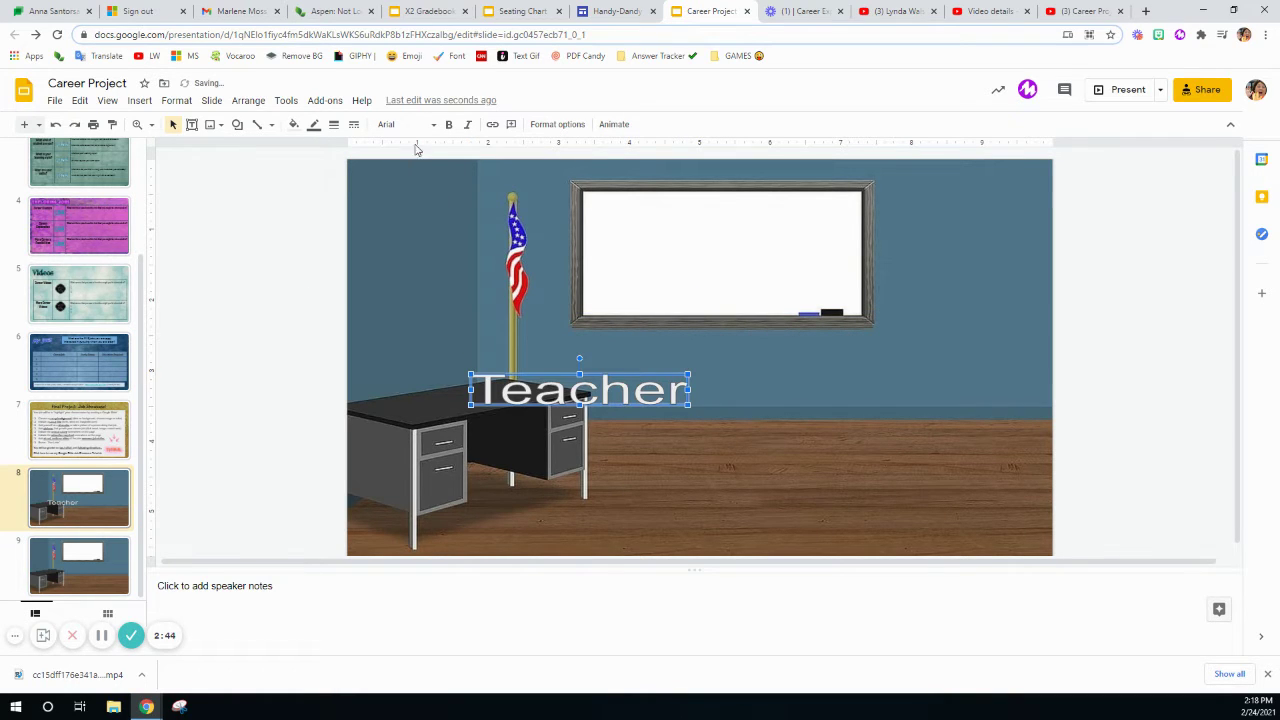
Style it in Bubblegum Sans, magenta fill, 2px outline, and move it atop the whiteboard.
left_click(390, 125)
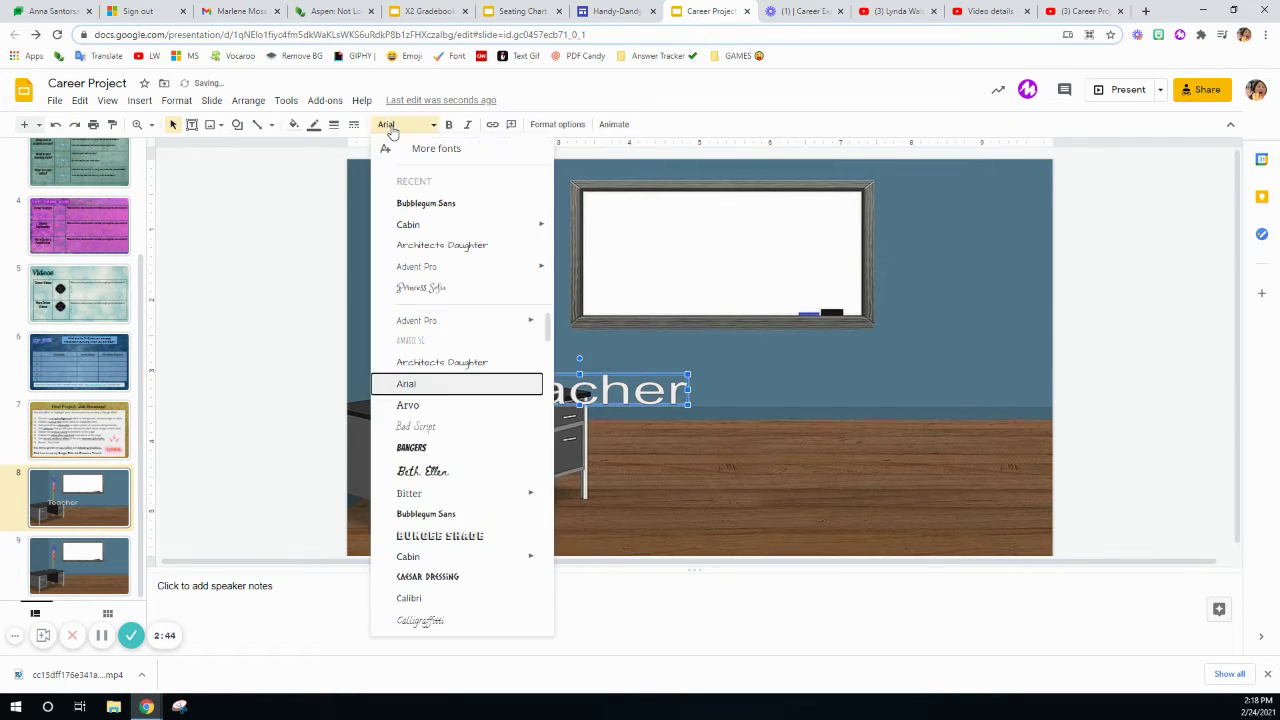
left_click(430, 203)
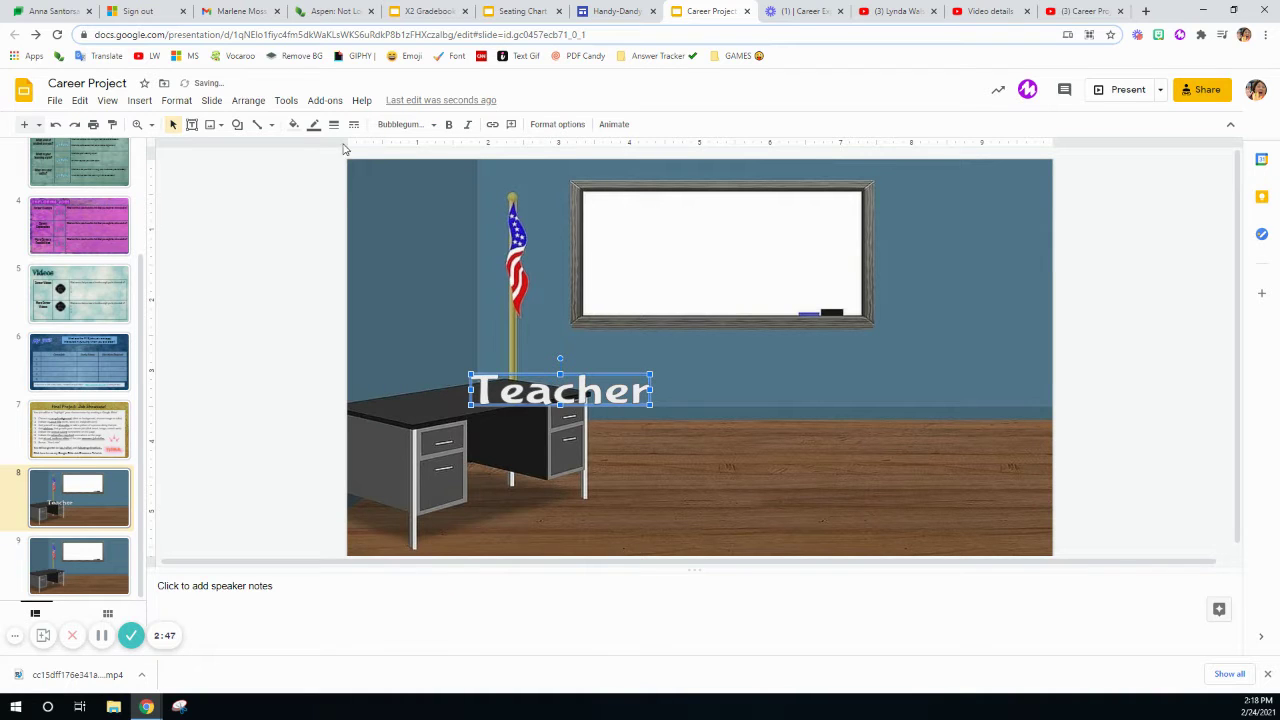
left_click(293, 124)
left_click(431, 212)
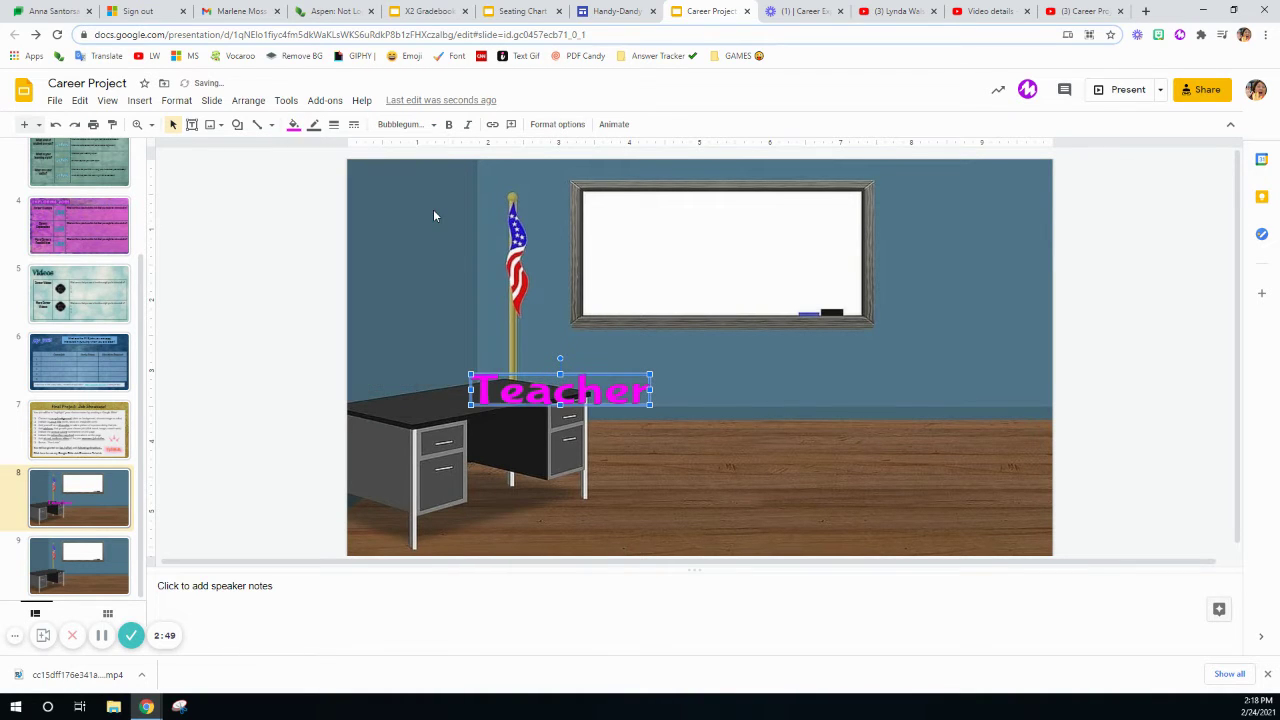
left_click(314, 128)
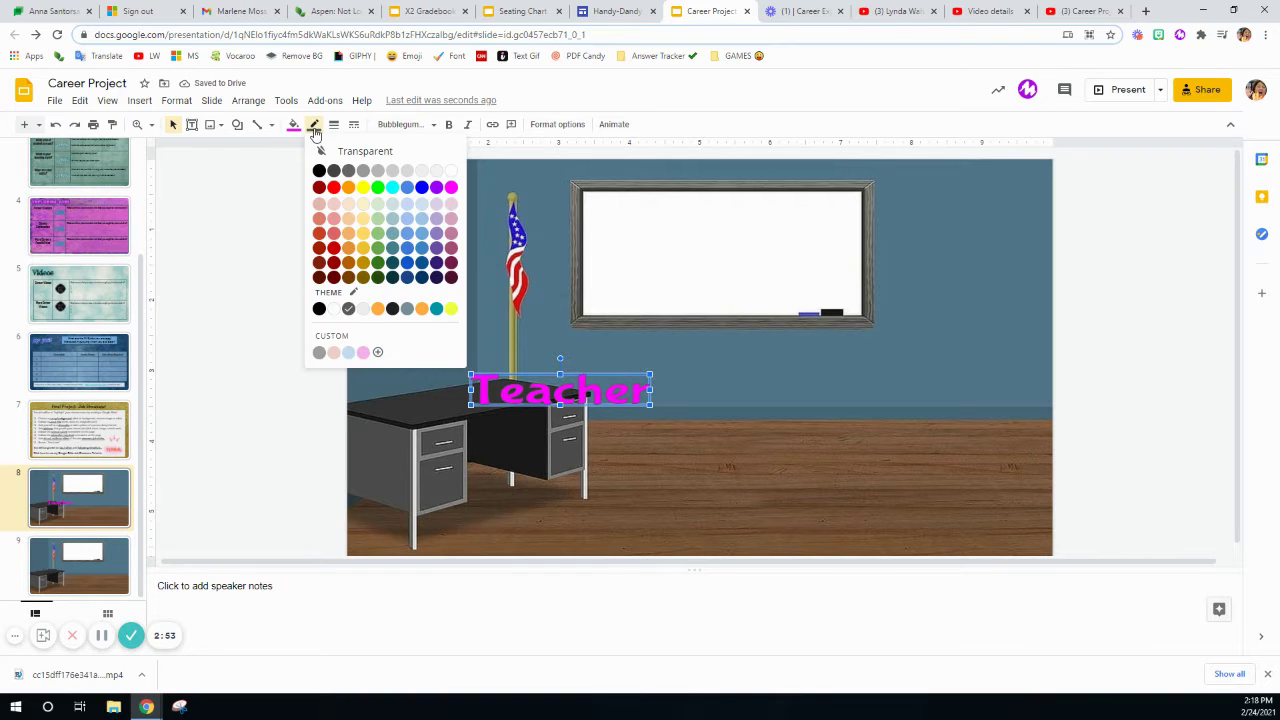
left_click(449, 266)
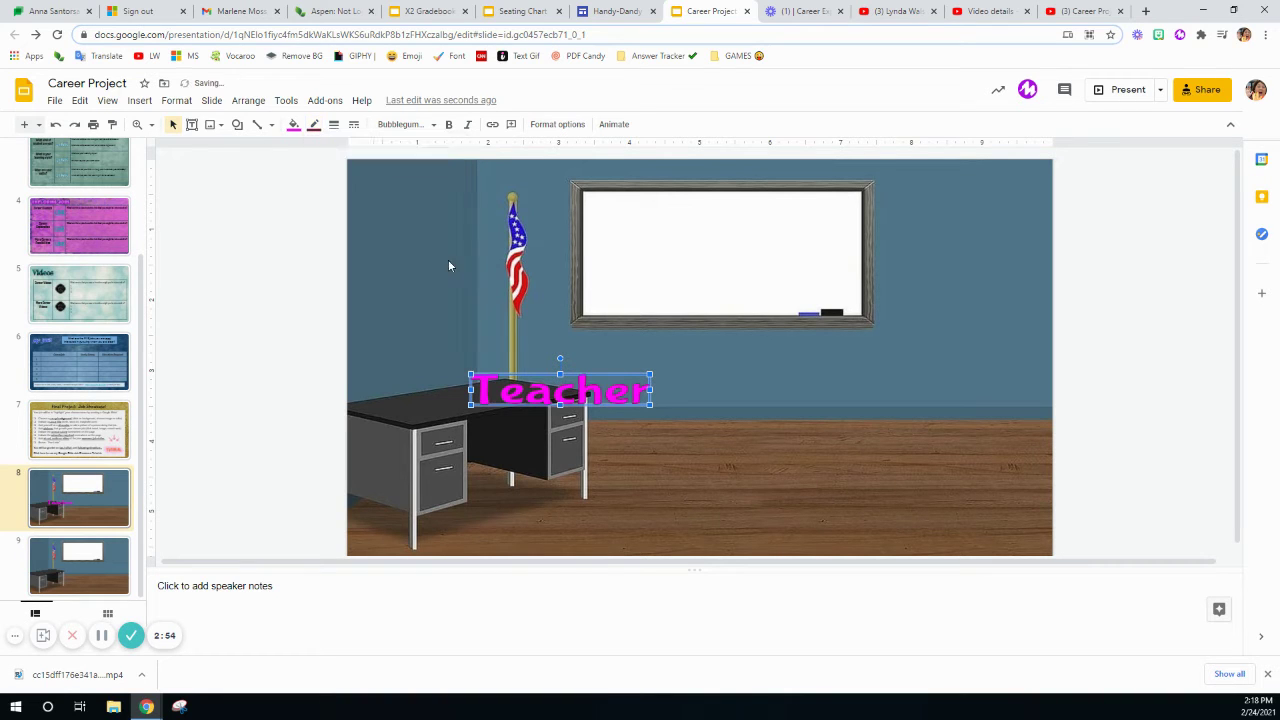
left_click(334, 124)
left_click(355, 170)
left_click_drag(565, 383, 655, 211)
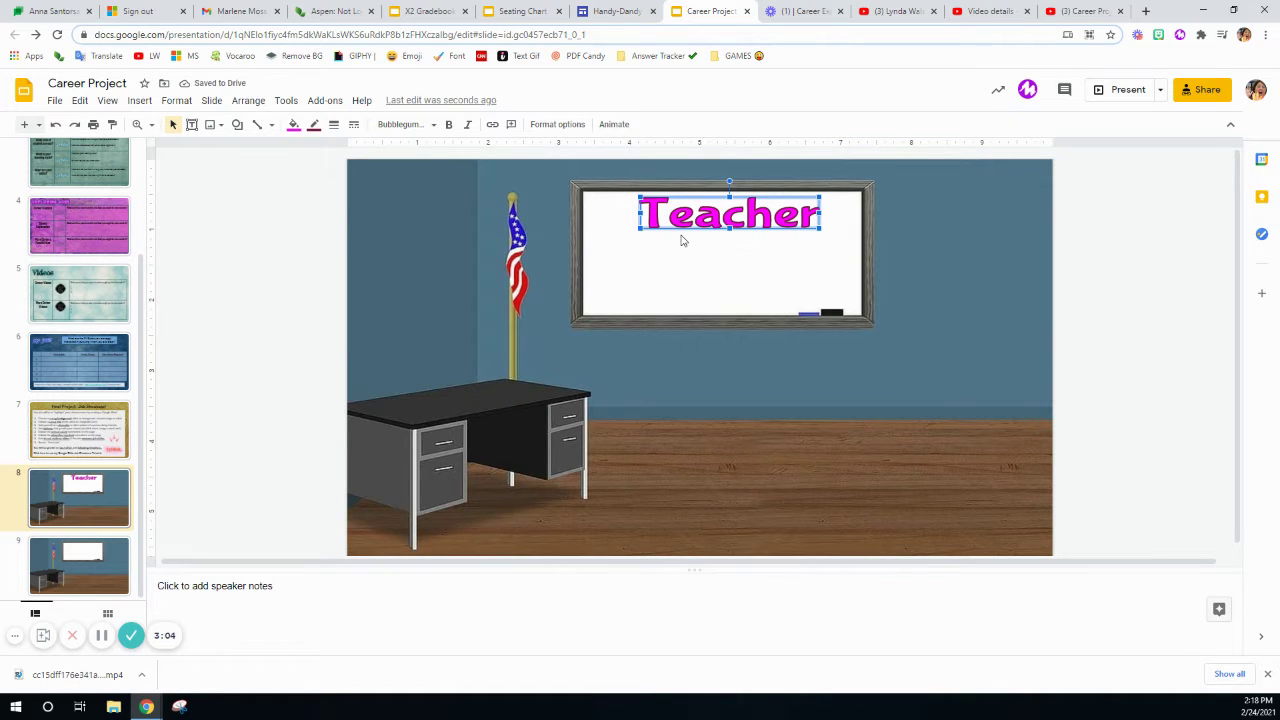
left_click(285, 208)
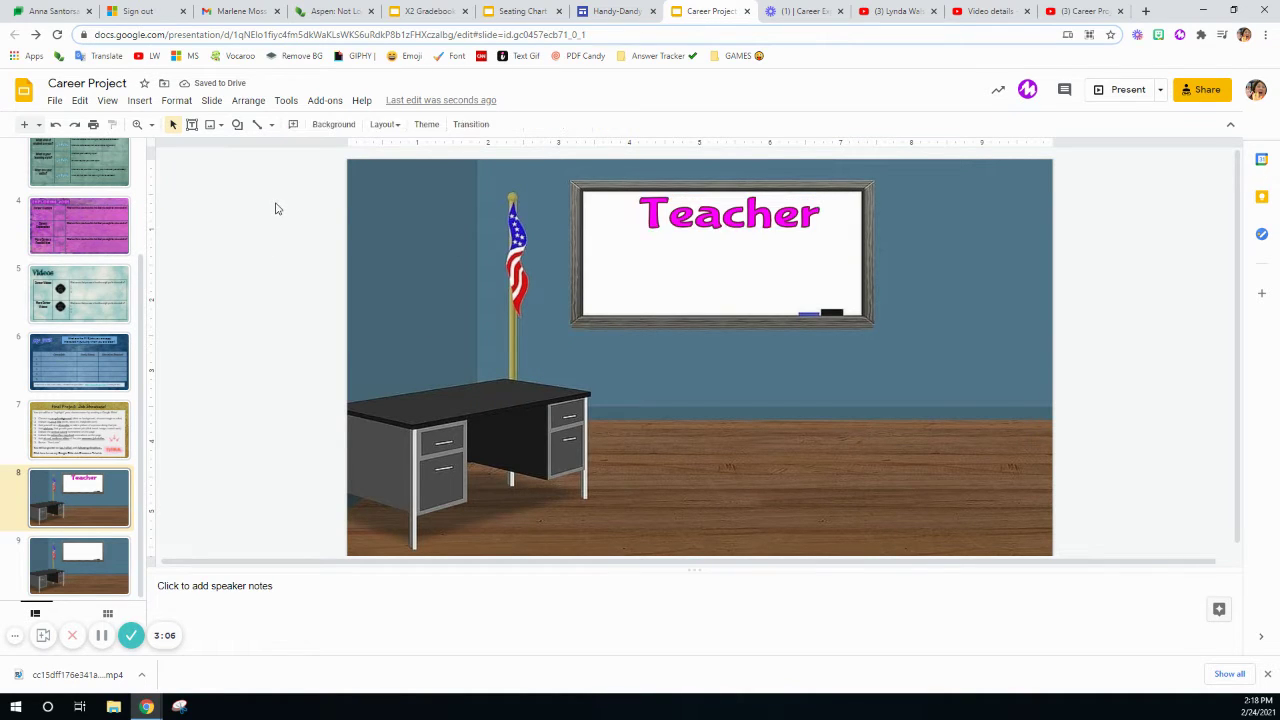
Add a text box reading 'Teacher' on the whiteboard below the title.
left_click(139, 101)
left_click(166, 147)
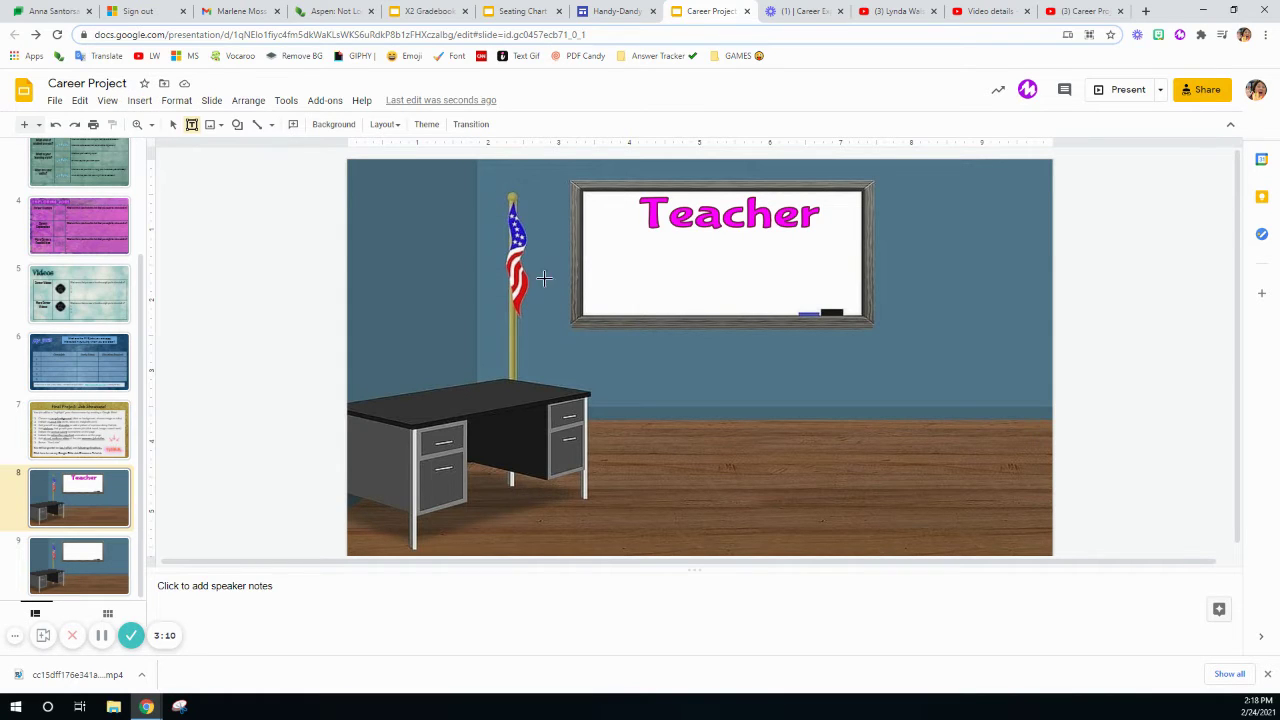
left_click_drag(600, 251, 789, 292)
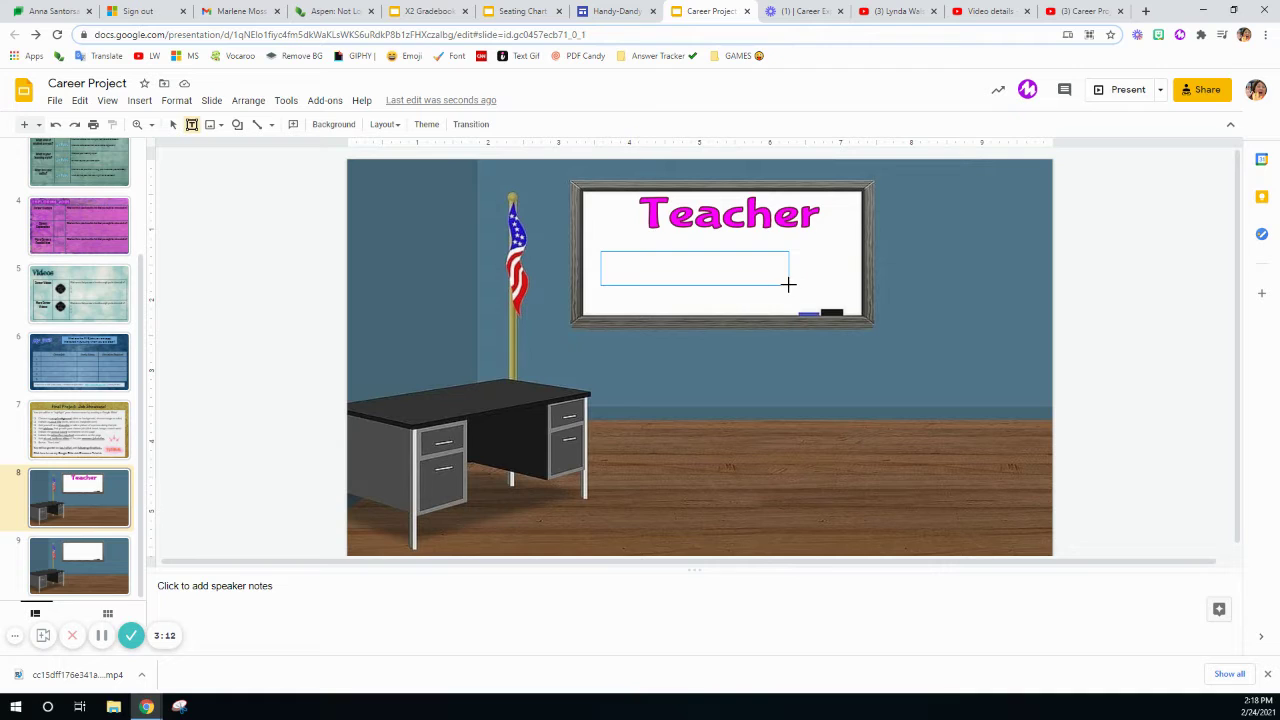
type("Teacher")
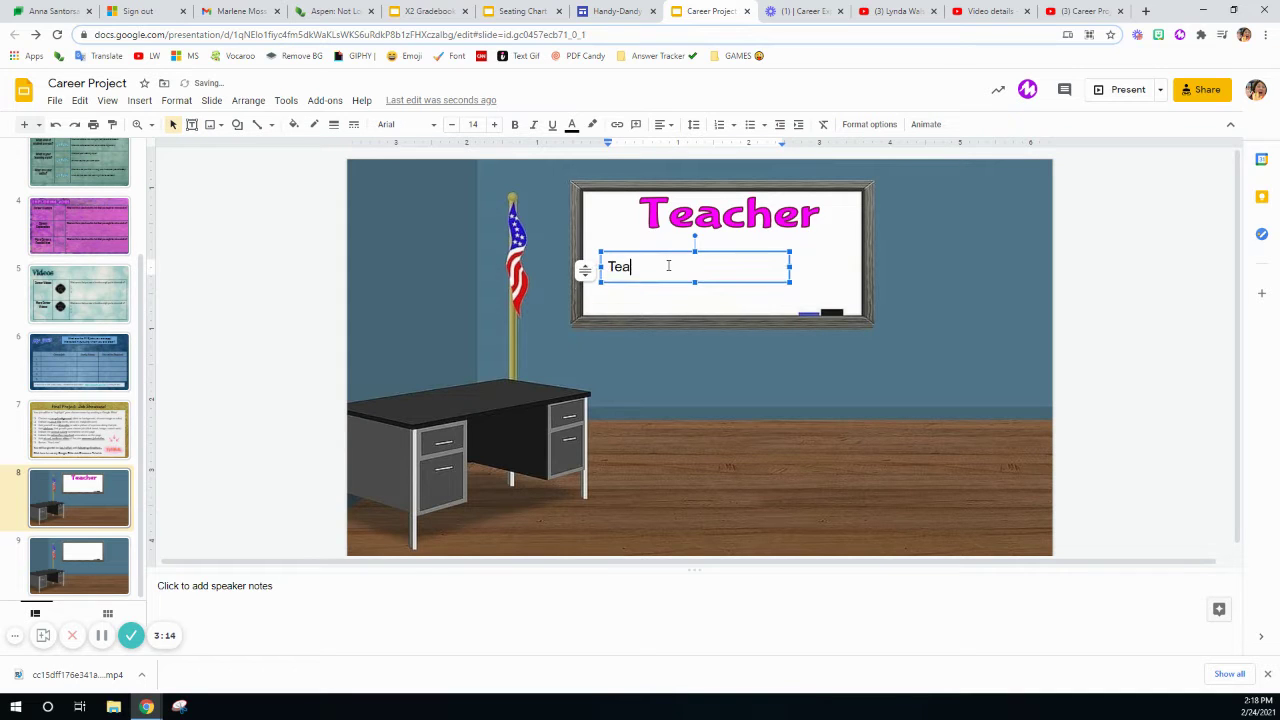
double_click(647, 264)
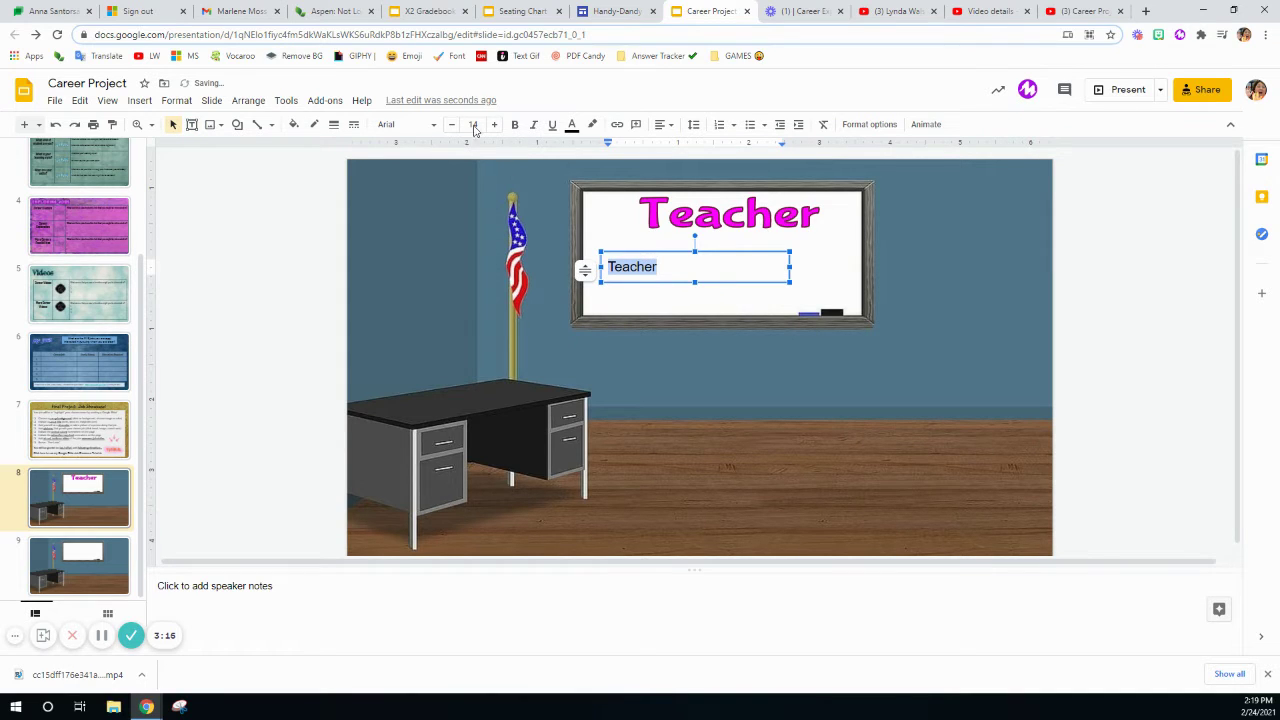
Format that Teacher text as bold Princess Sofia, size 25, in purple.
left_click(395, 126)
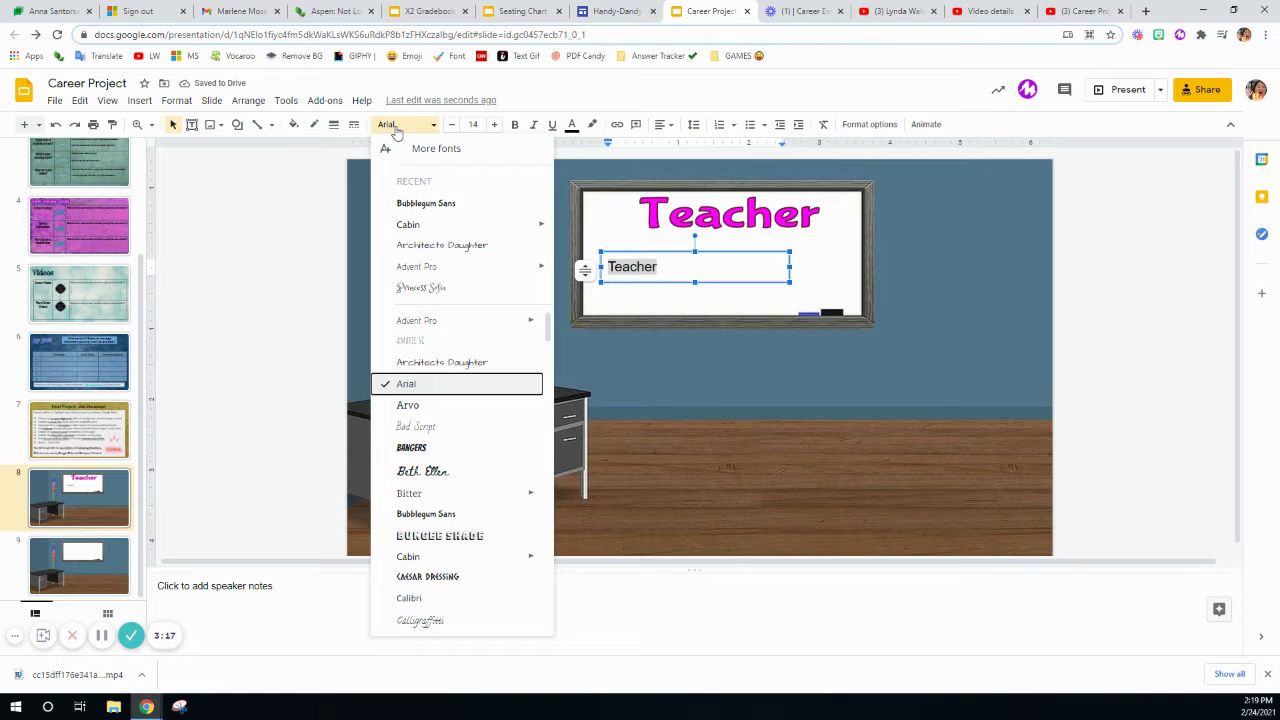
left_click(425, 287)
left_click(515, 125)
left_click(494, 125)
left_click(494, 124)
left_click(494, 124)
left_click(494, 124)
left_click(494, 124)
left_click(494, 124)
left_click(494, 124)
left_click(494, 124)
left_click(572, 126)
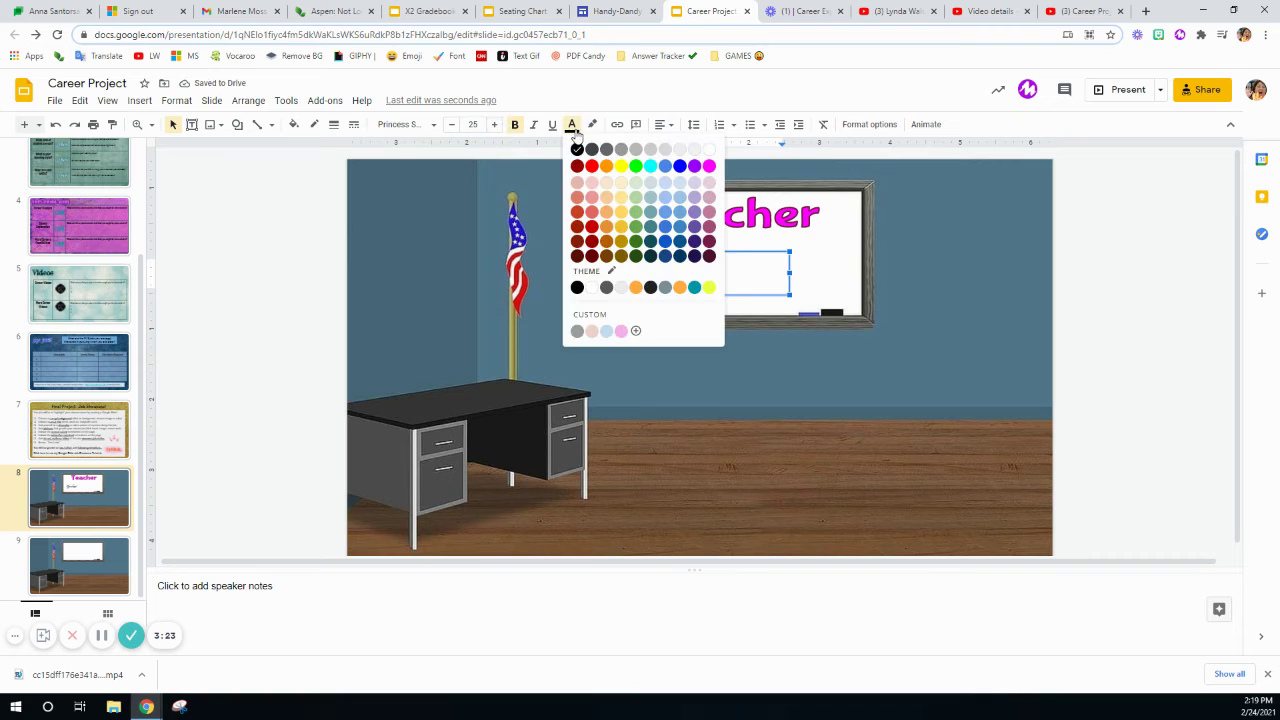
left_click(693, 166)
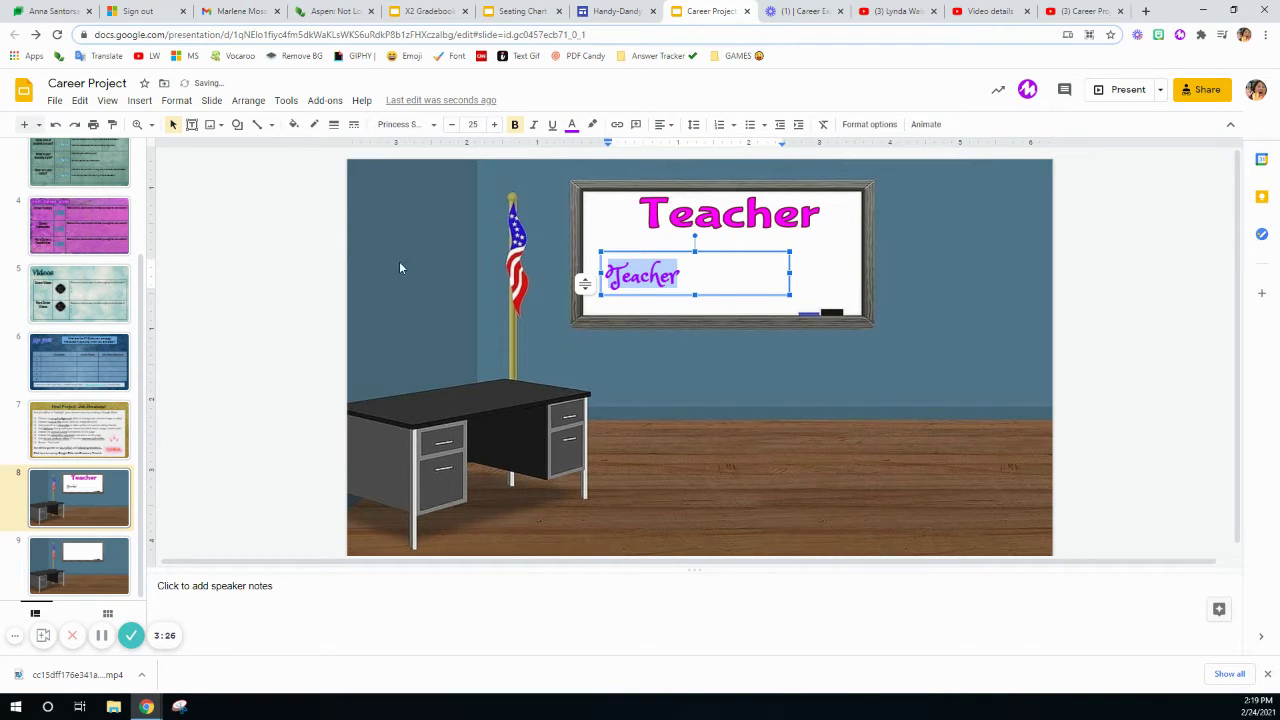
left_click(280, 240)
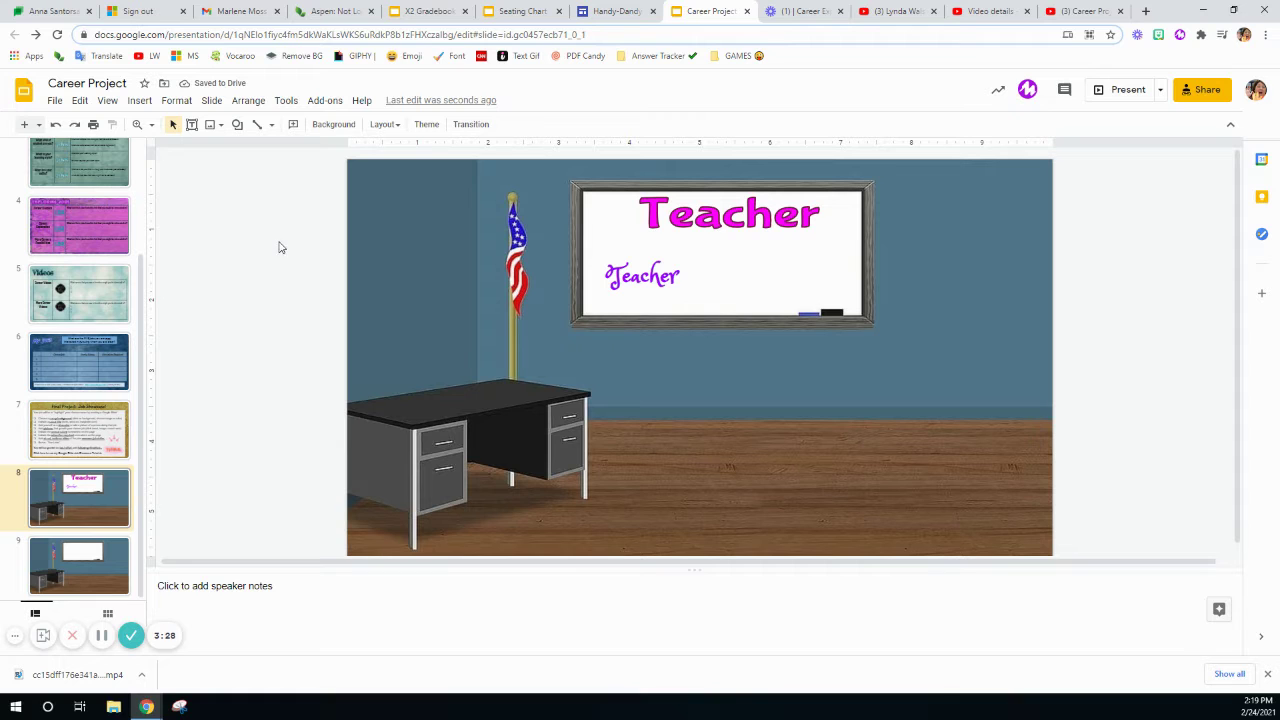
left_click(523, 57)
Generate TextGiraffe logos for 'Teacher' and go to results page 6.
left_click(566, 262)
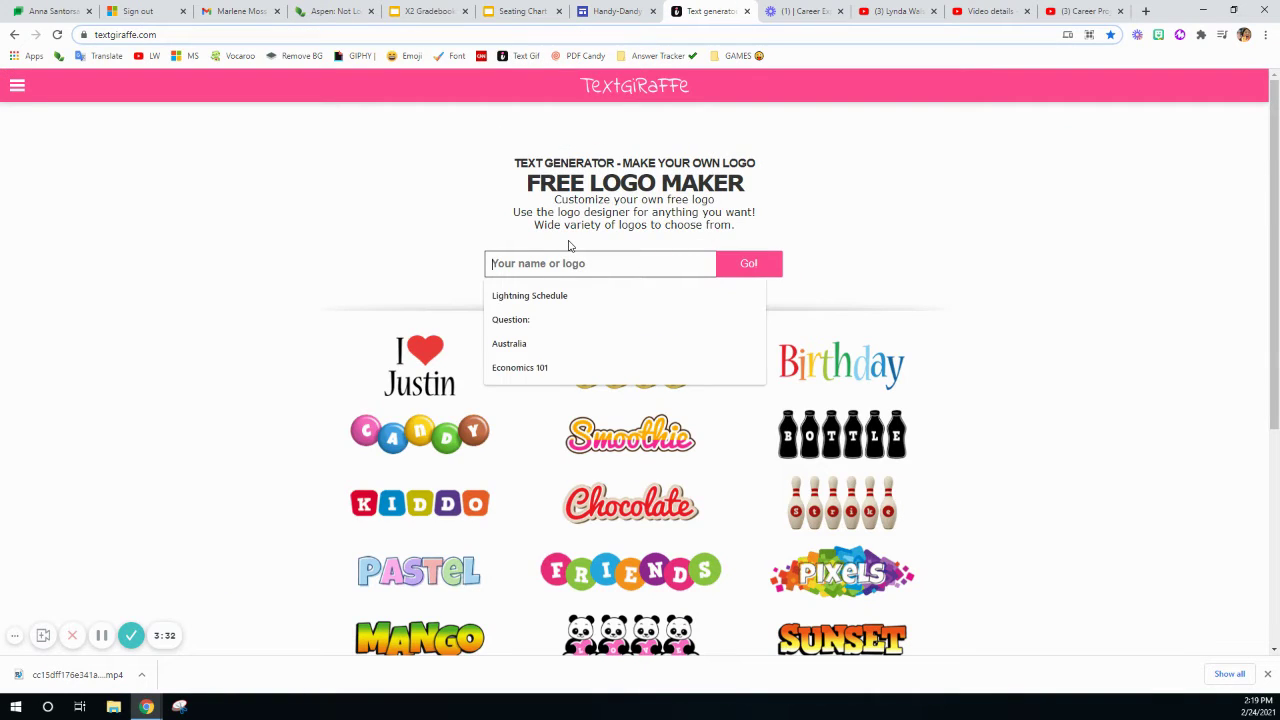
type("Teacher")
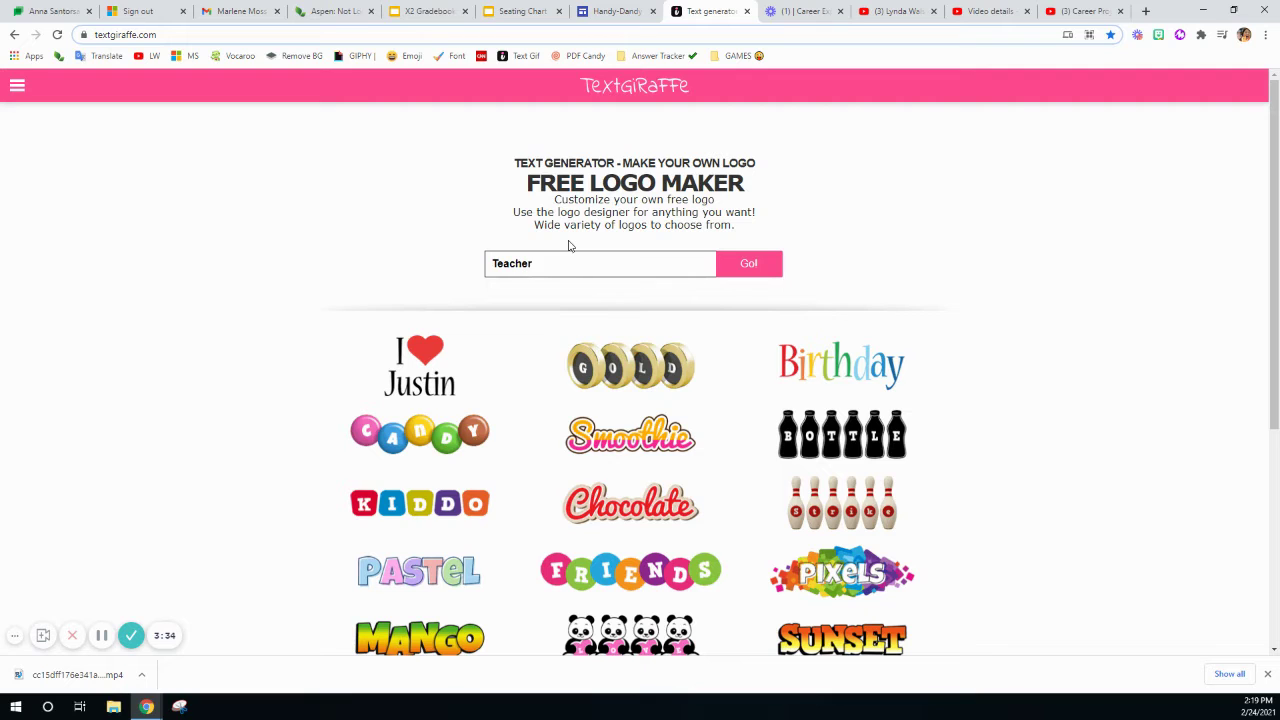
left_click(752, 264)
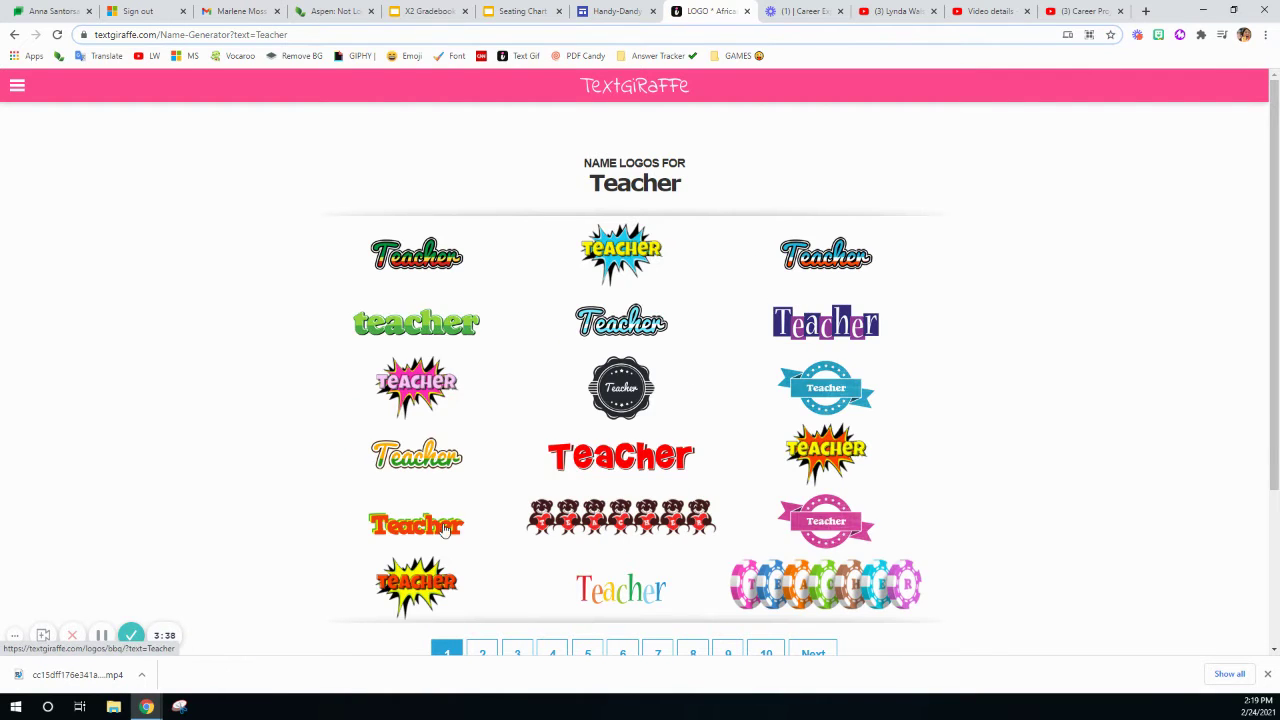
scroll(1263, 243, "down", 3)
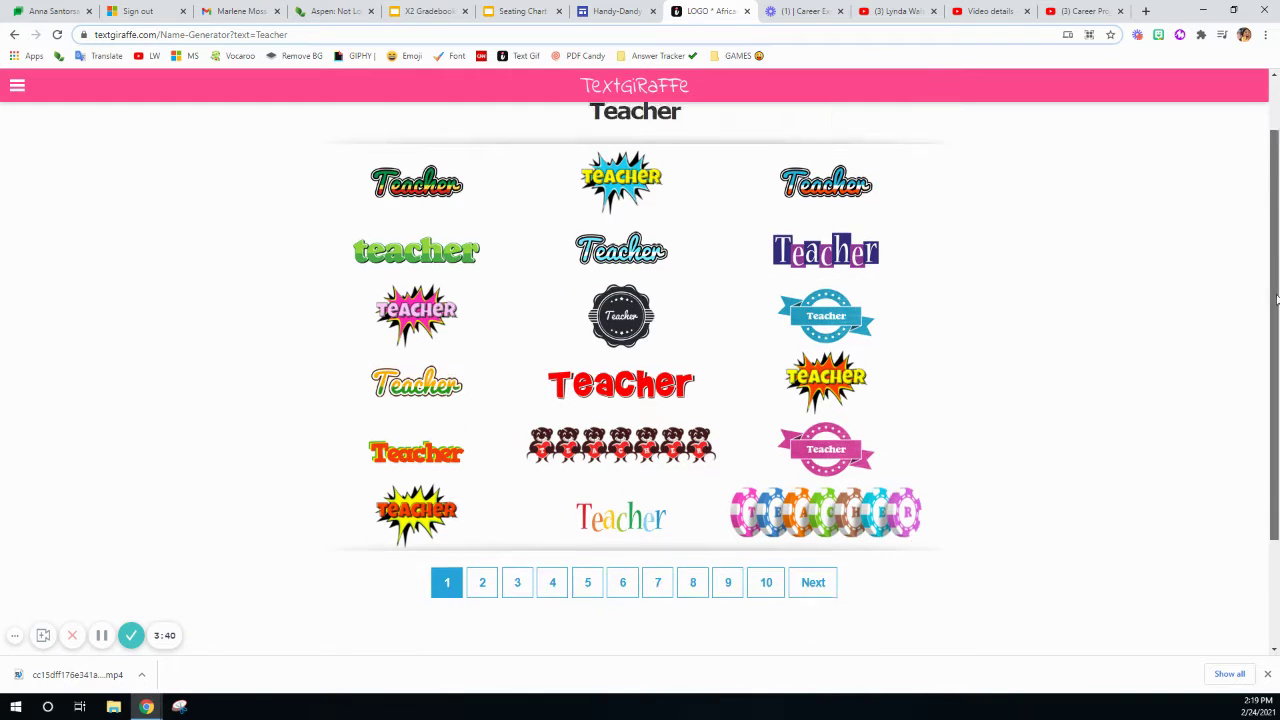
left_click(622, 435)
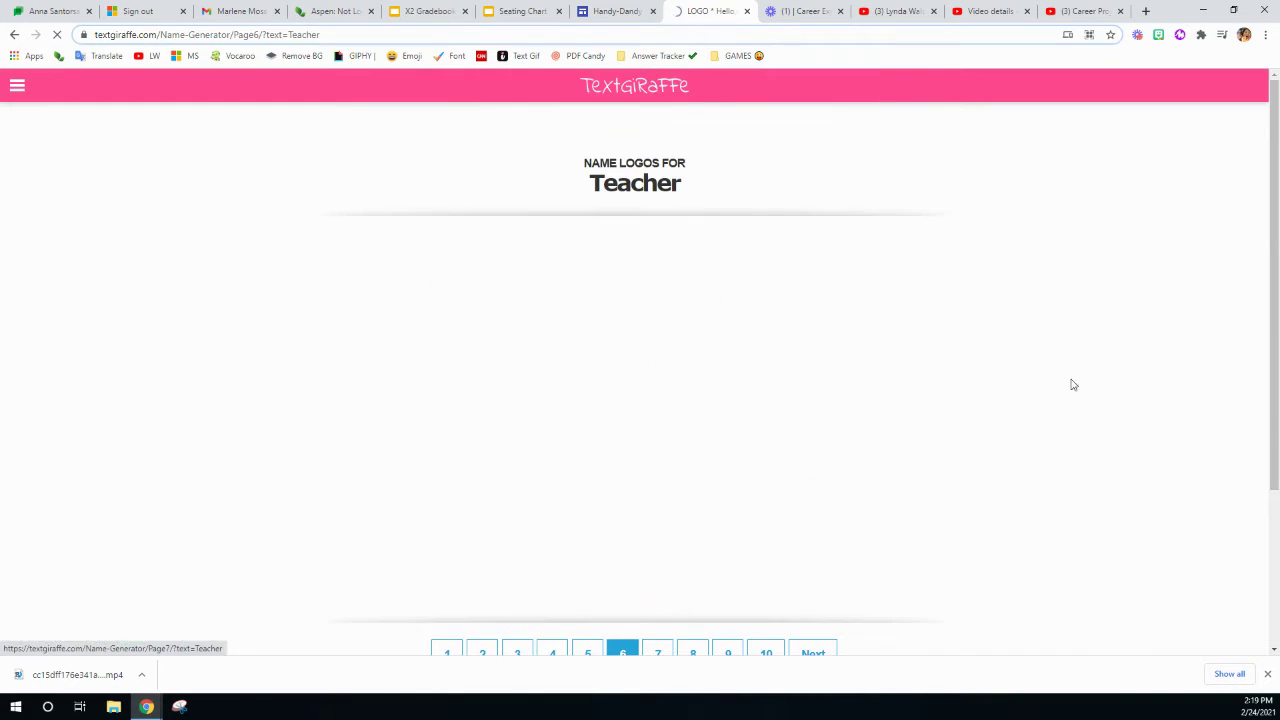
Copy the image of the pink invitation-style Teacher logo.
scroll(1272, 285, "down", 1)
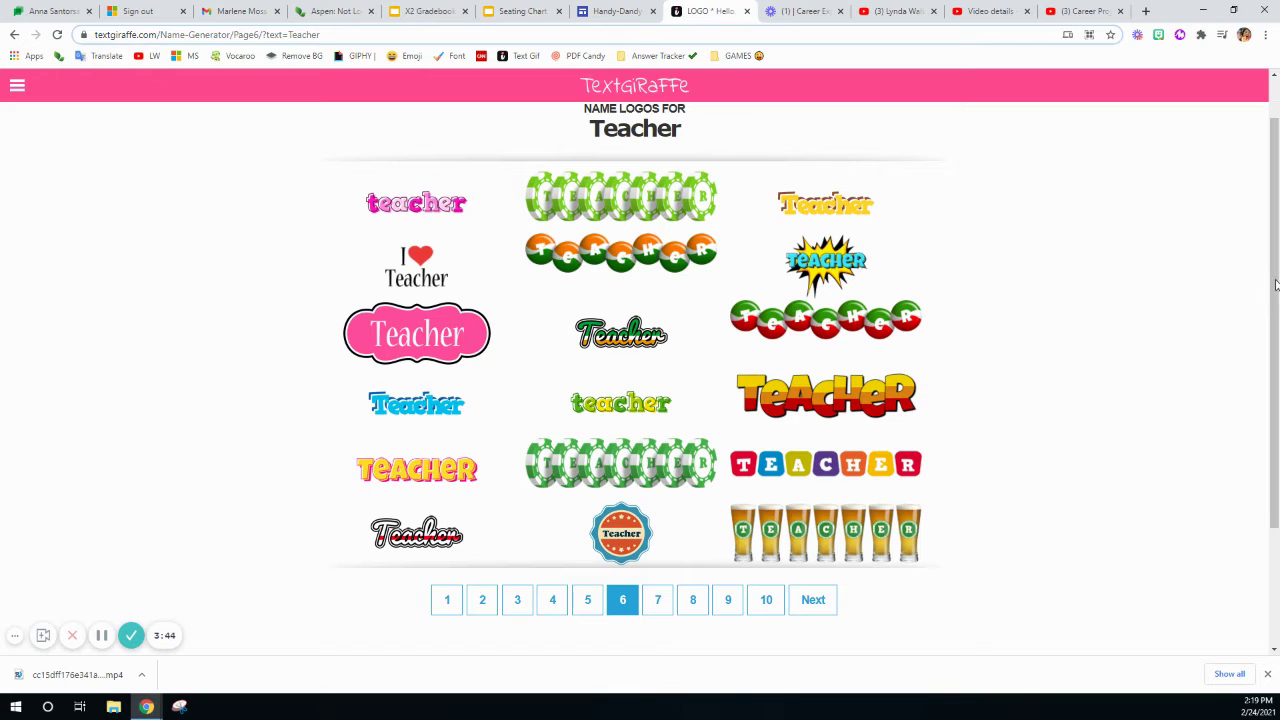
left_click(407, 339)
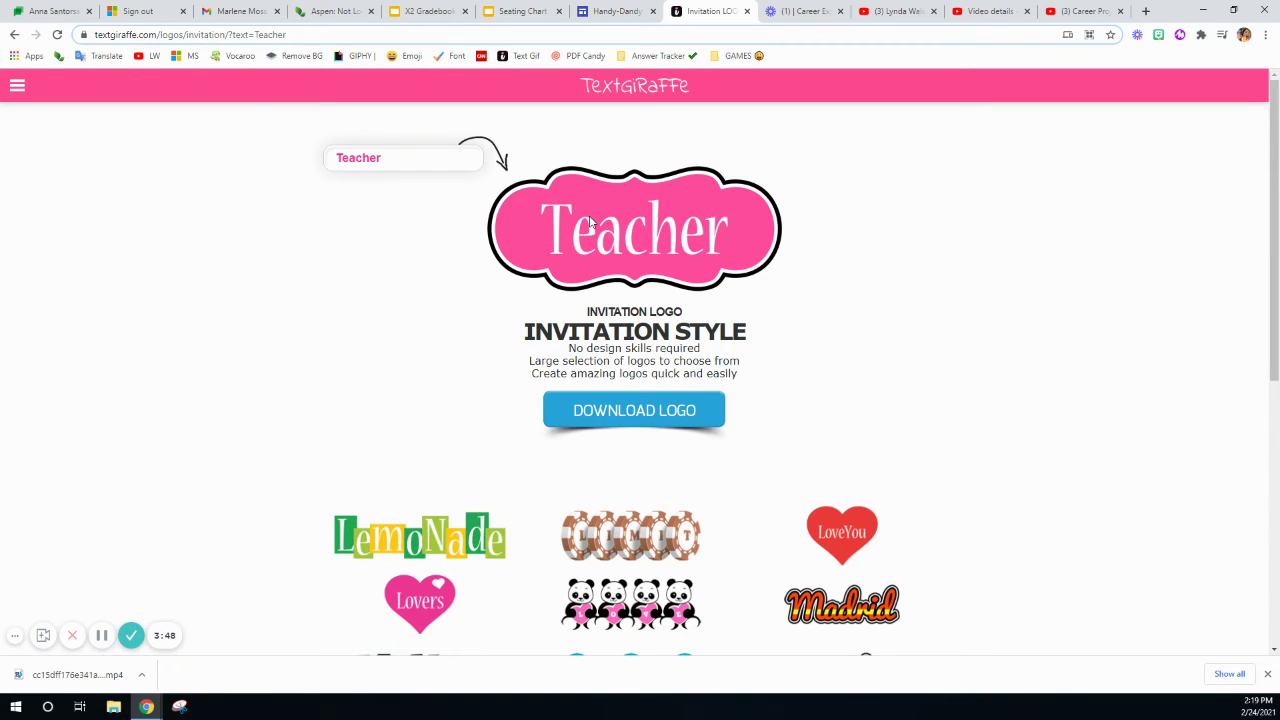
right_click(590, 221)
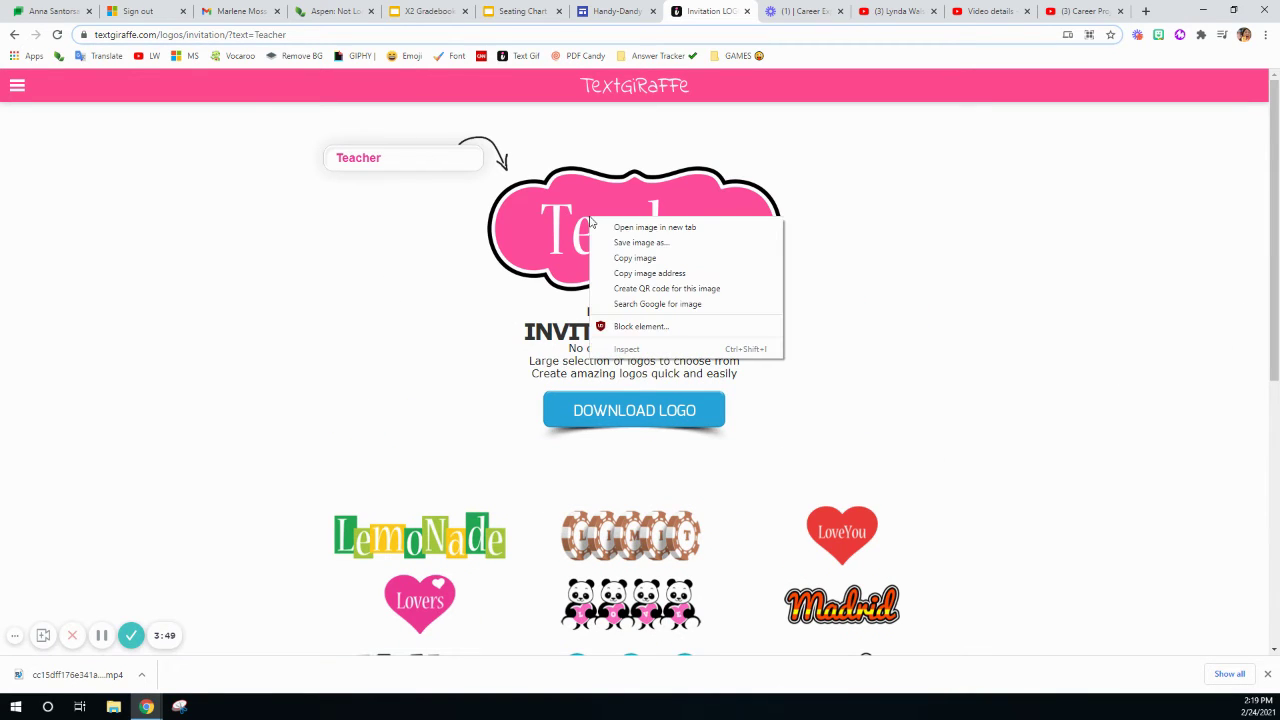
left_click(640, 258)
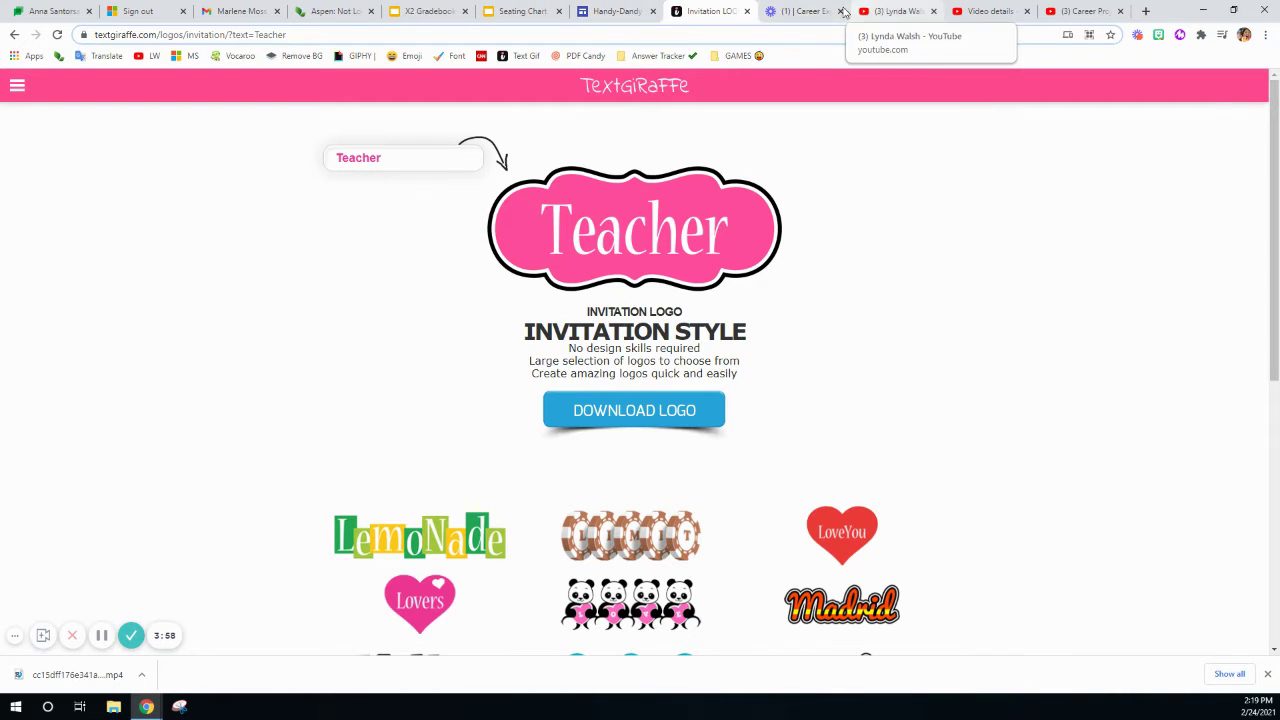
Check the other open tabs, then navigate back to the Career Project slides.
left_click(425, 11)
left_click(515, 11)
left_click(617, 11)
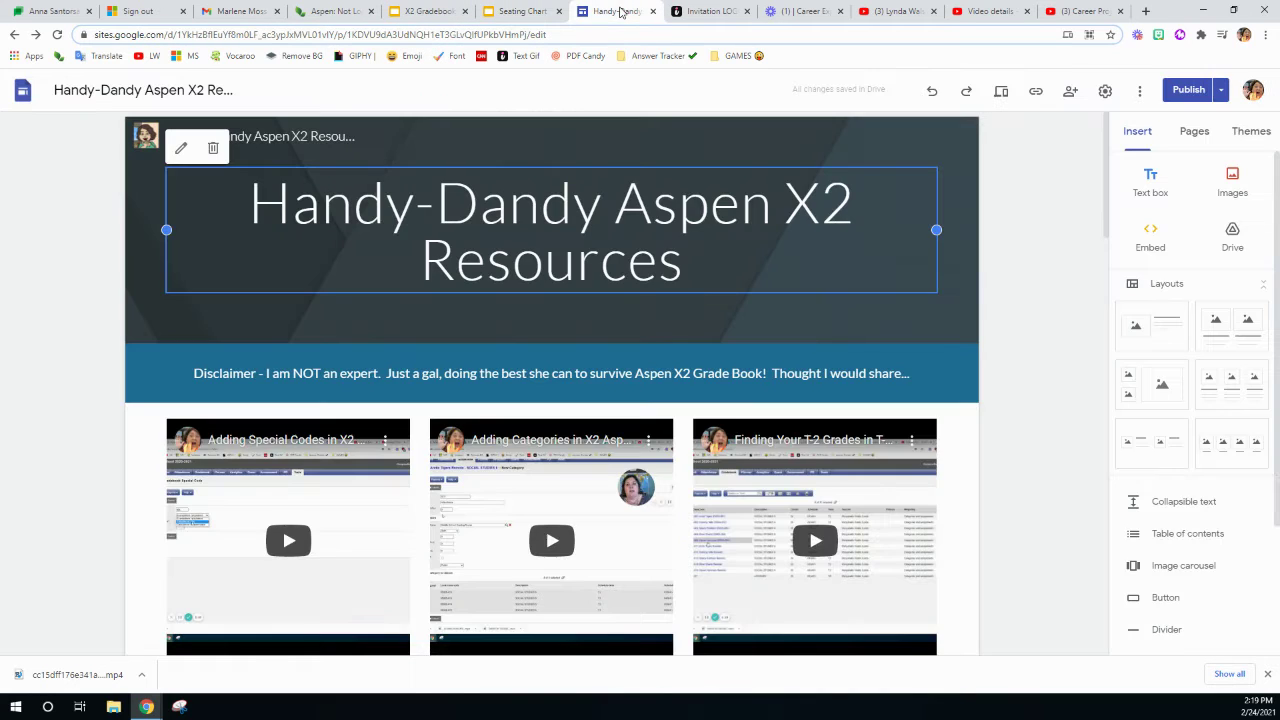
left_click(706, 11)
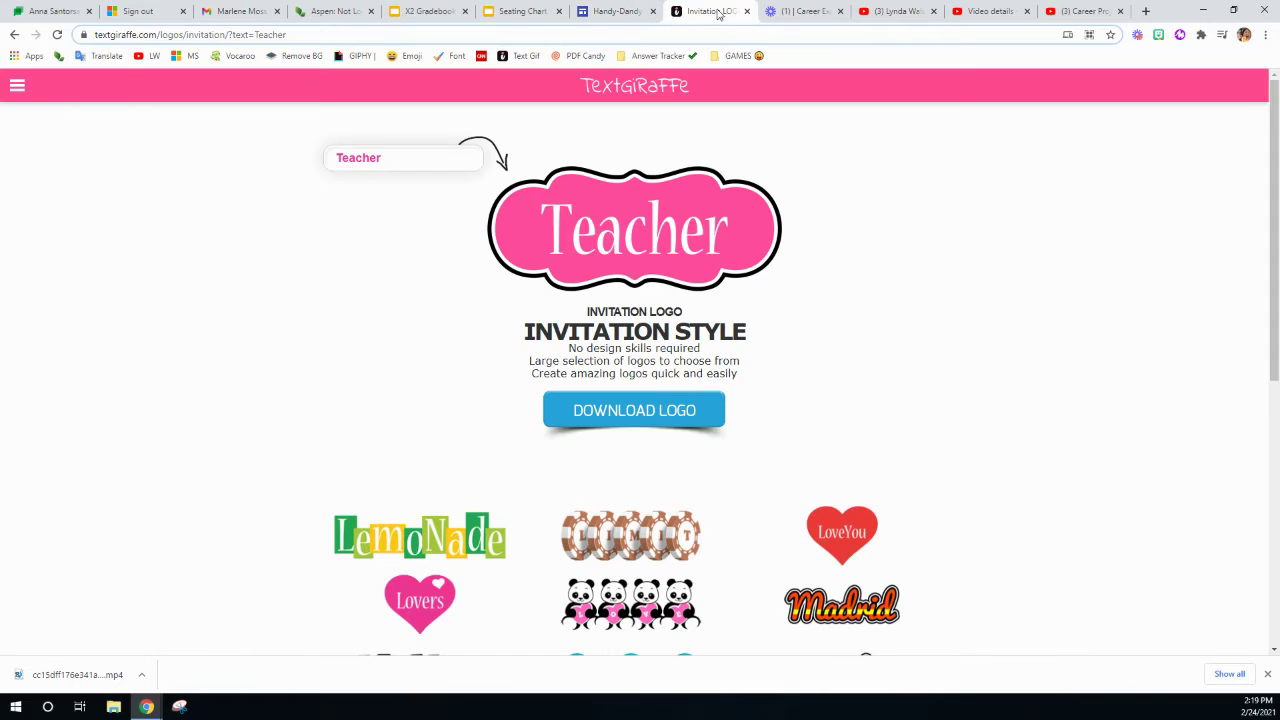
left_click(14, 35)
left_click(14, 35)
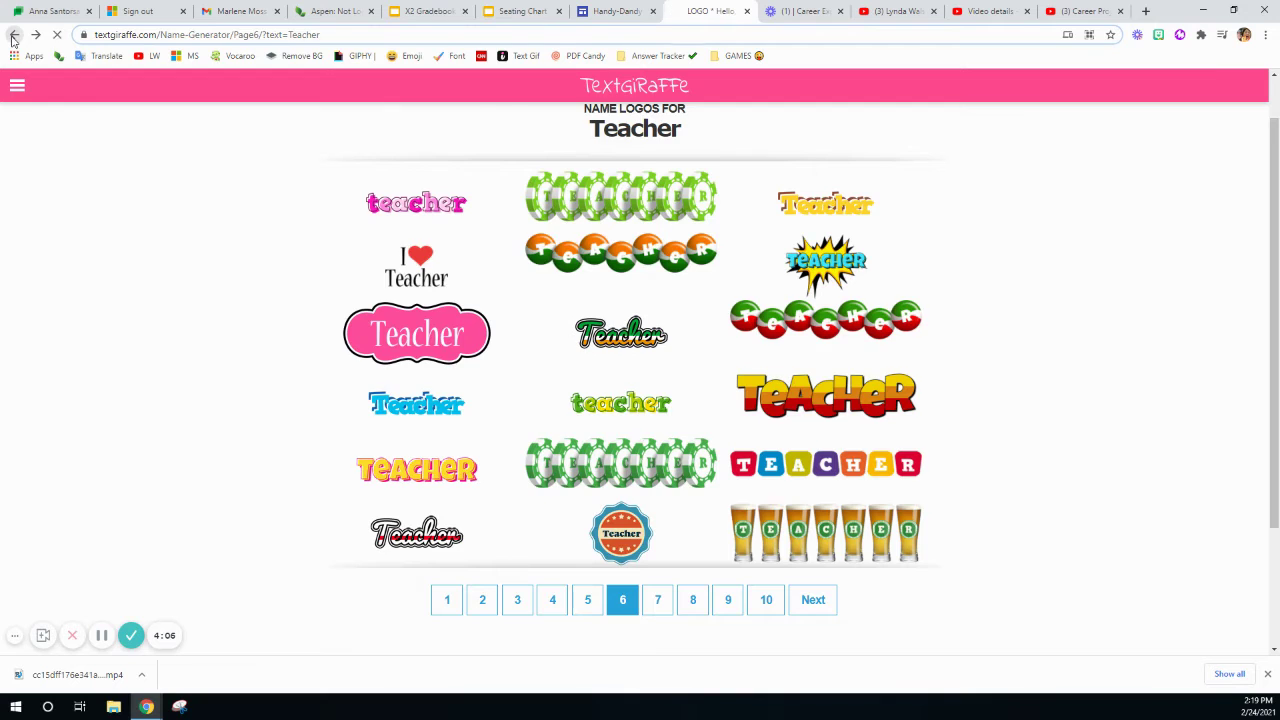
left_click(13, 36)
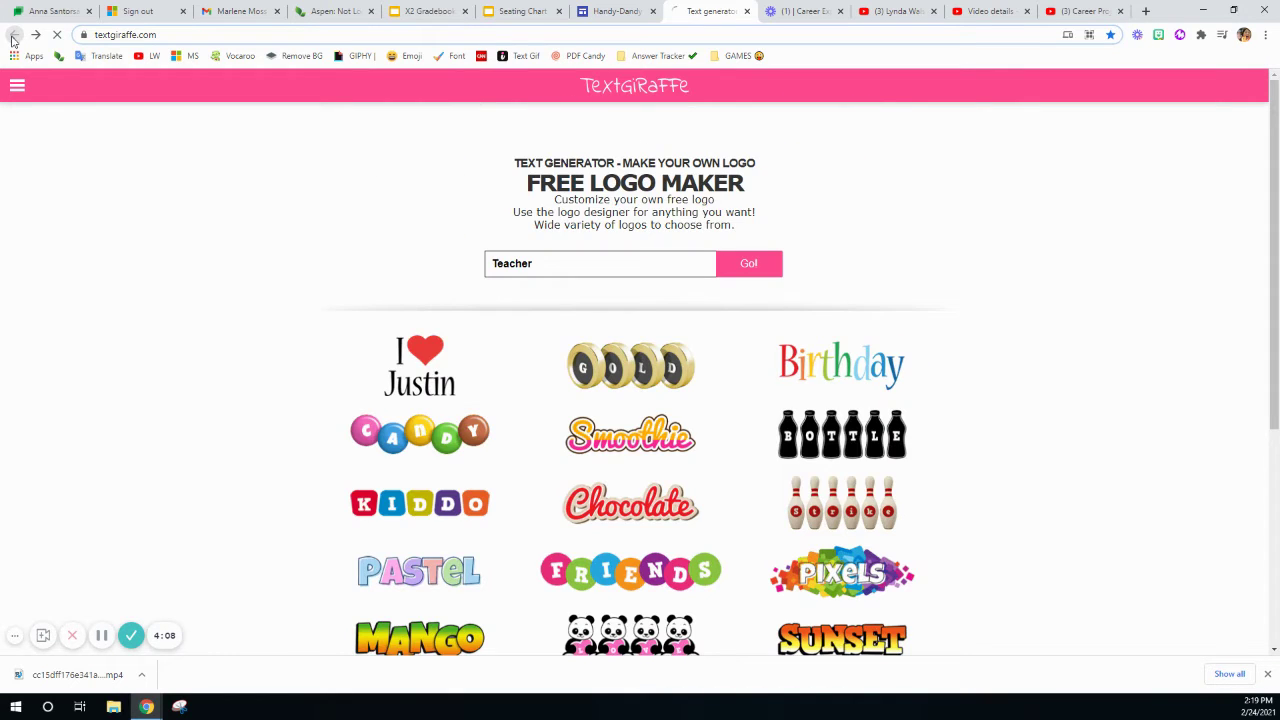
left_click(13, 36)
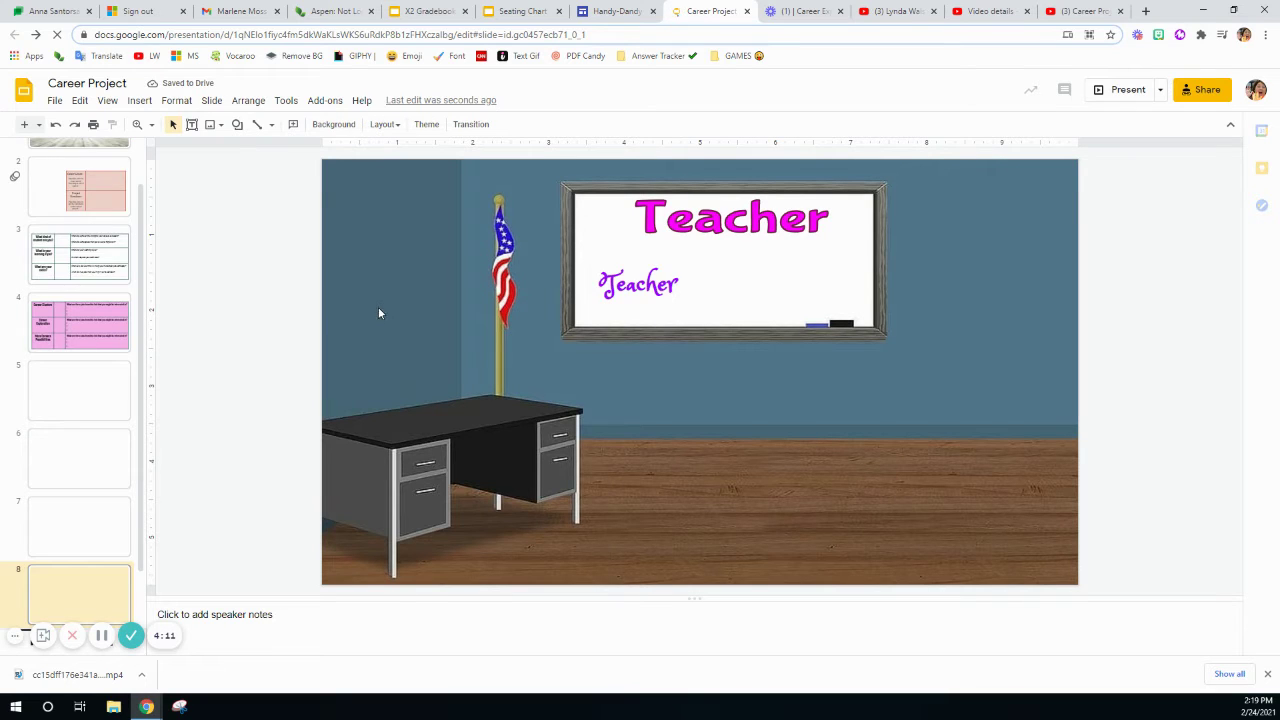
Paste the pink Teacher logo, shrink it to about a third, and place it beside the cursive Teacher.
right_click(227, 311)
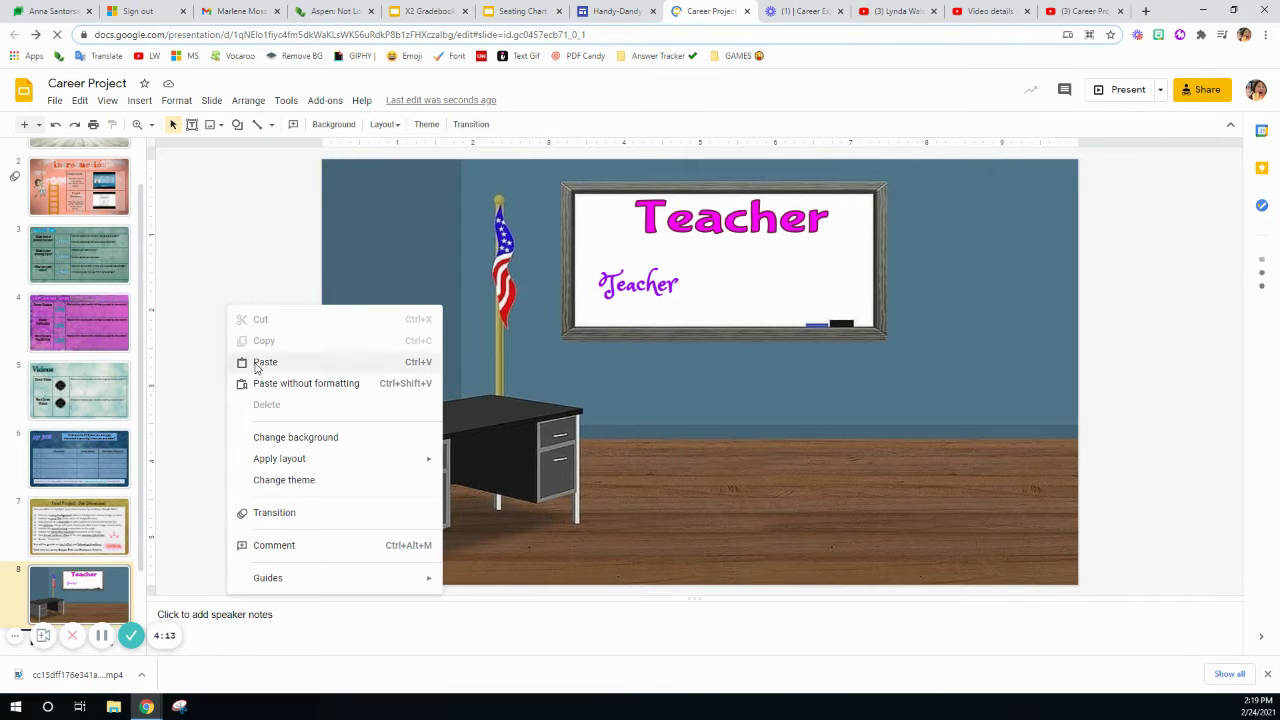
left_click(255, 366)
left_click_drag(573, 371, 460, 420)
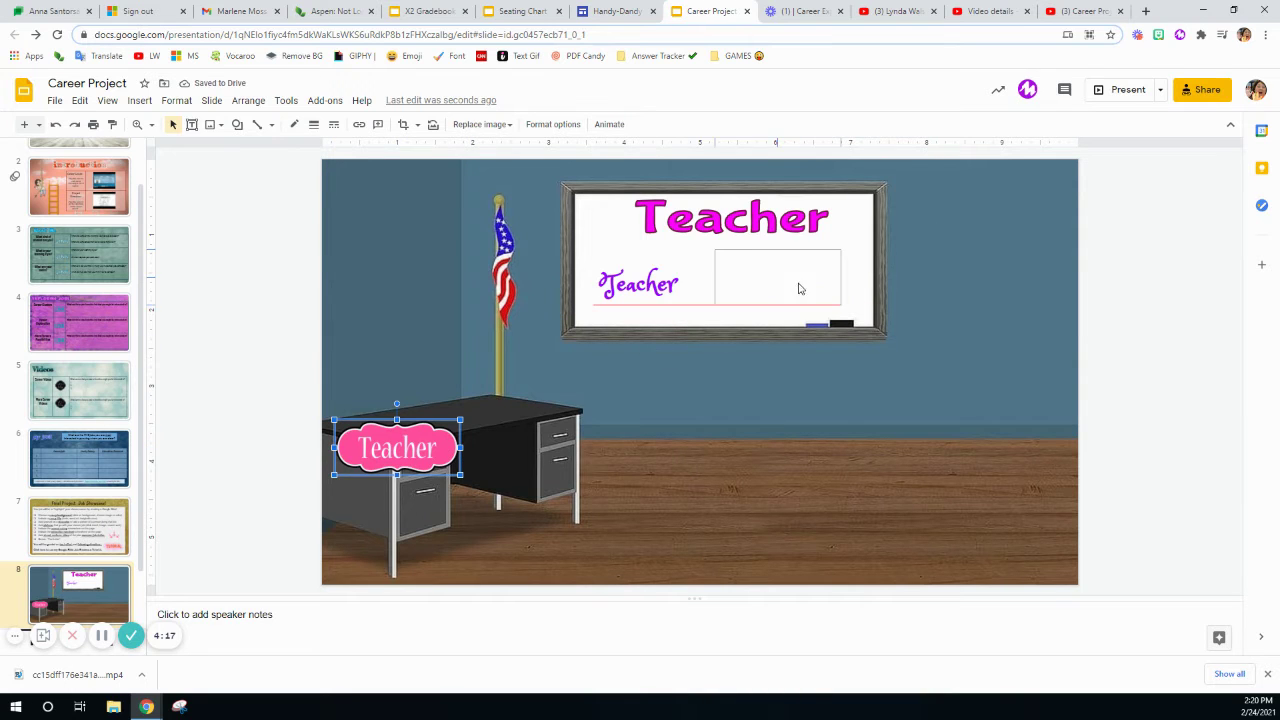
left_click_drag(798, 289, 798, 289)
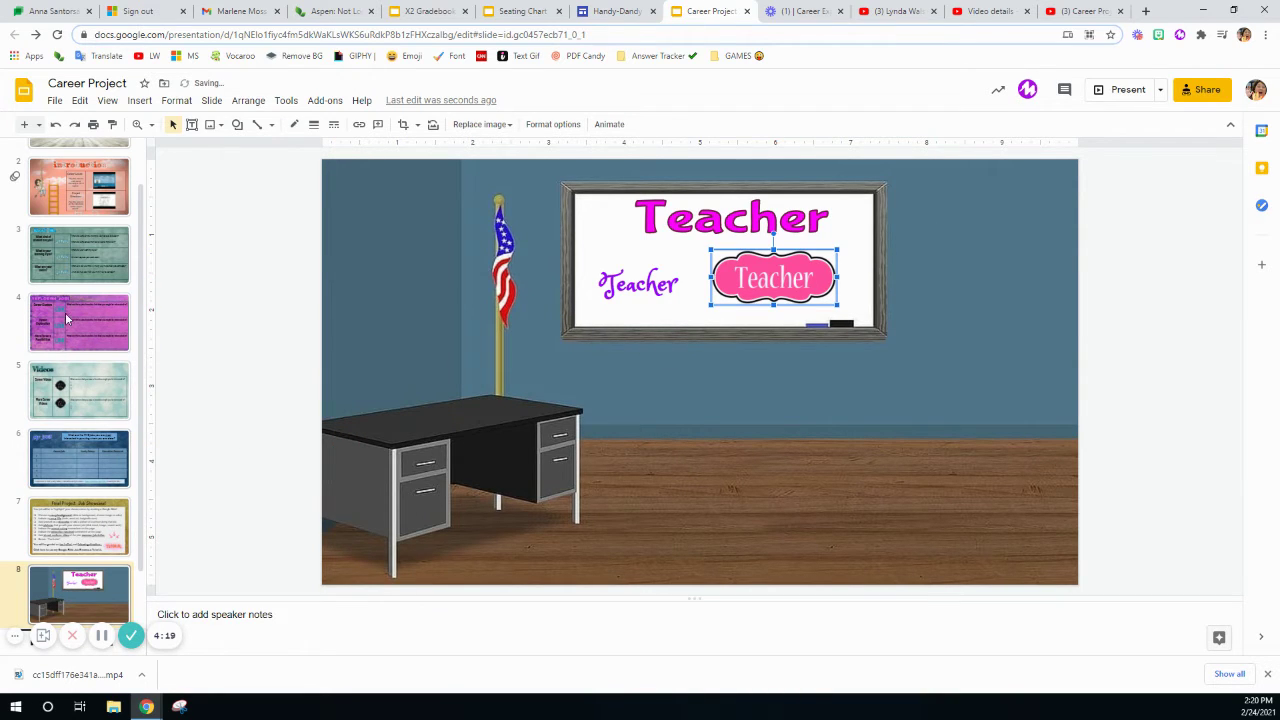
left_click(71, 534)
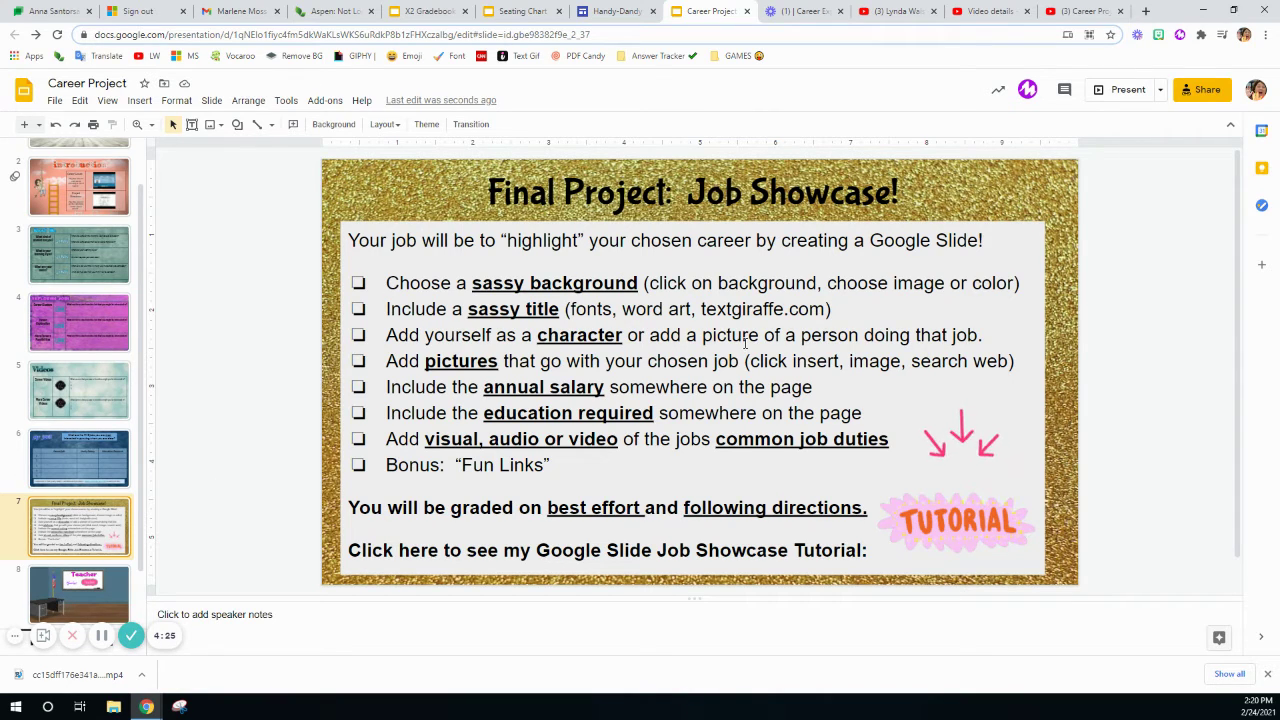
left_click(106, 600)
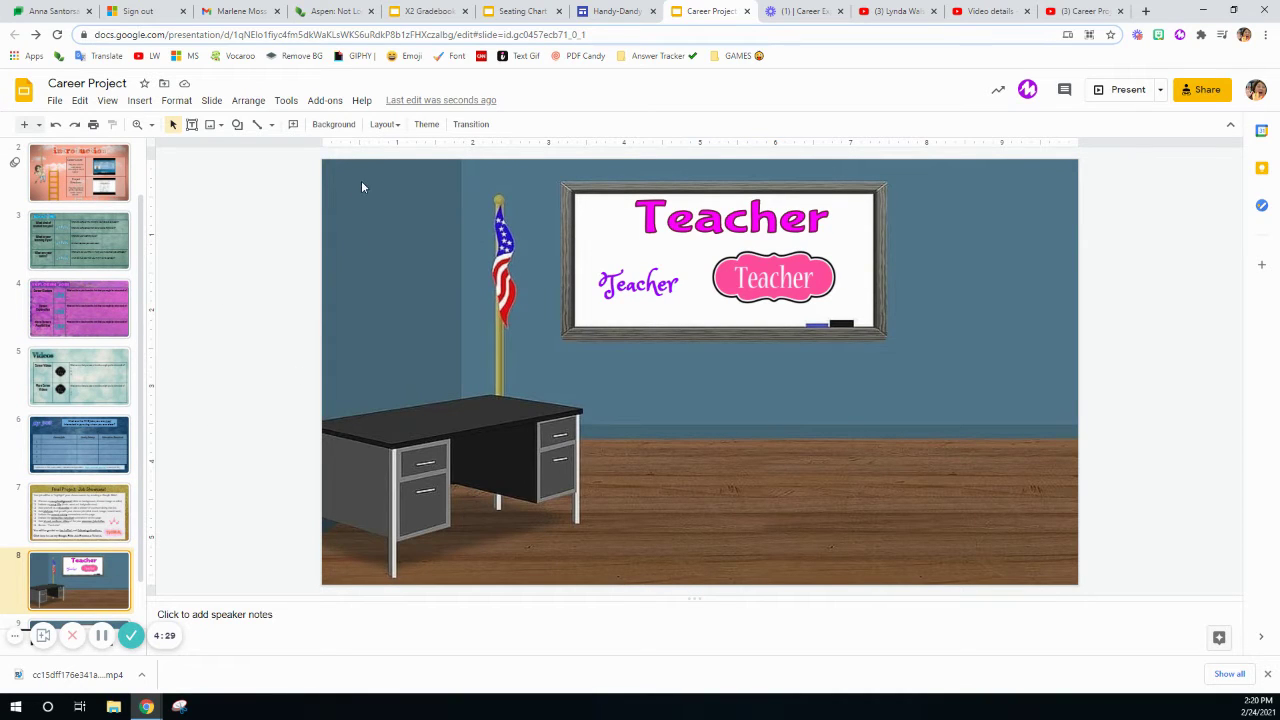
Search web images for 'teacher clipart' and scroll through the cartoon results.
left_click(137, 102)
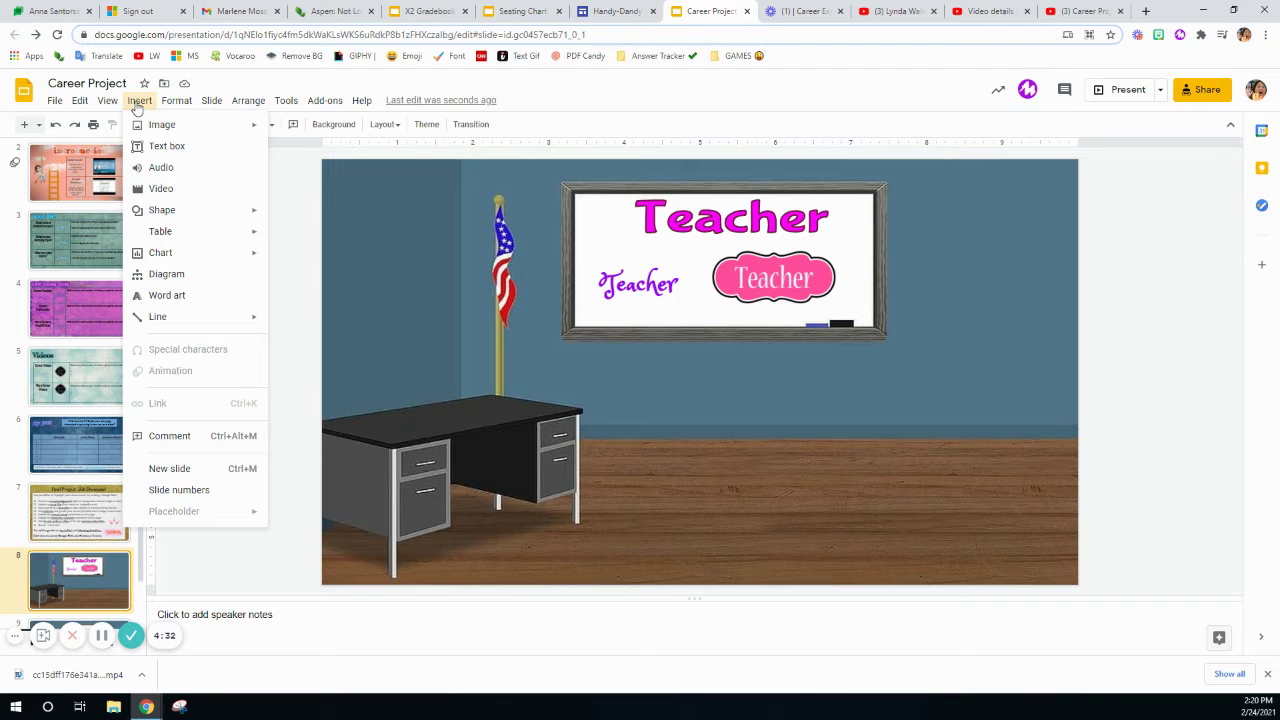
mouse_move(195, 128)
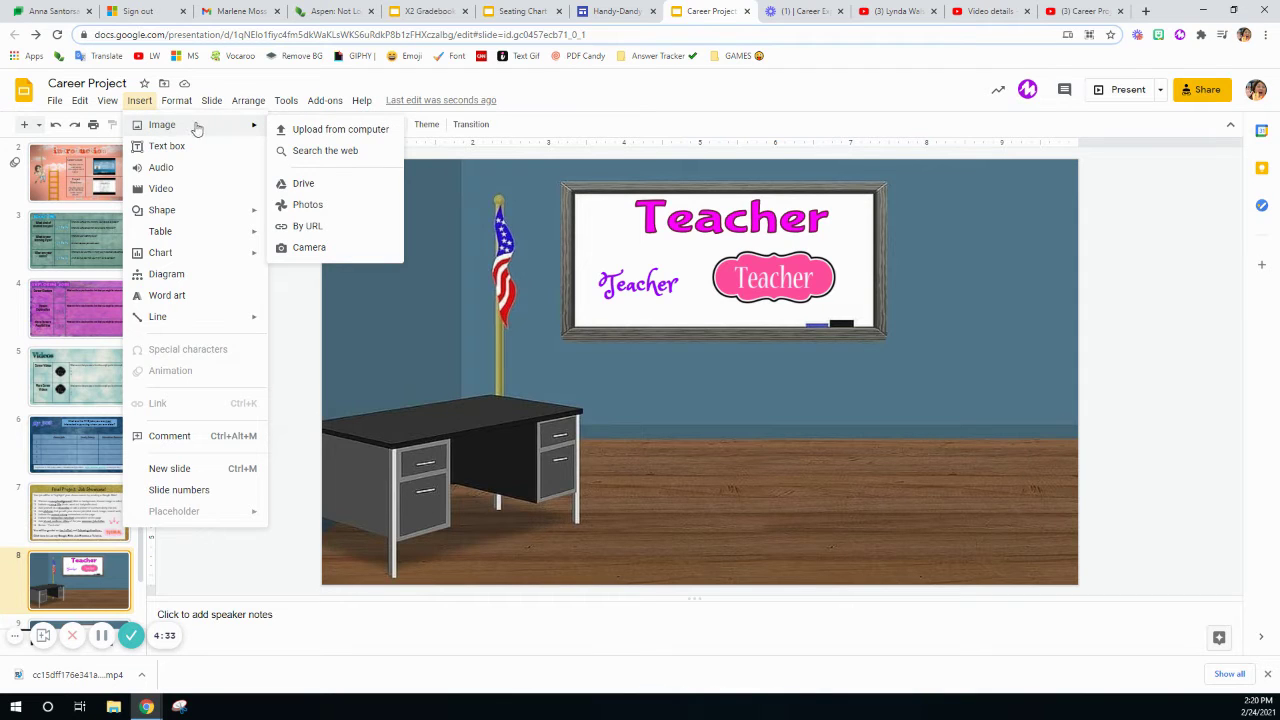
left_click(330, 150)
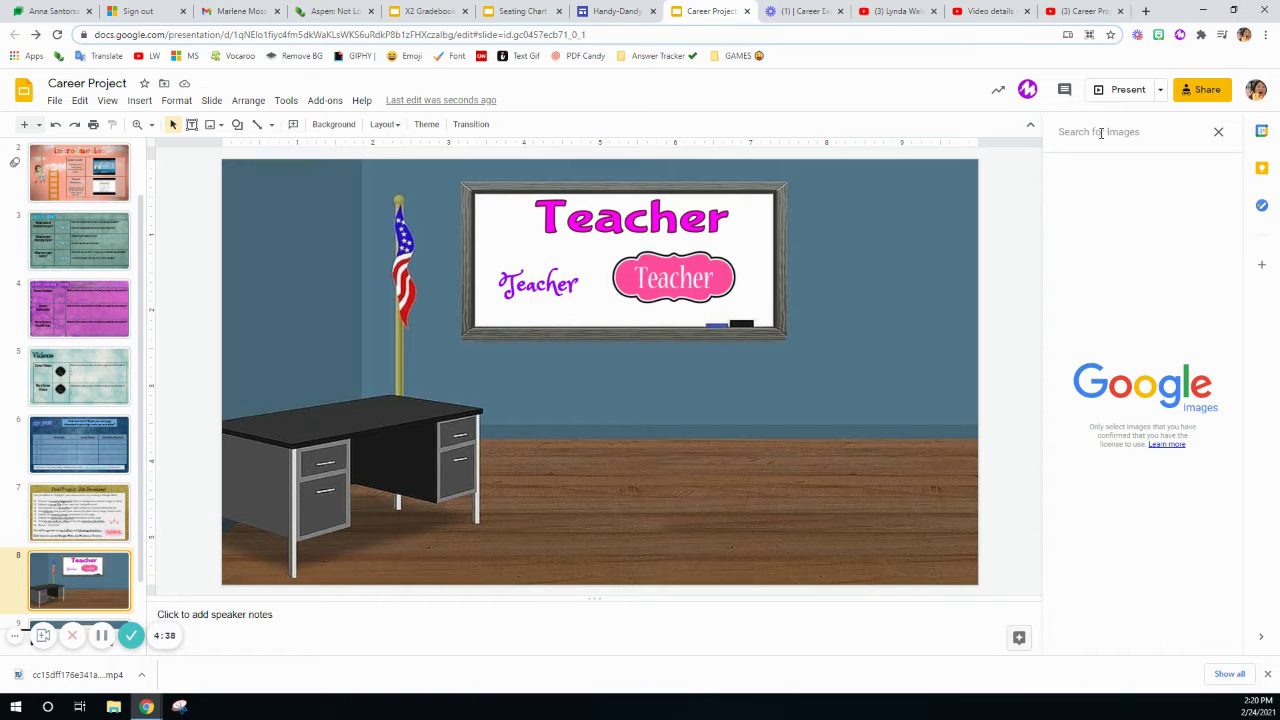
type("y")
key("BackSpace")
type("teacher clipart")
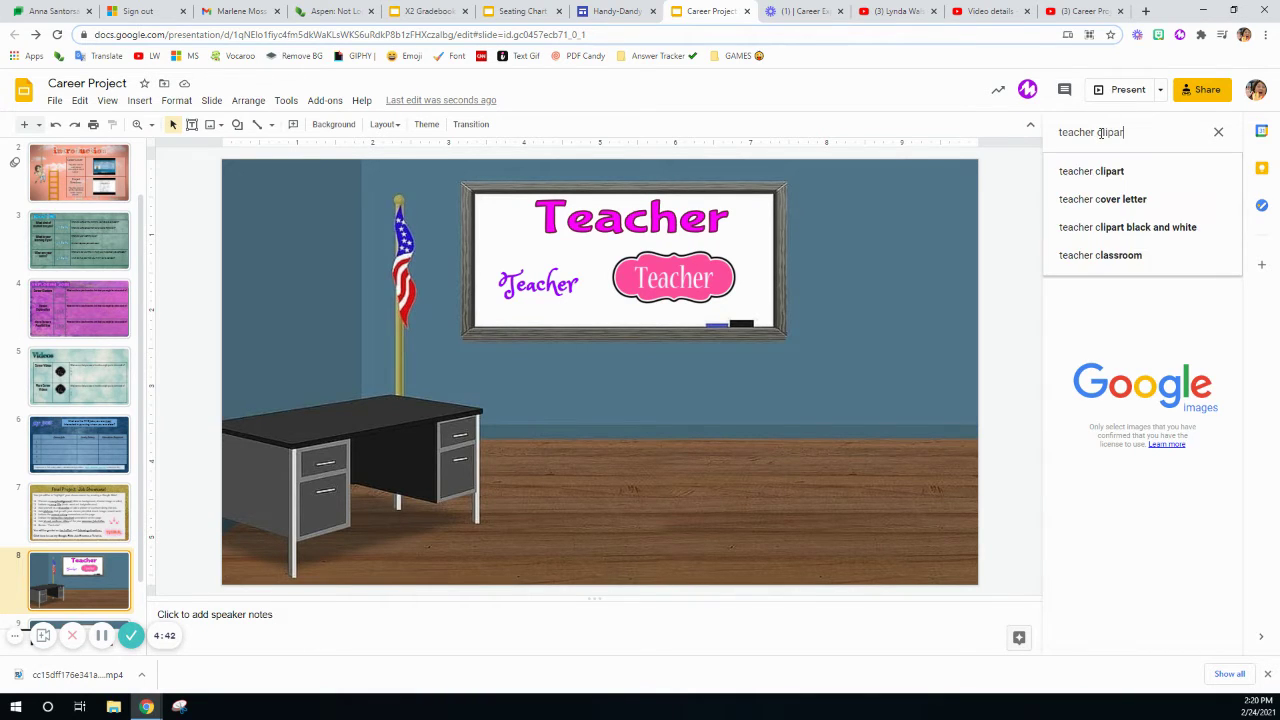
key("Return")
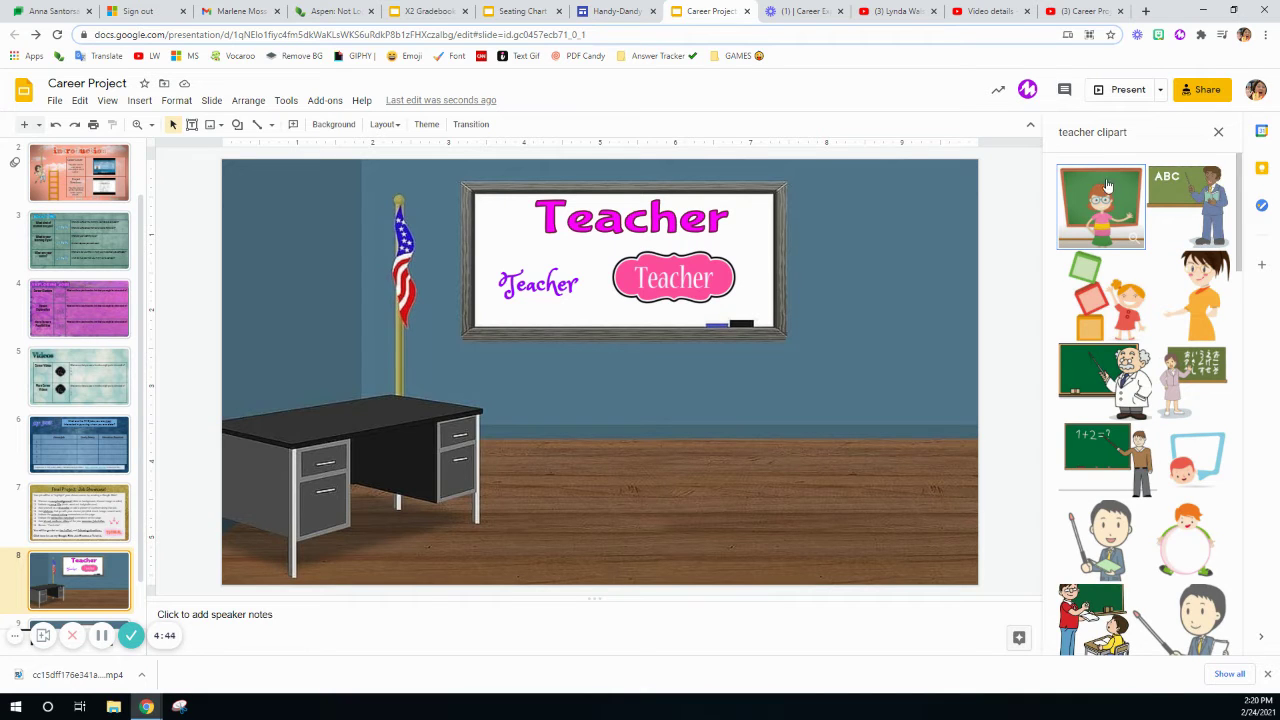
left_click_drag(1237, 257, 1249, 313)
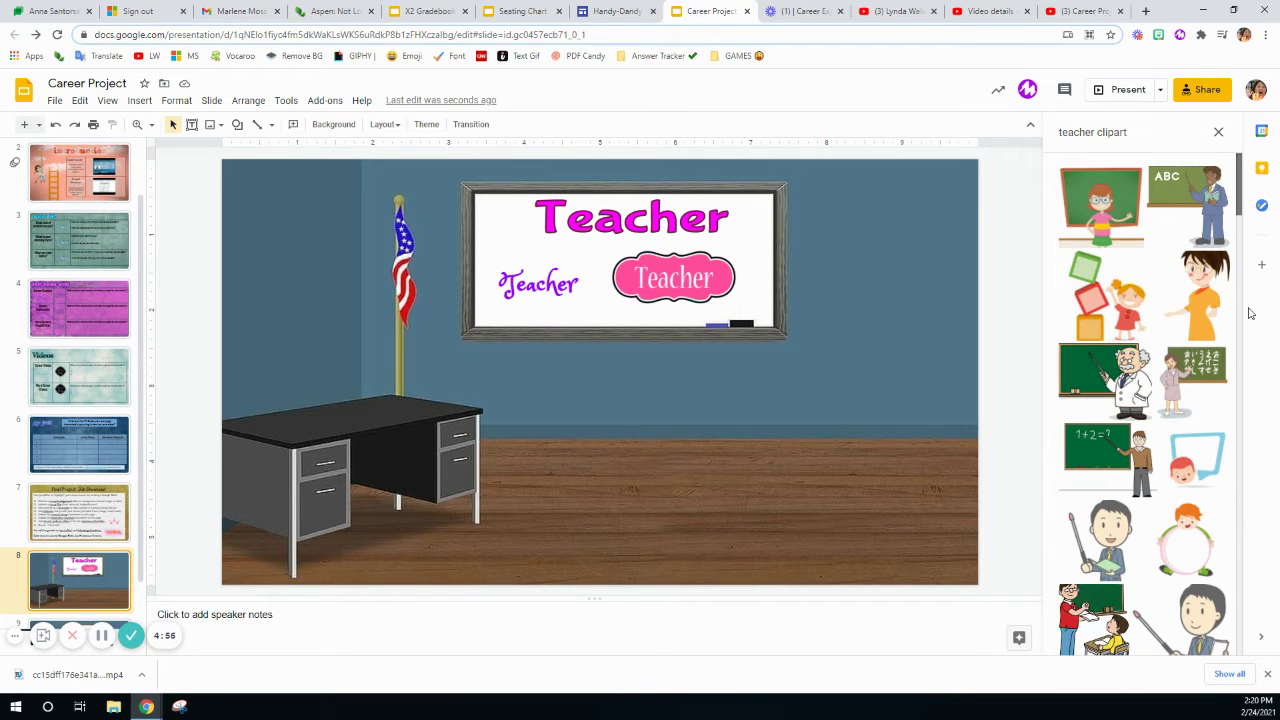
left_click_drag(1242, 210, 1255, 325)
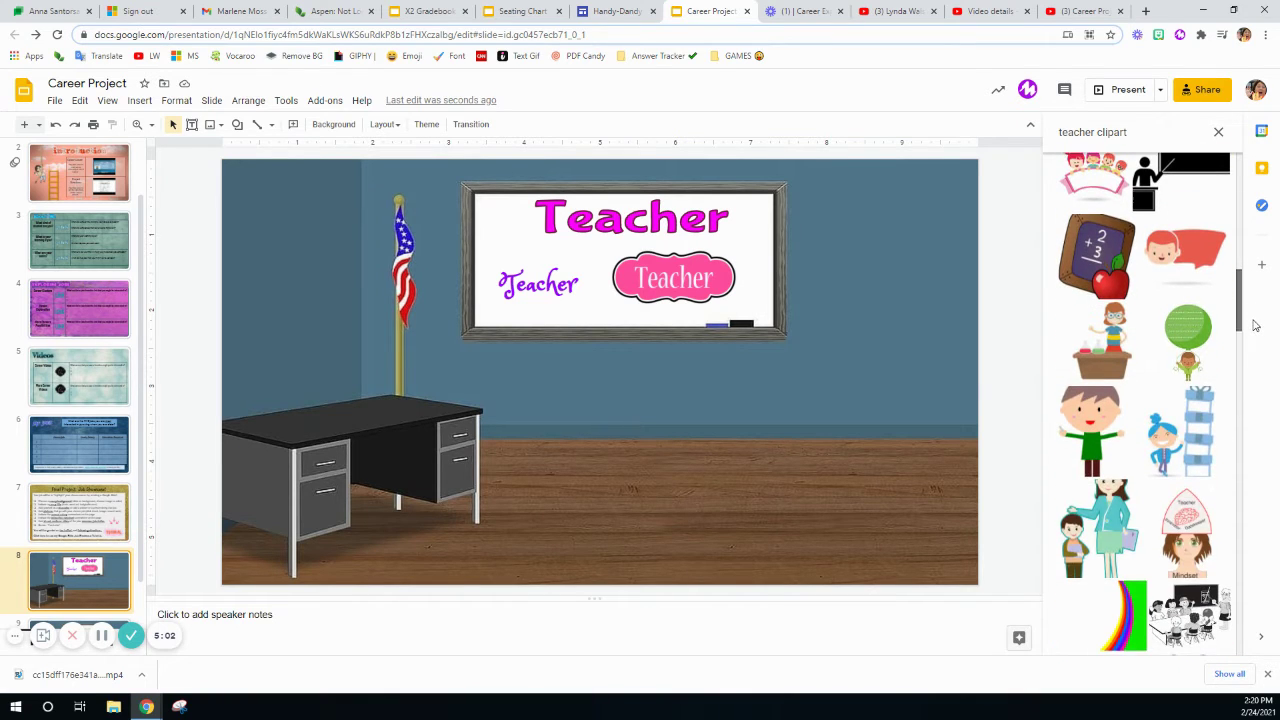
Insert the cartoon boy clipart, shrink it onto the right side of the floor, and copy it.
left_click(1082, 425)
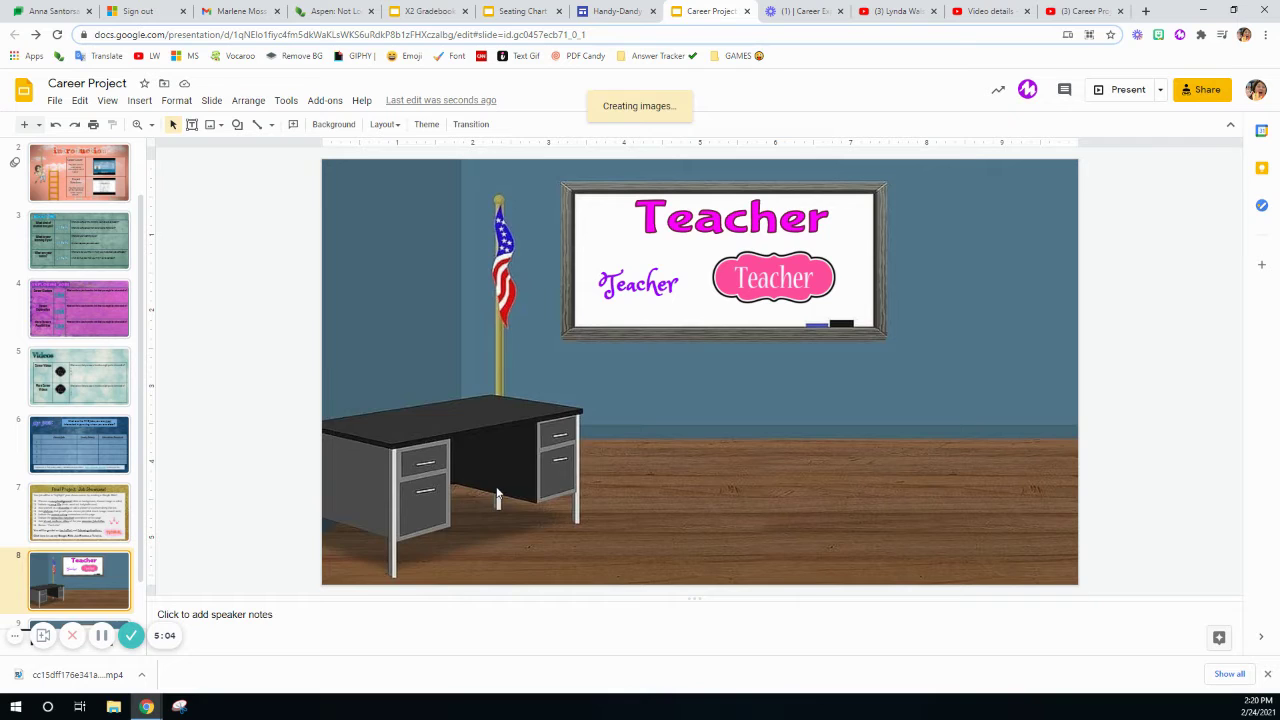
left_click_drag(565, 172, 410, 340)
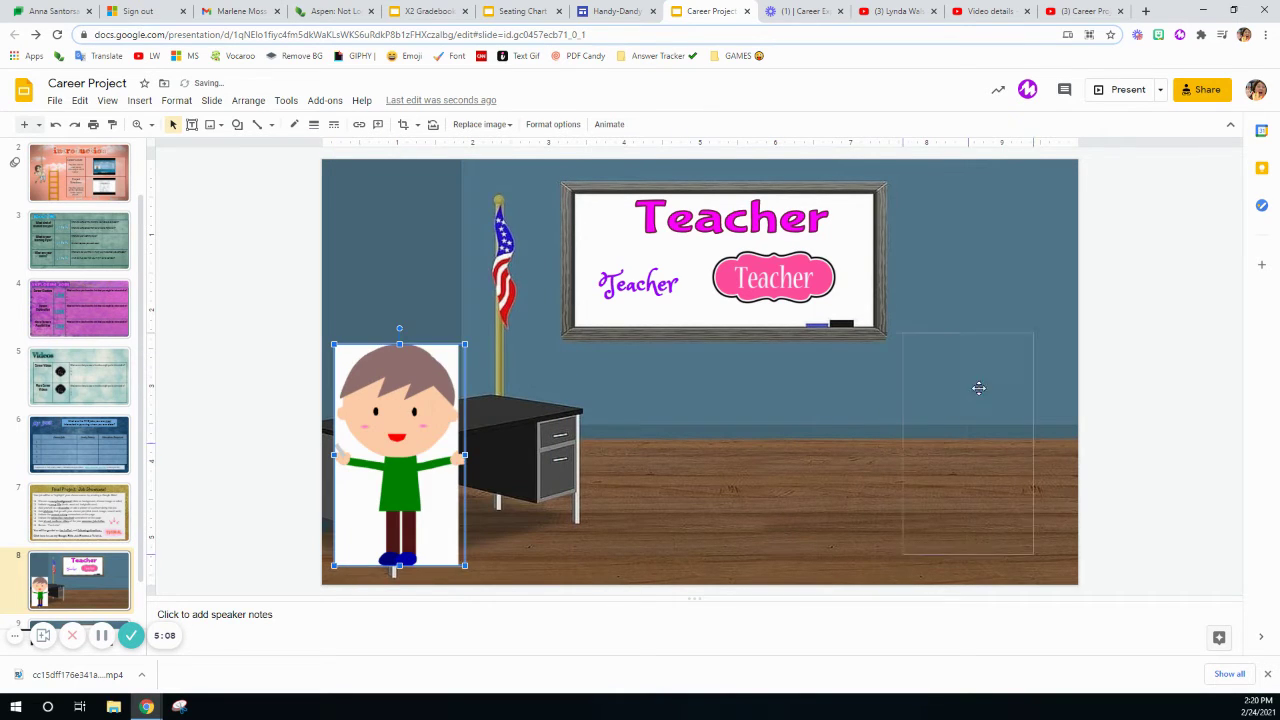
left_click_drag(979, 388, 985, 366)
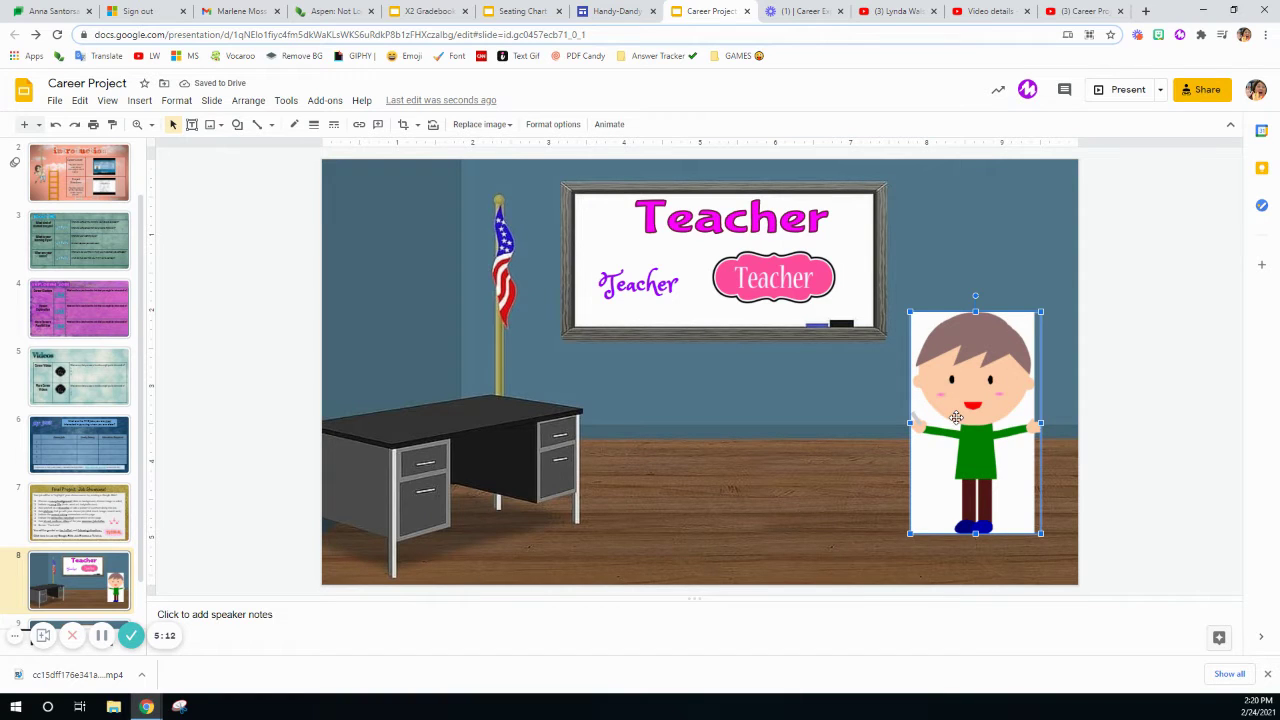
right_click(956, 412)
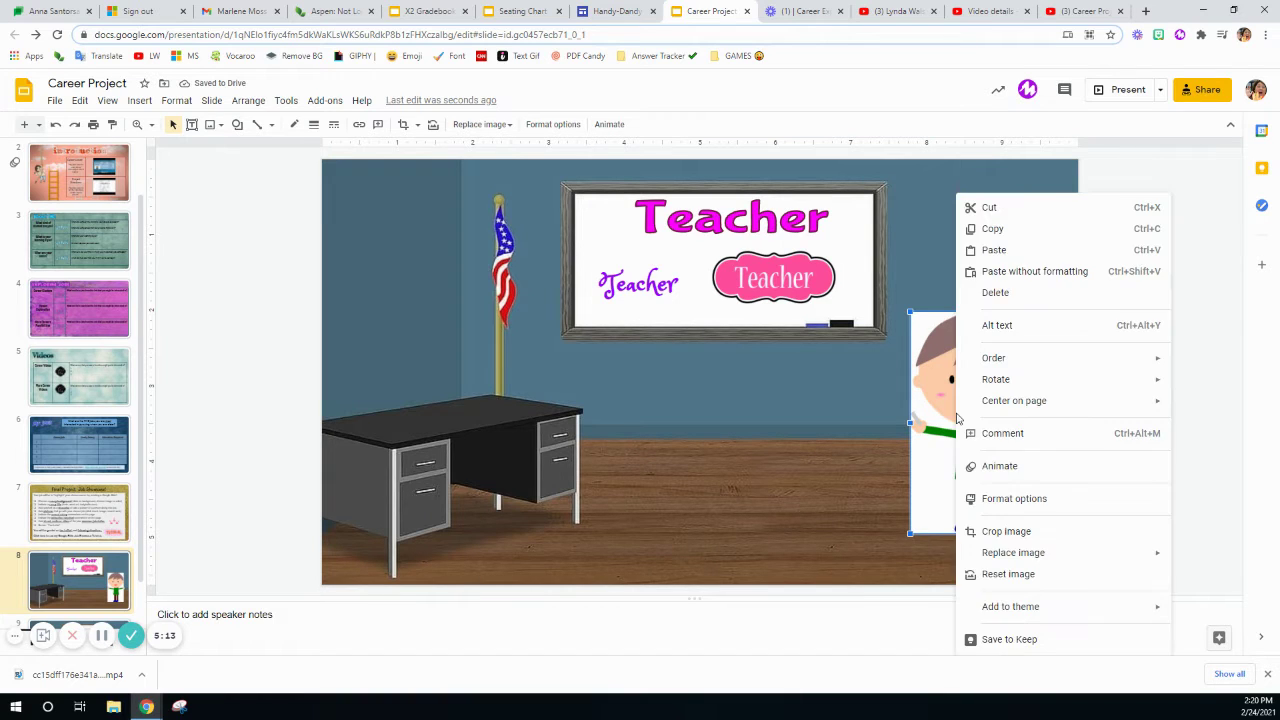
left_click(989, 231)
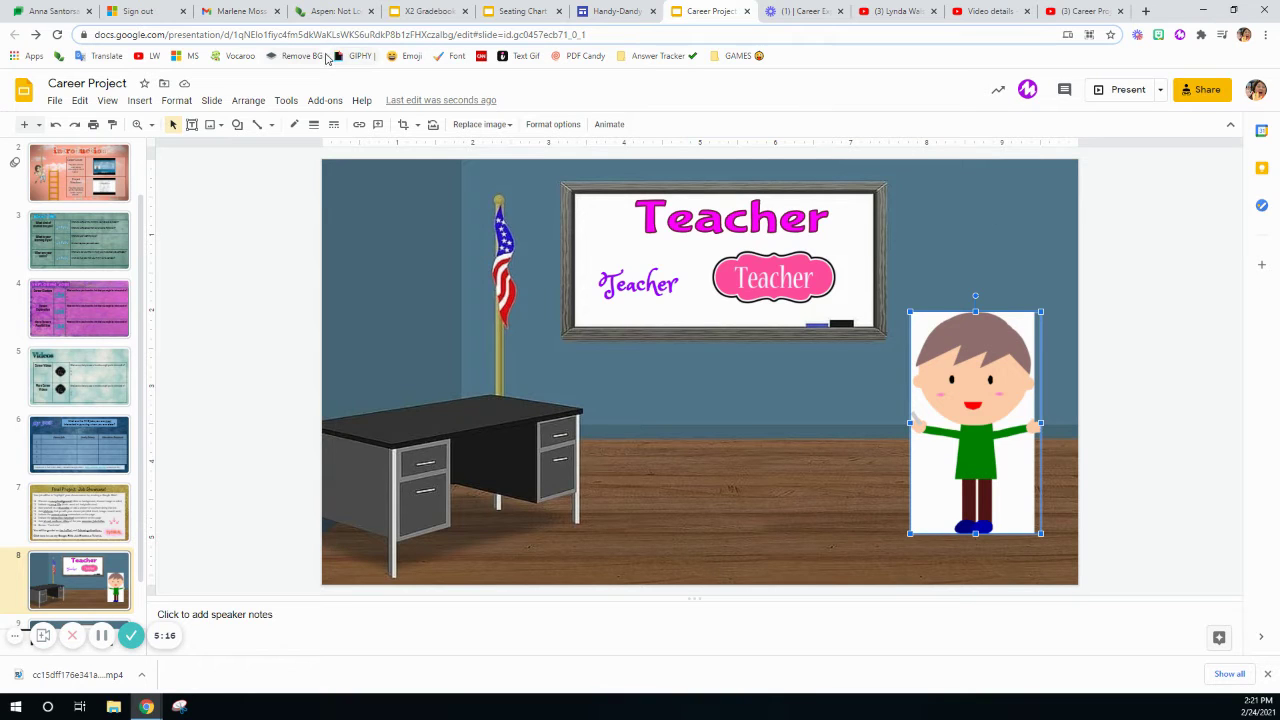
Open remove.bg from the bookmarks in a new tab, then return to the Career Project slides.
left_click(1145, 11)
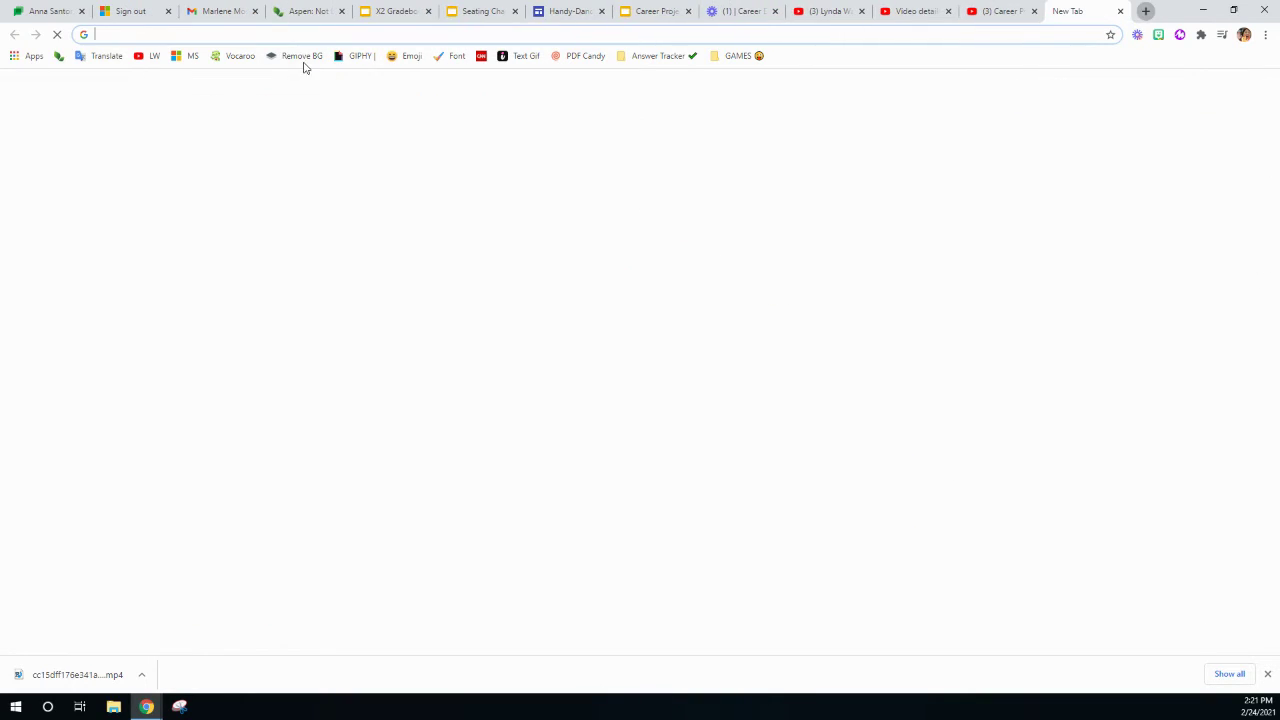
left_click(290, 56)
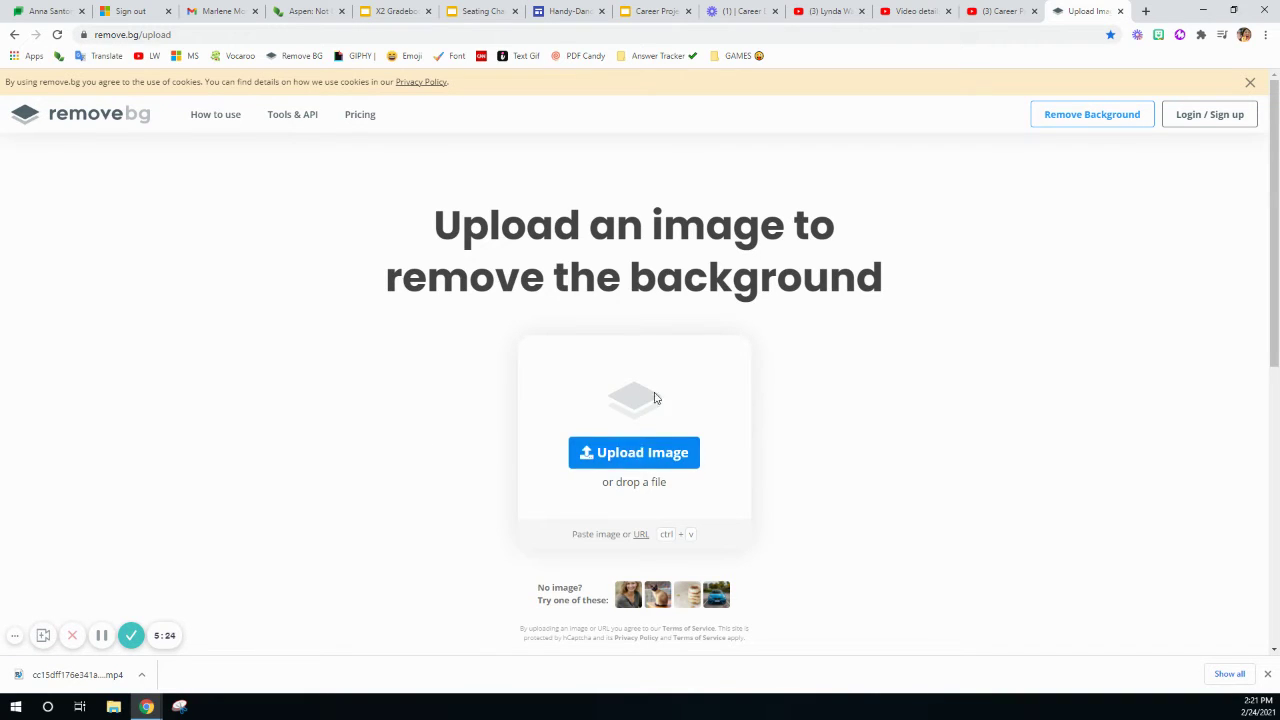
left_click(658, 12)
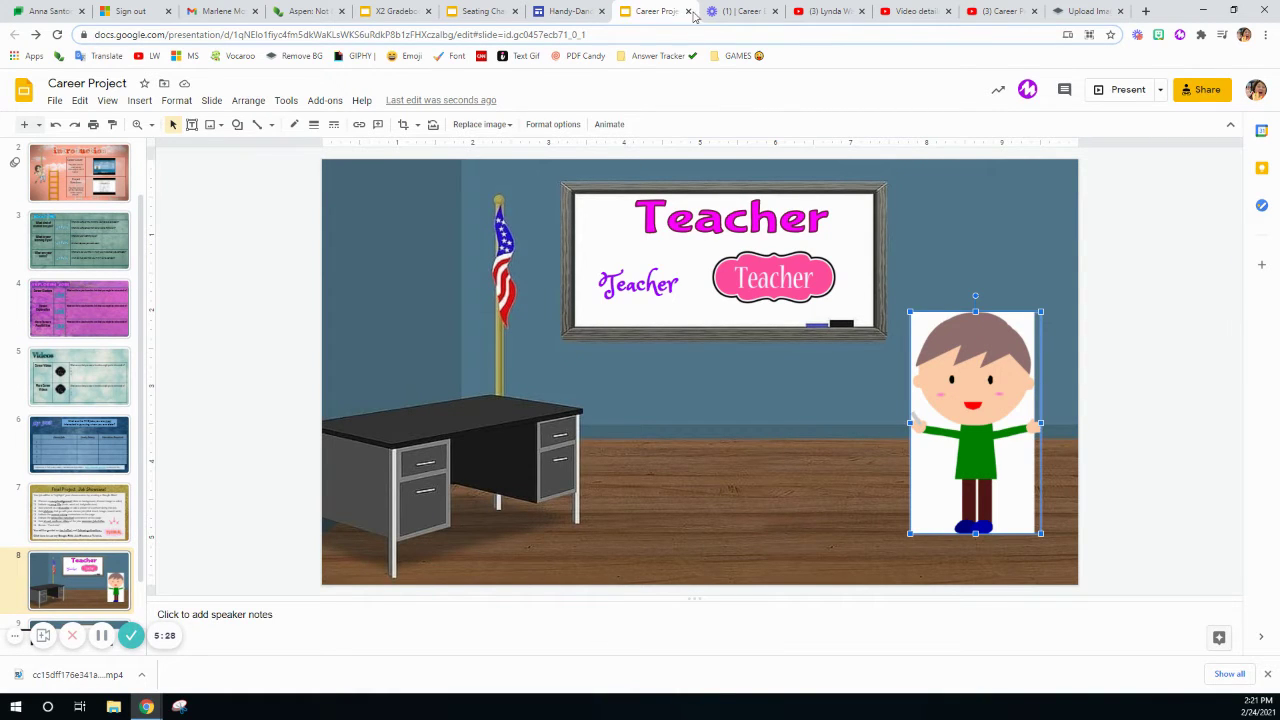
Nudge the boy clipart slightly down and to the right.
right_click(978, 381)
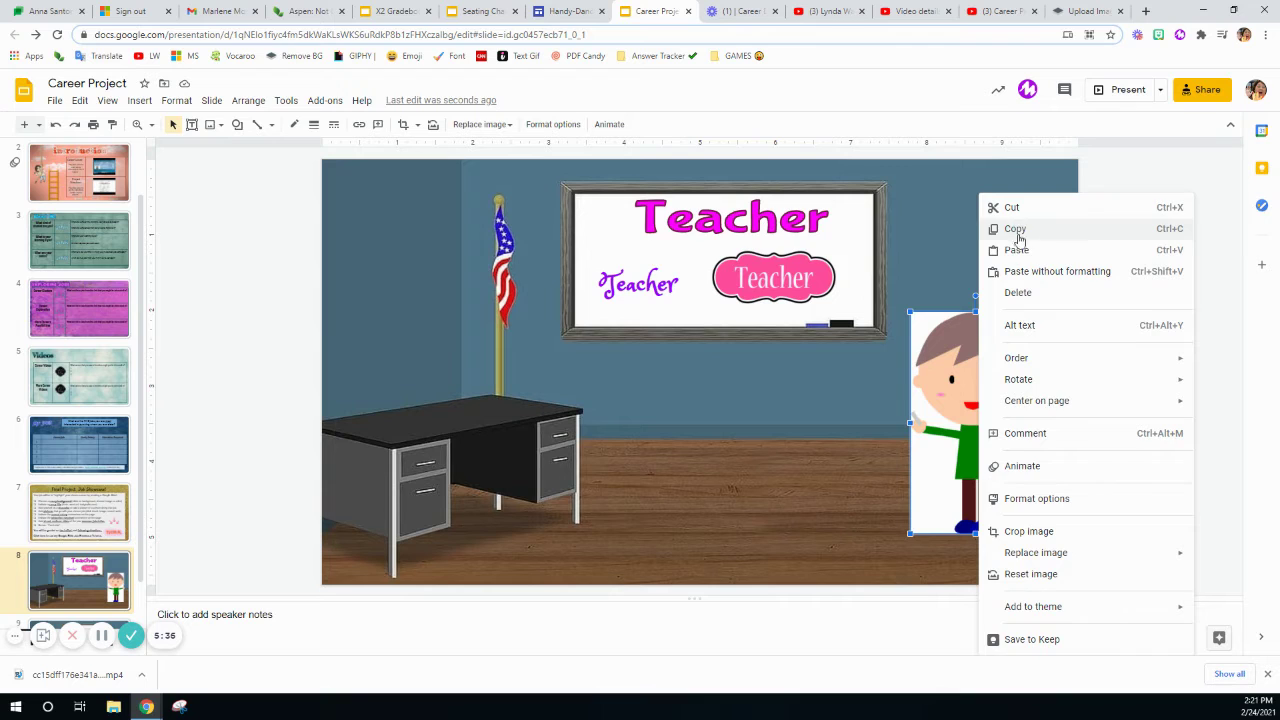
left_click(253, 241)
left_click(976, 400)
left_click_drag(978, 405, 988, 427)
Copy the boy image and begin an image upload on the remove.bg page.
right_click(988, 427)
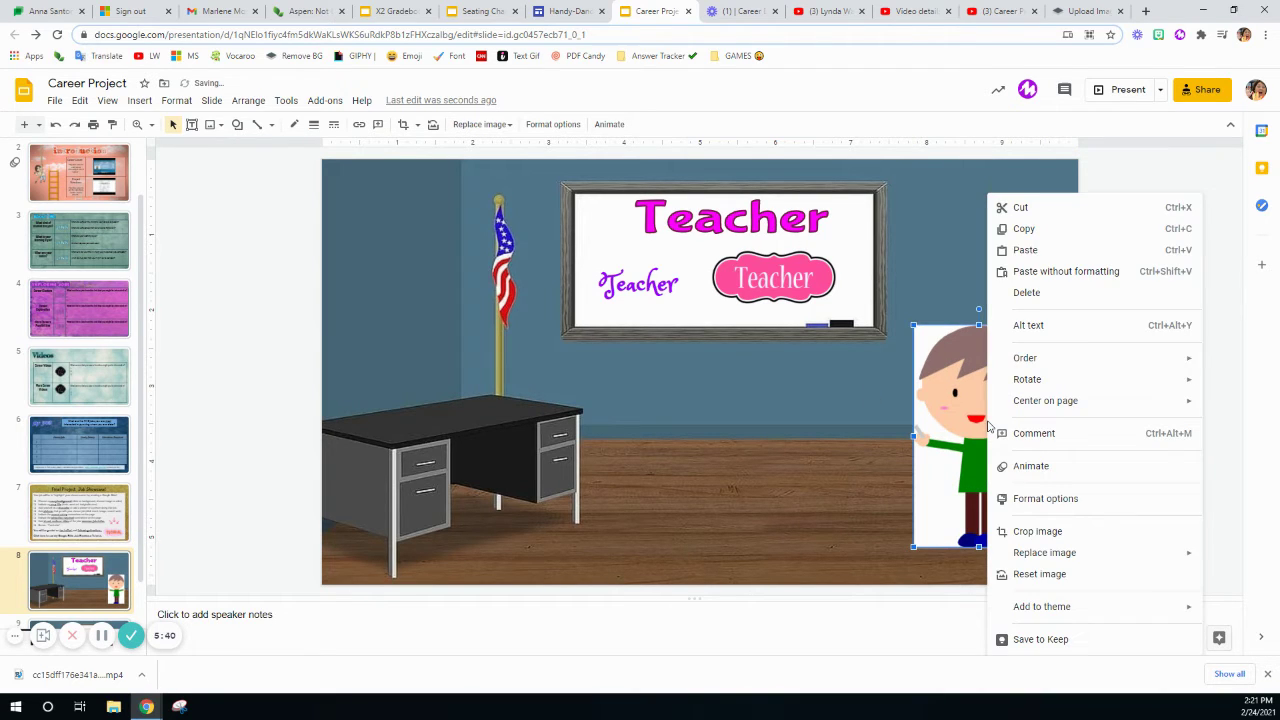
left_click(1033, 236)
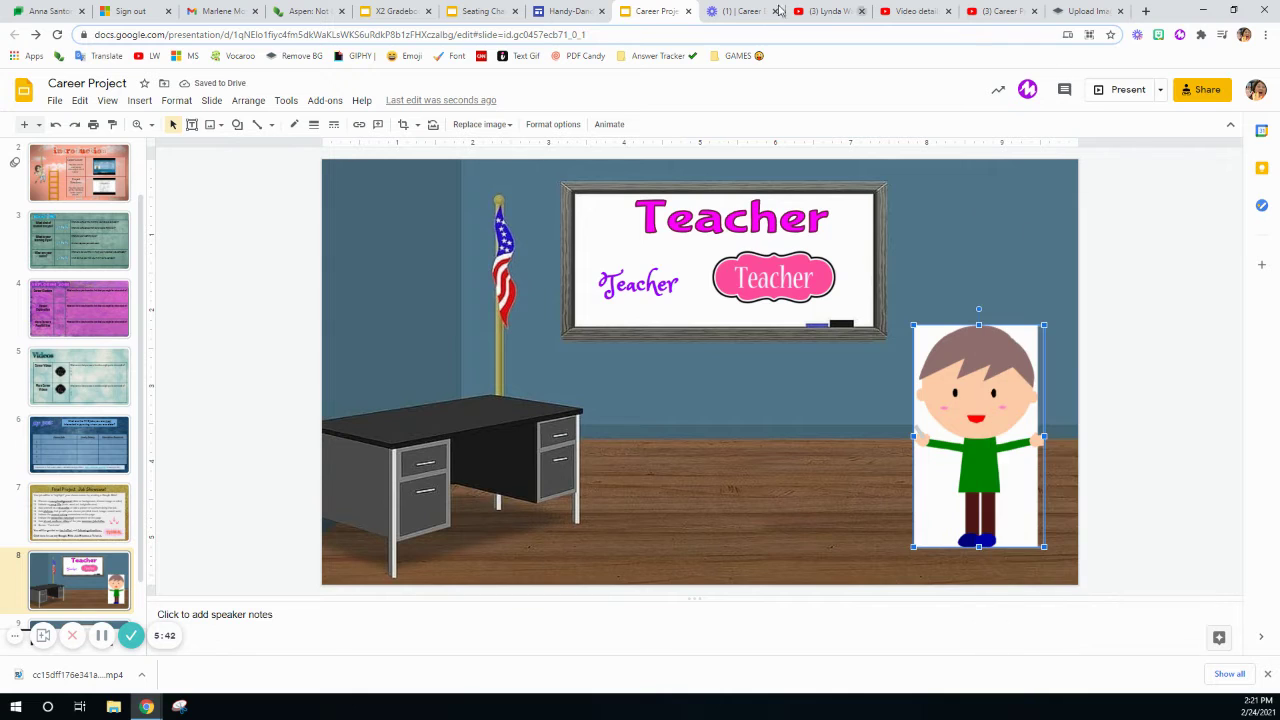
left_click(1088, 12)
left_click(630, 453)
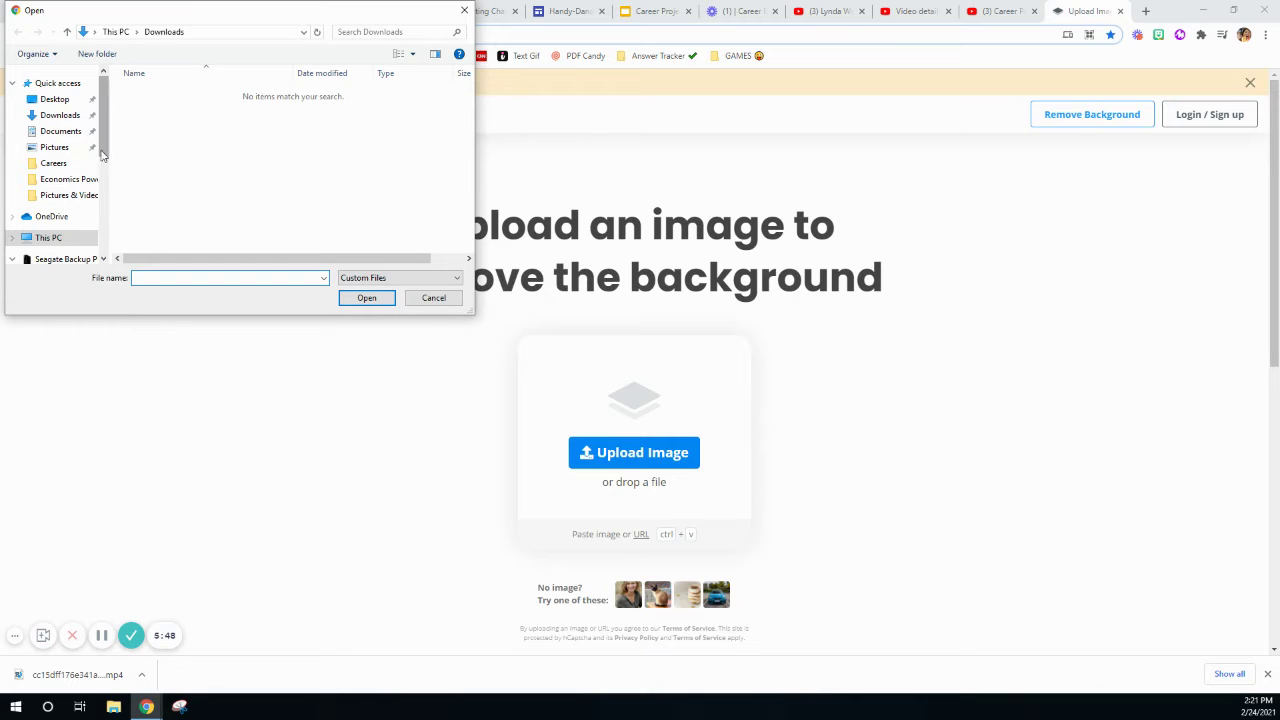
Cancel the remove.bg upload from Pictures and return to the Career Project slides.
left_click(55, 149)
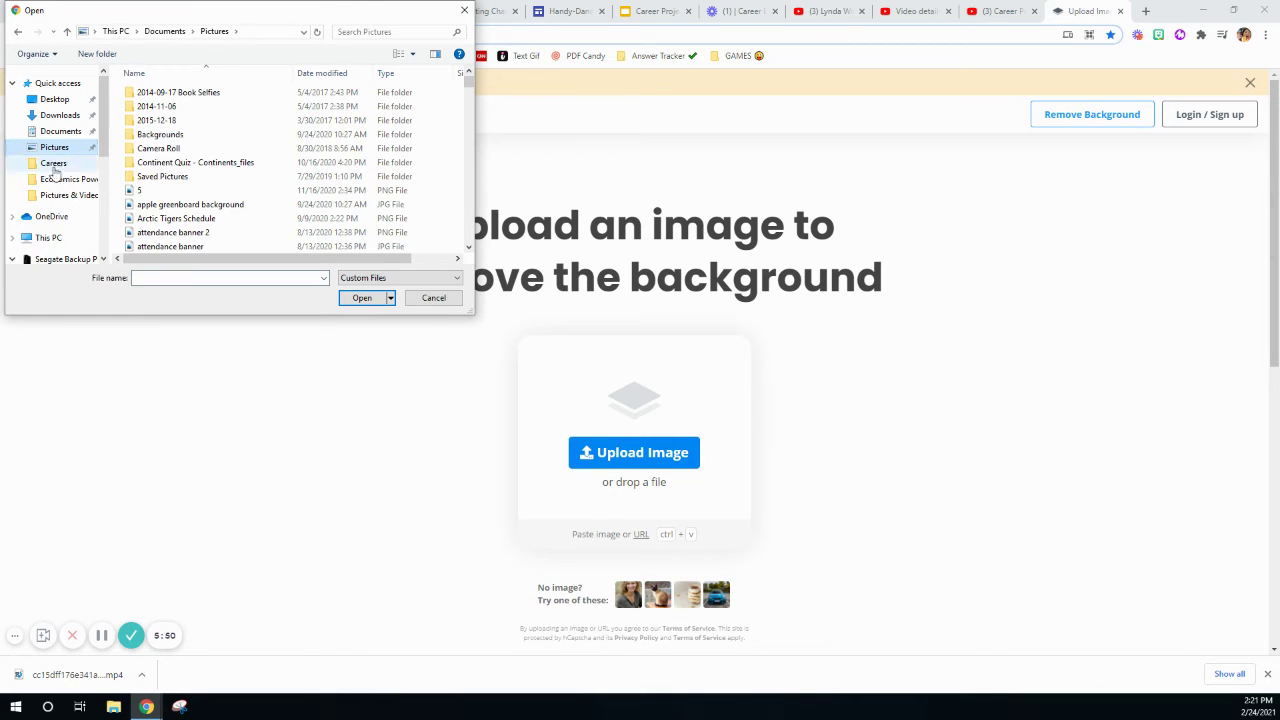
left_click(464, 10)
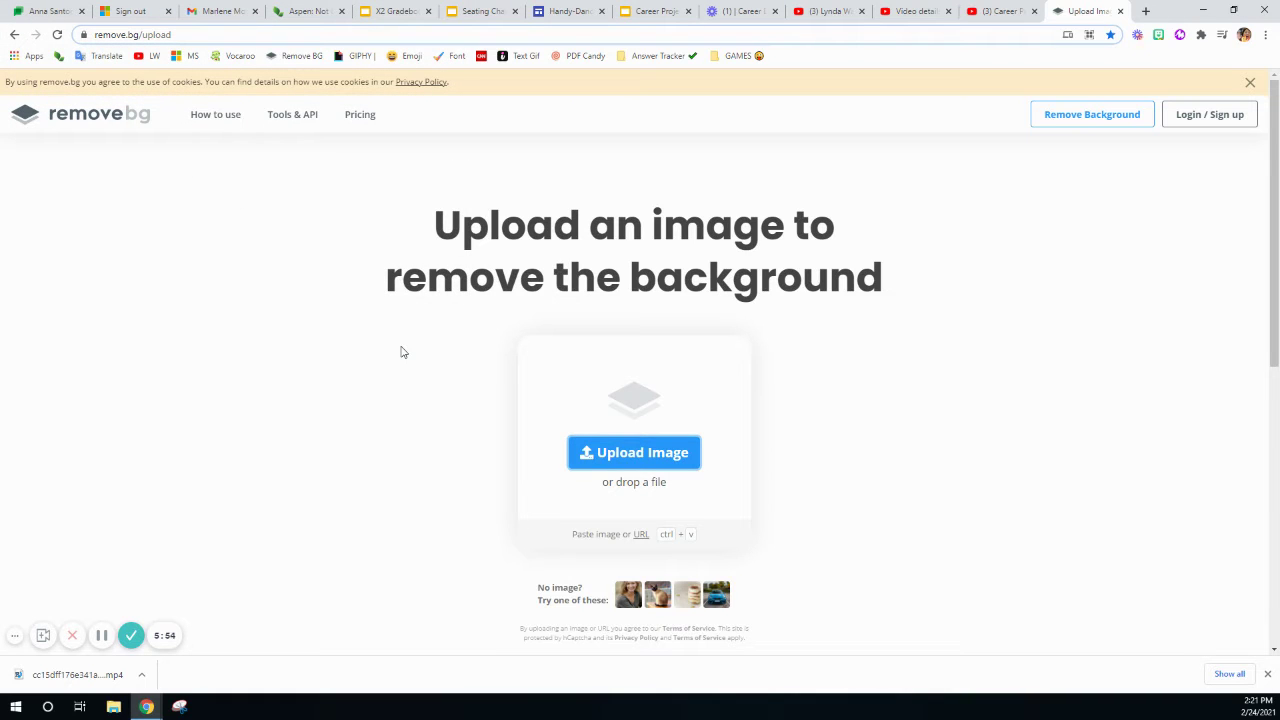
left_click(652, 11)
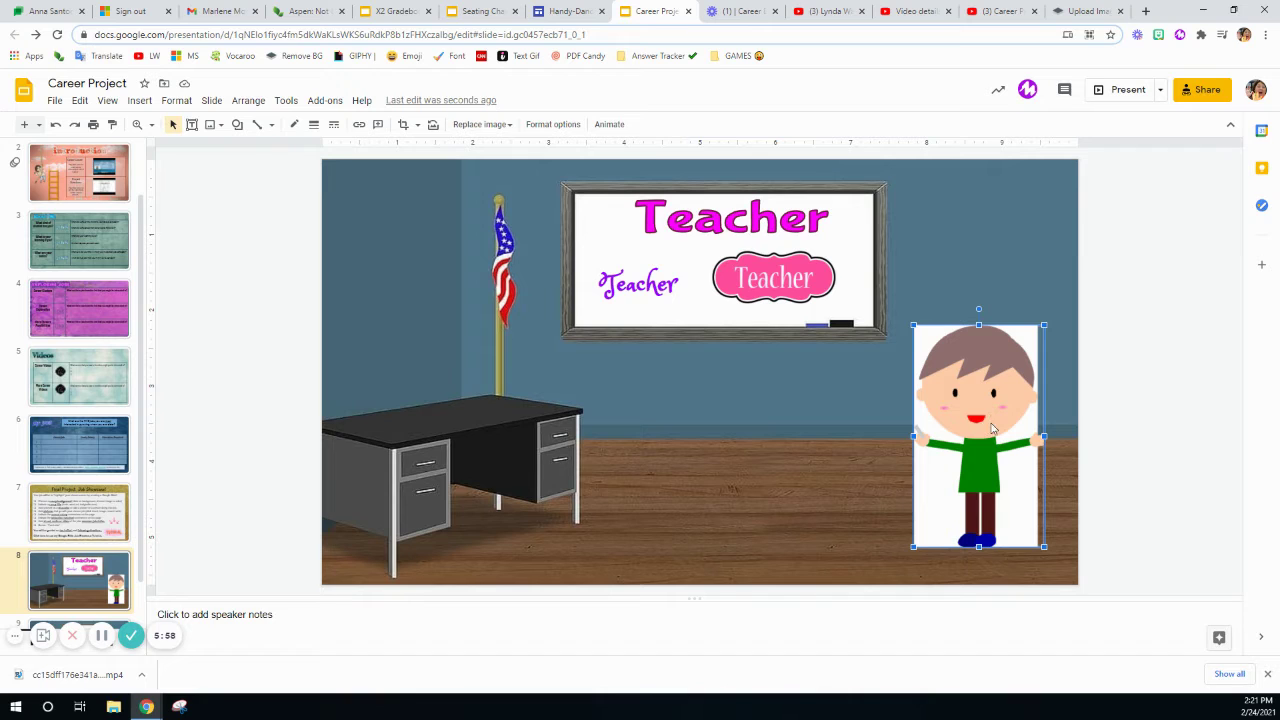
left_click(1100, 12)
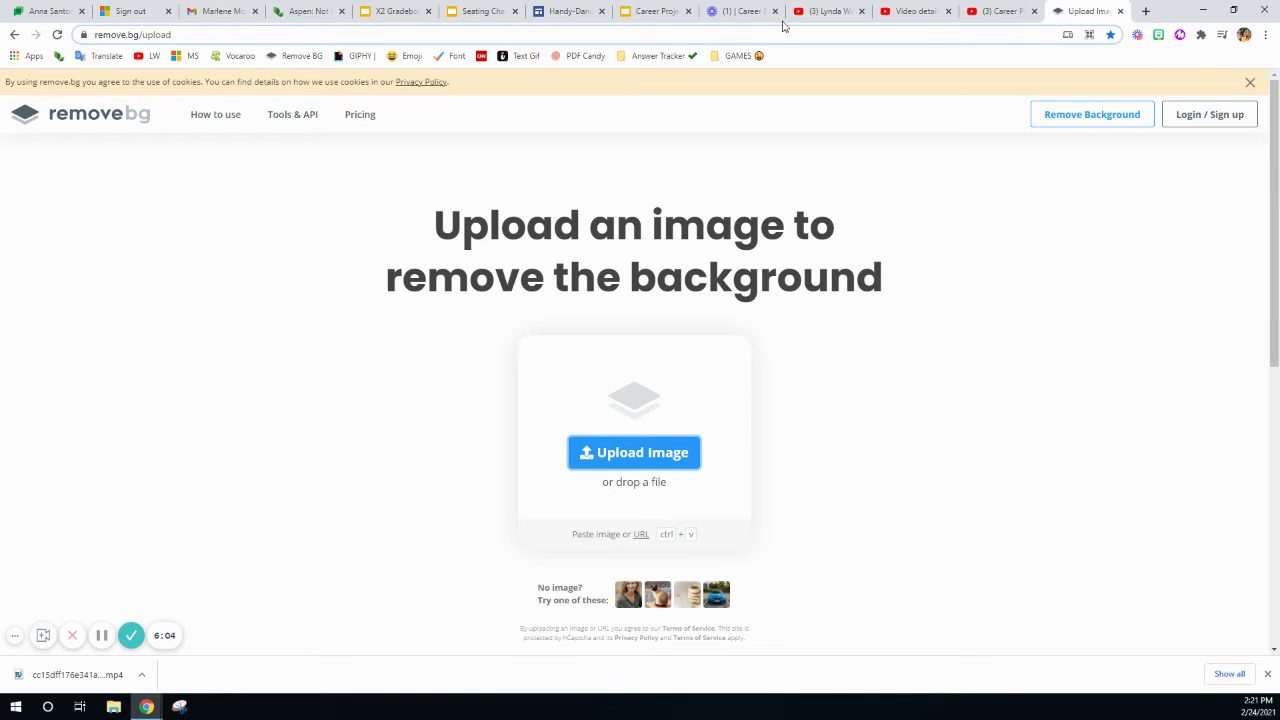
left_click(655, 12)
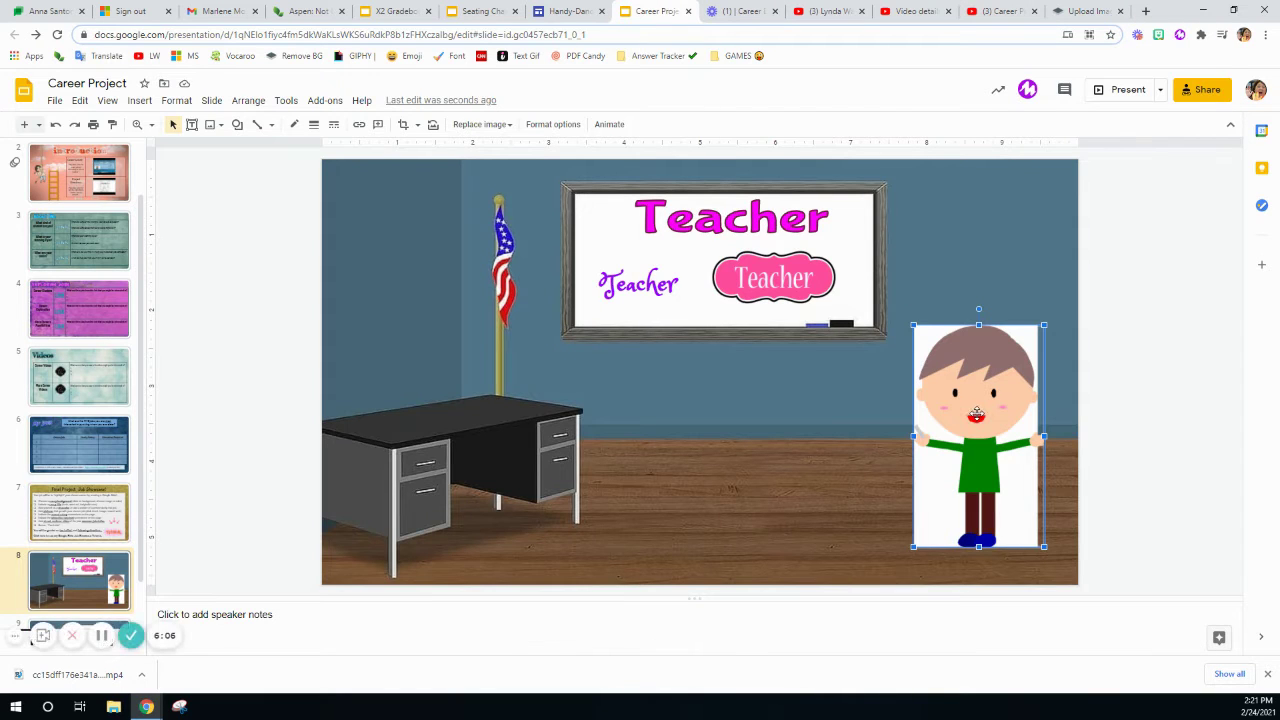
right_click(985, 427)
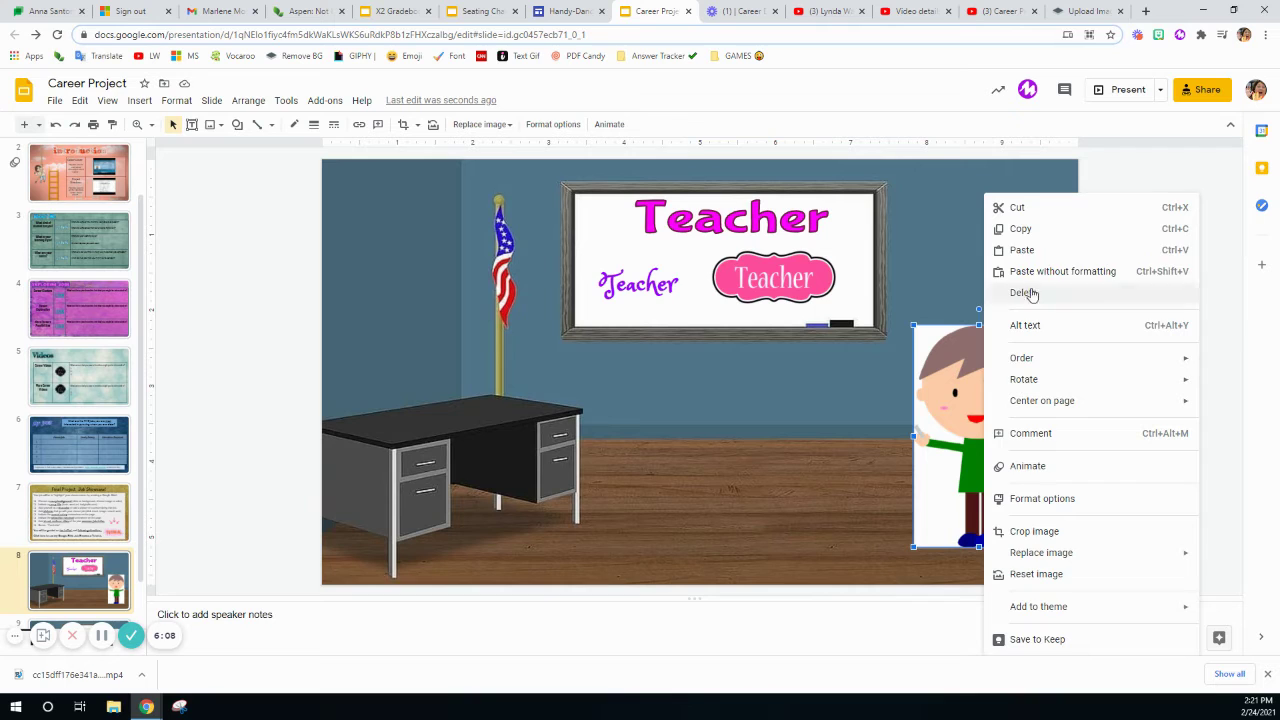
left_click(935, 443)
left_click(828, 458)
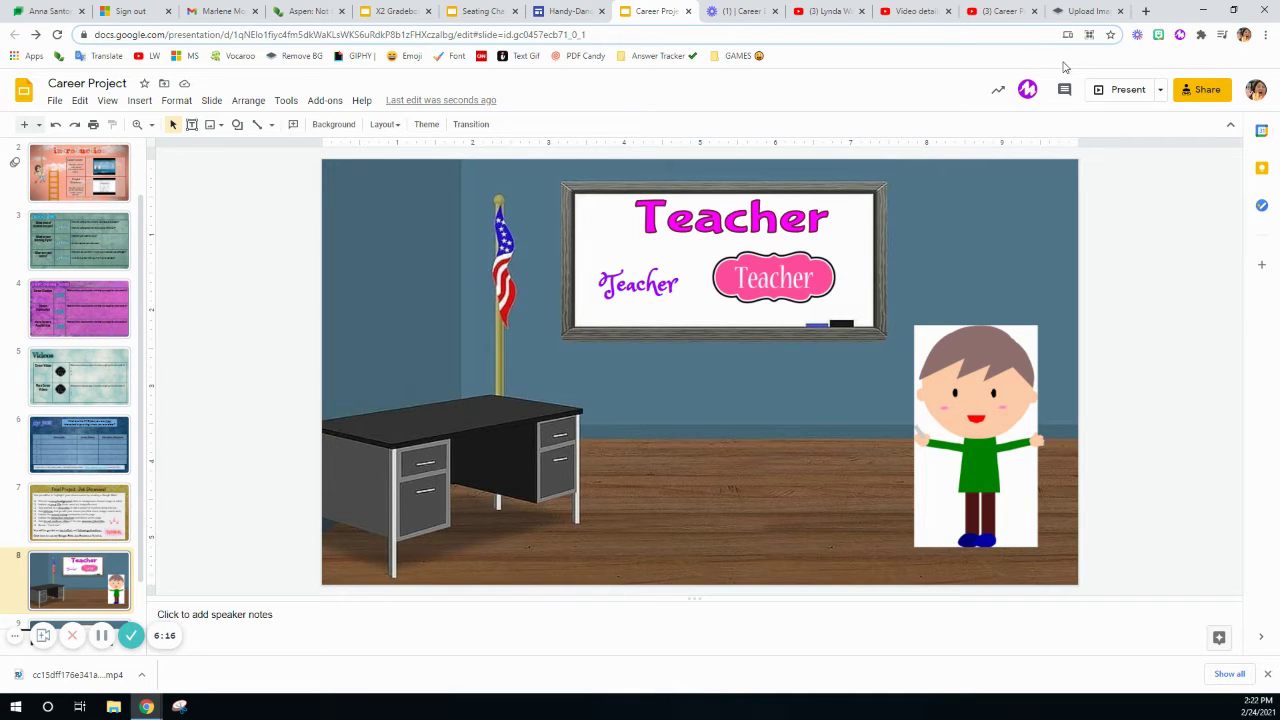
Search the web for 'google extensions' in a new tab and open the Chrome Web Store.
left_click(1147, 12)
type("google extensio")
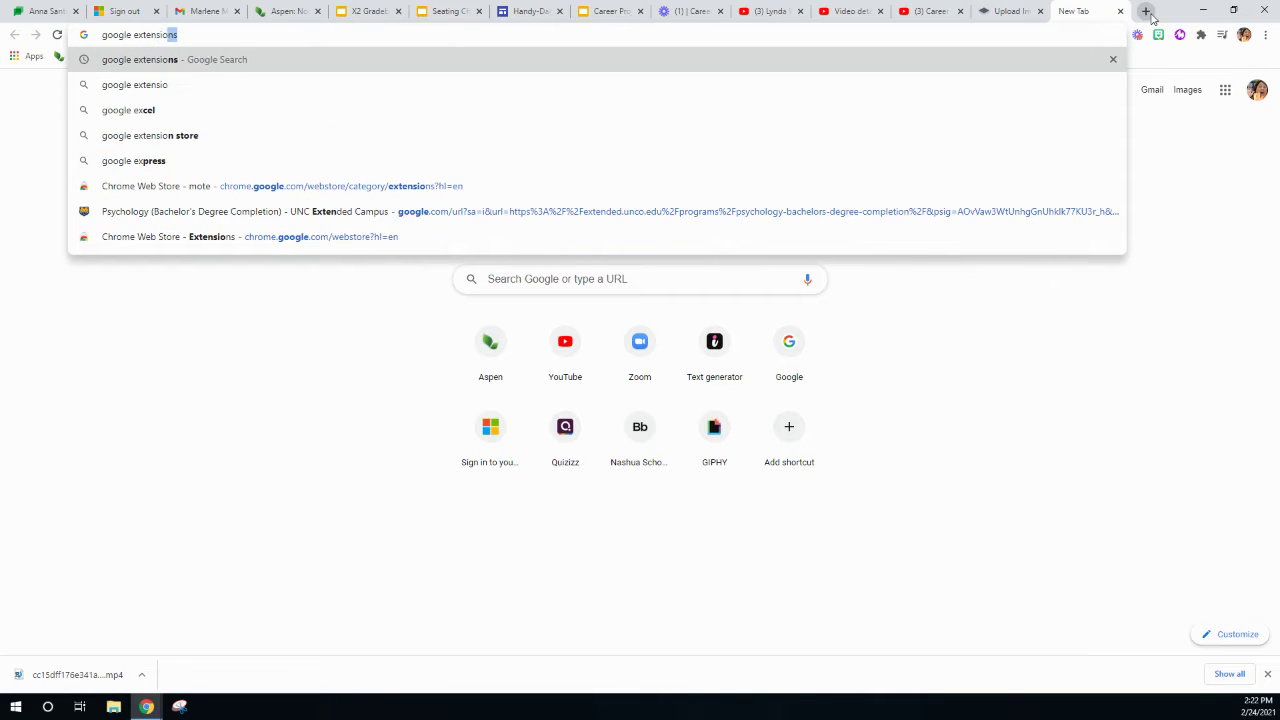
key("Return")
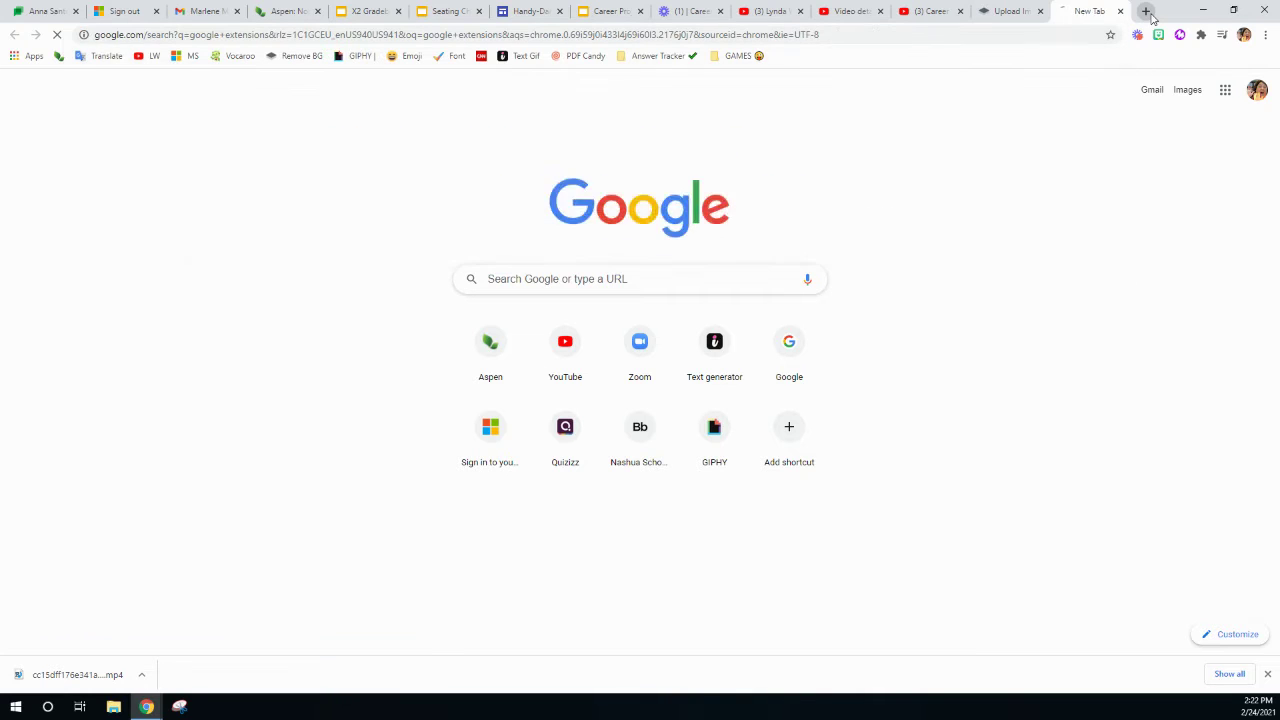
left_click(197, 250)
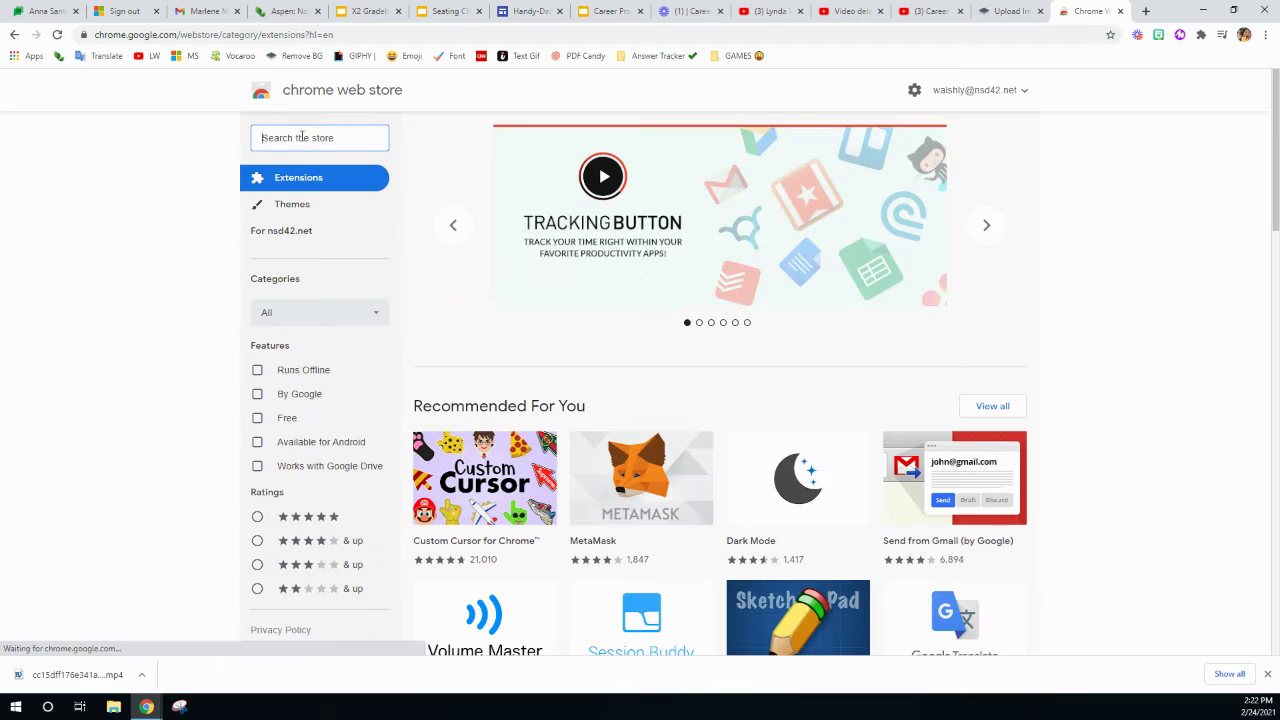
Search the store for 'bitmoji', then go back three pages to the new tab page.
type("bitmoji")
key("Return")
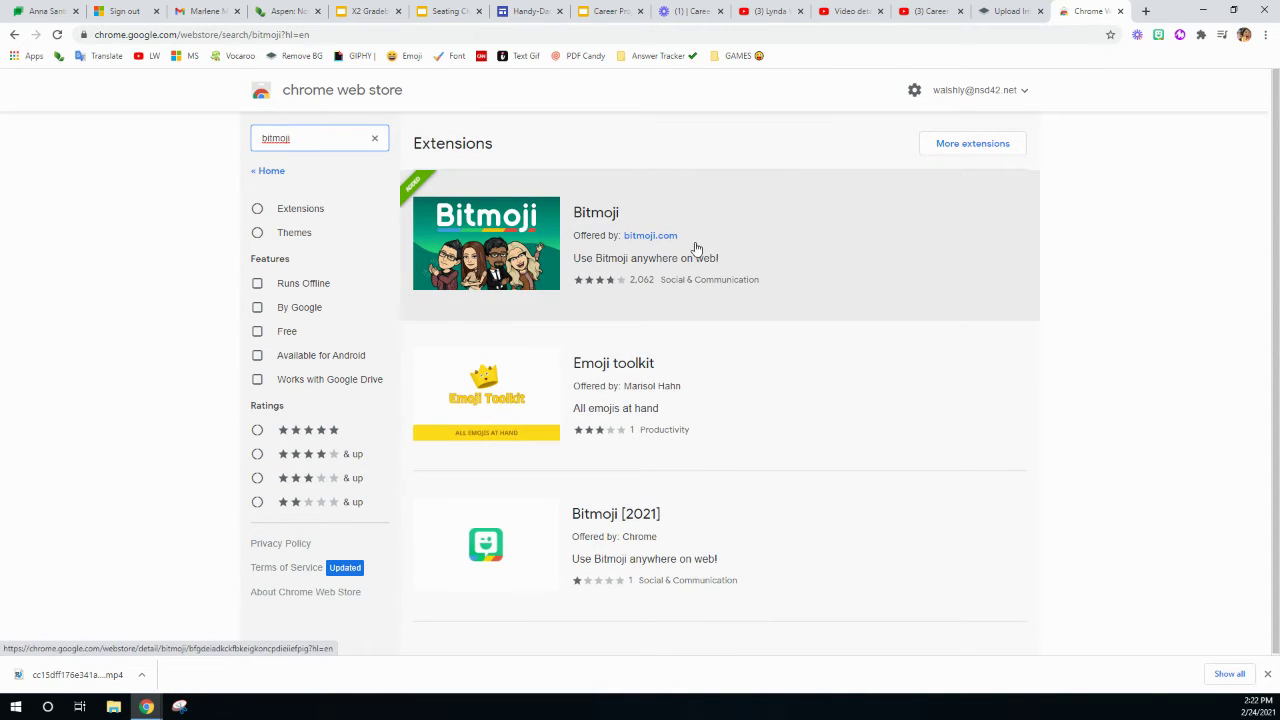
left_click(157, 177)
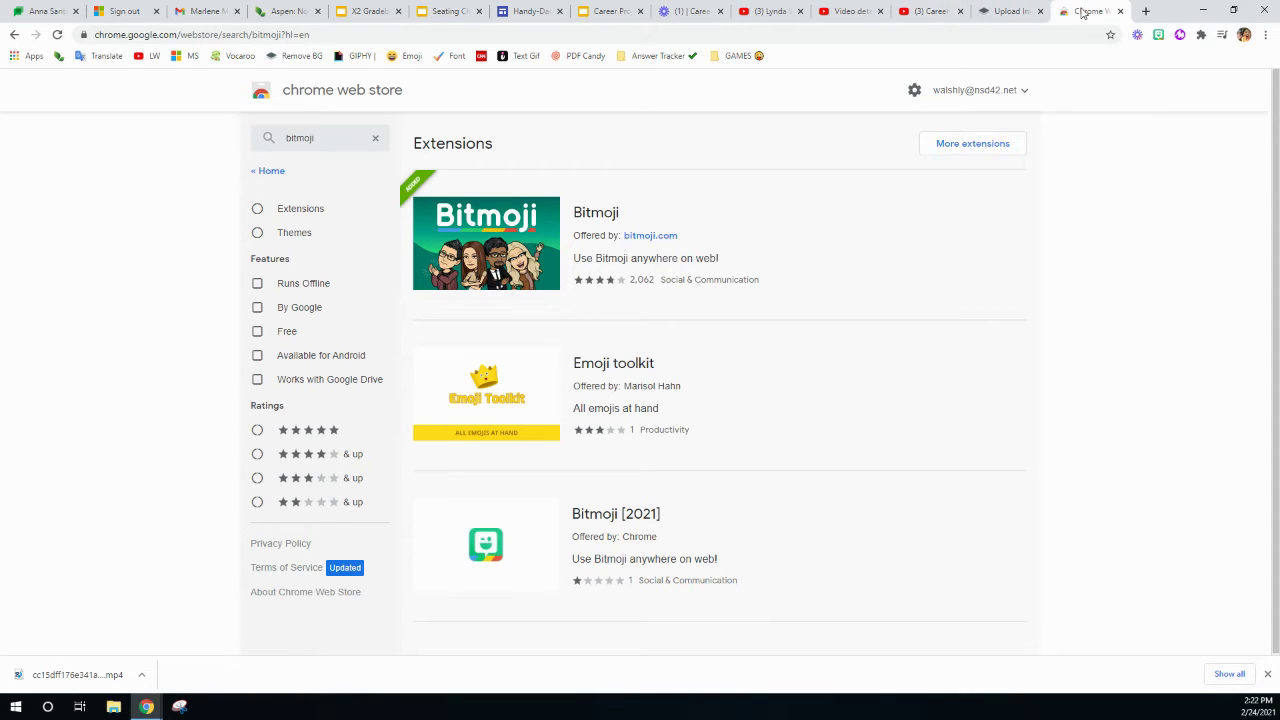
left_click(15, 35)
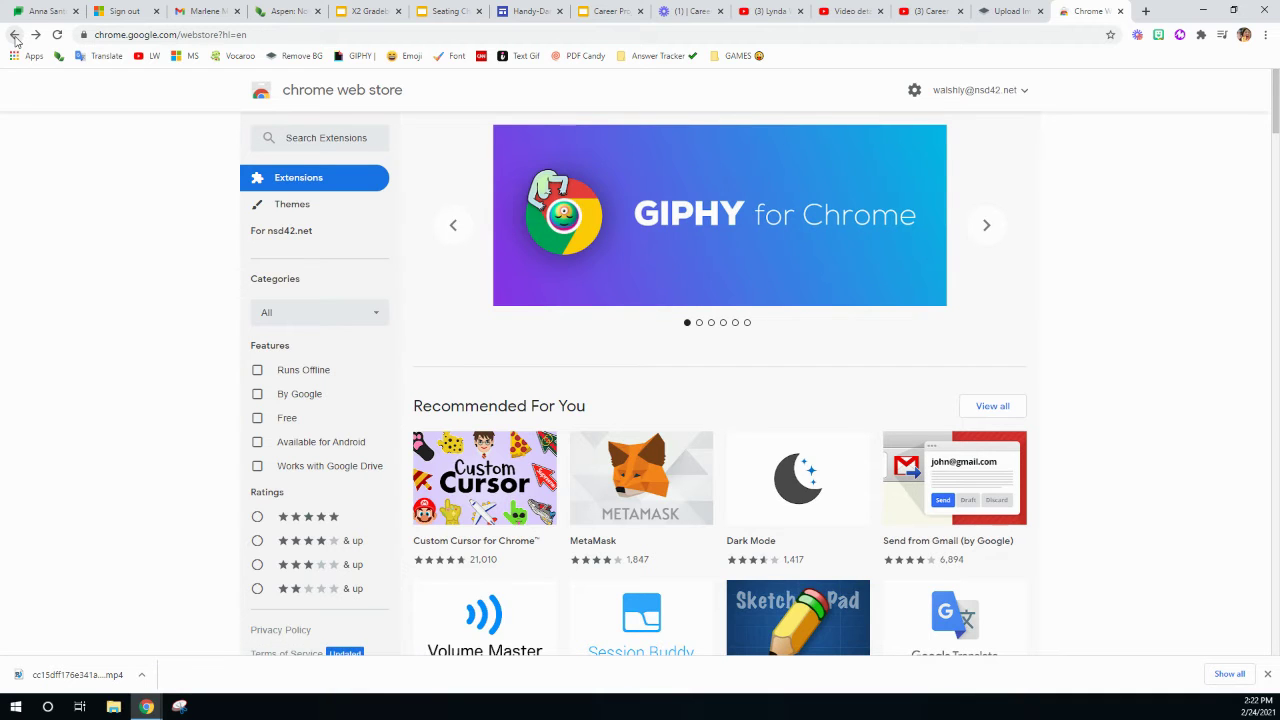
left_click(14, 35)
left_click(14, 35)
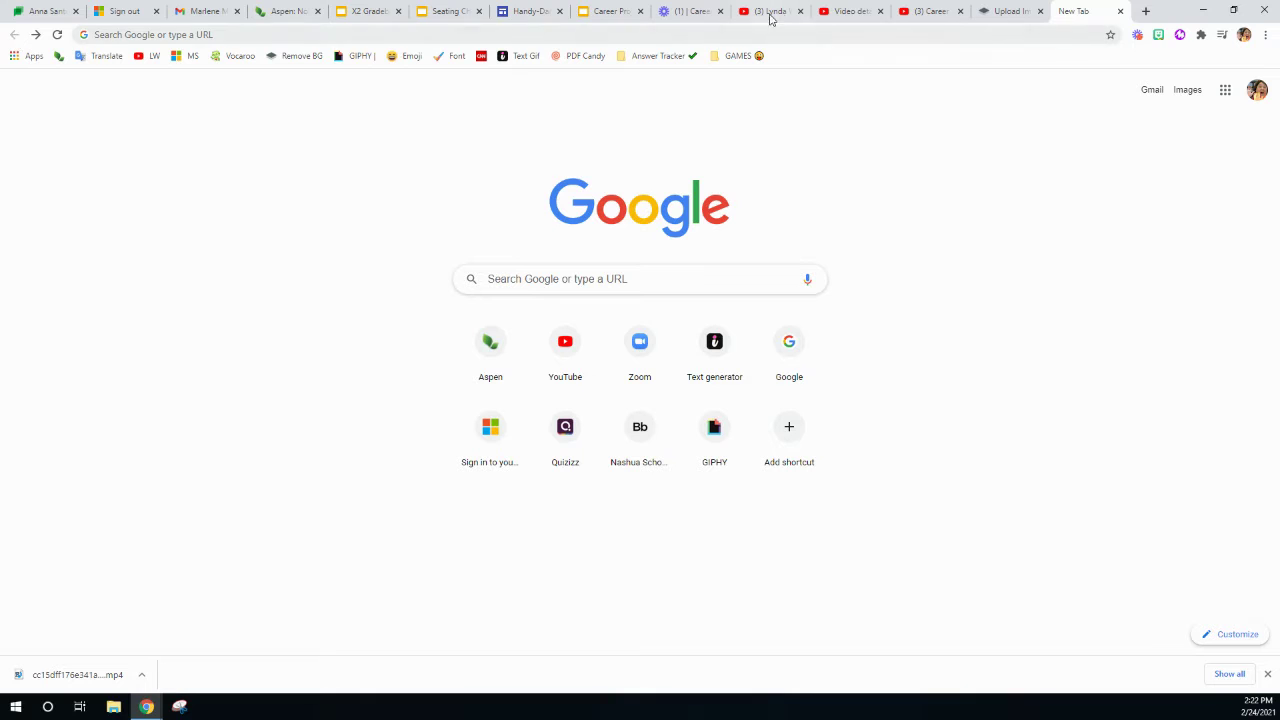
Copy the 'stand' Bitmoji sticker and paste it onto the Career Project slide.
left_click(622, 16)
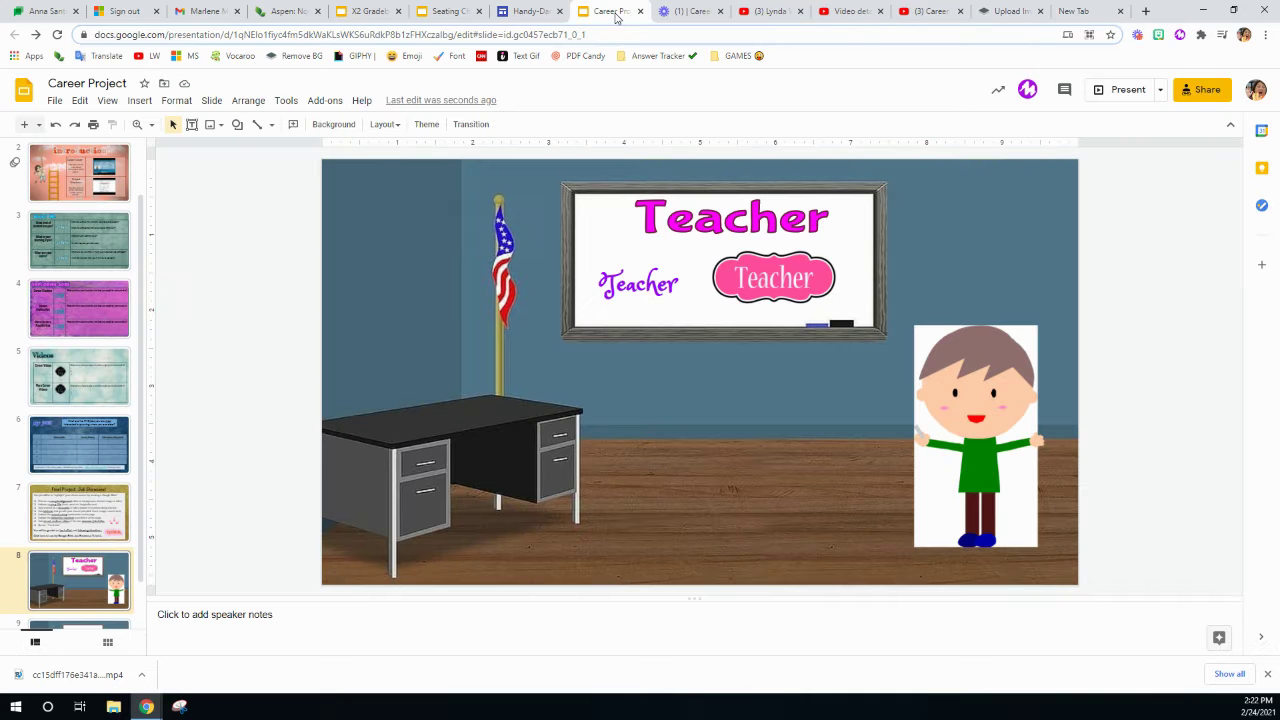
left_click(1158, 37)
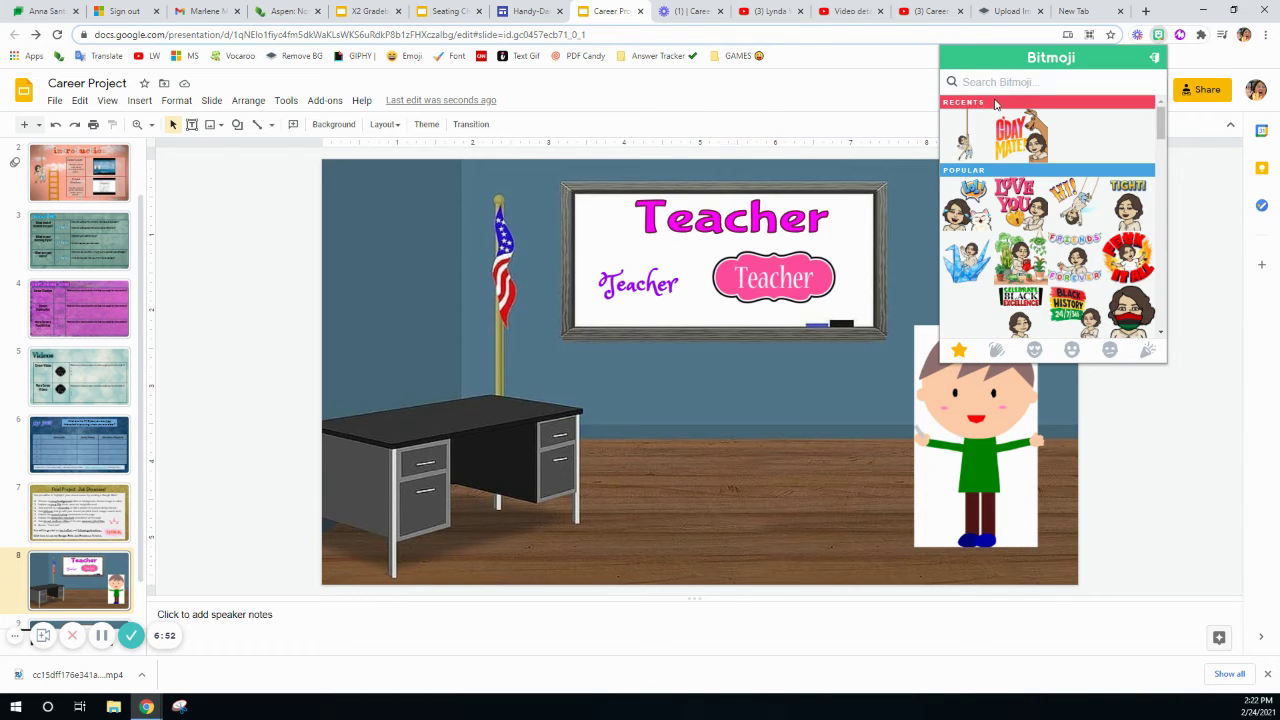
left_click(989, 88)
type("stand")
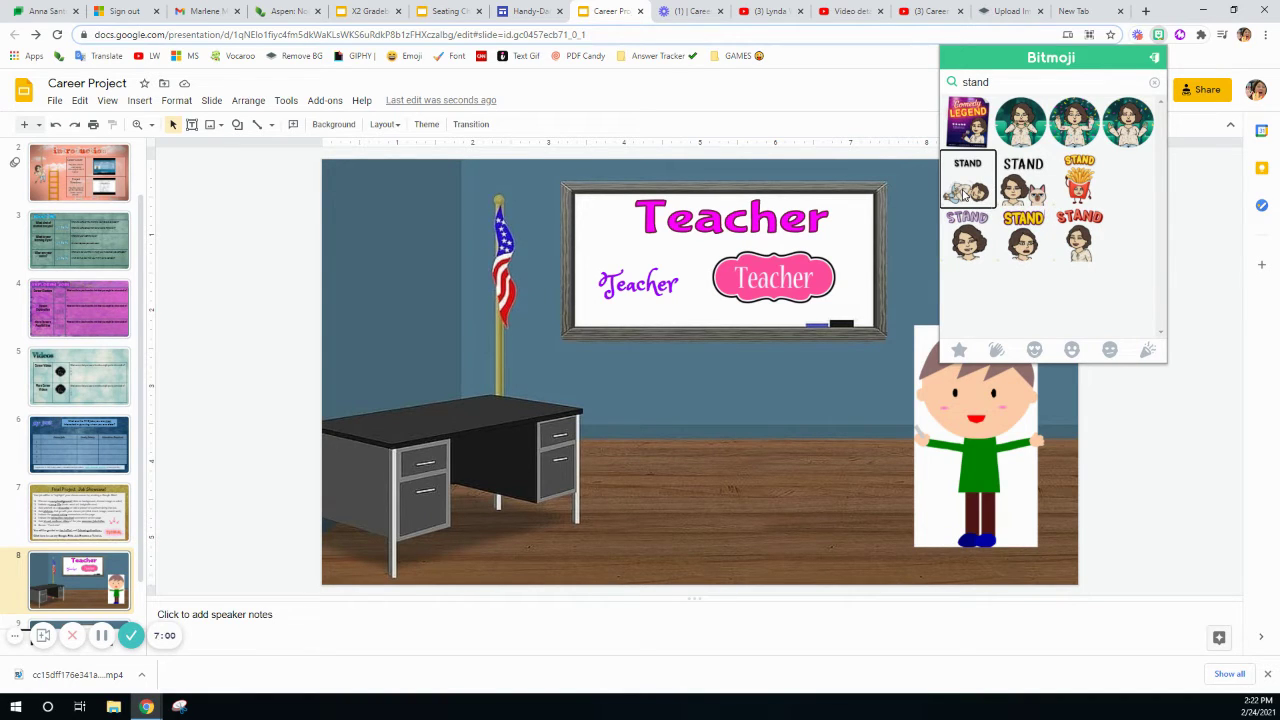
right_click(964, 192)
left_click(985, 220)
left_click(628, 373)
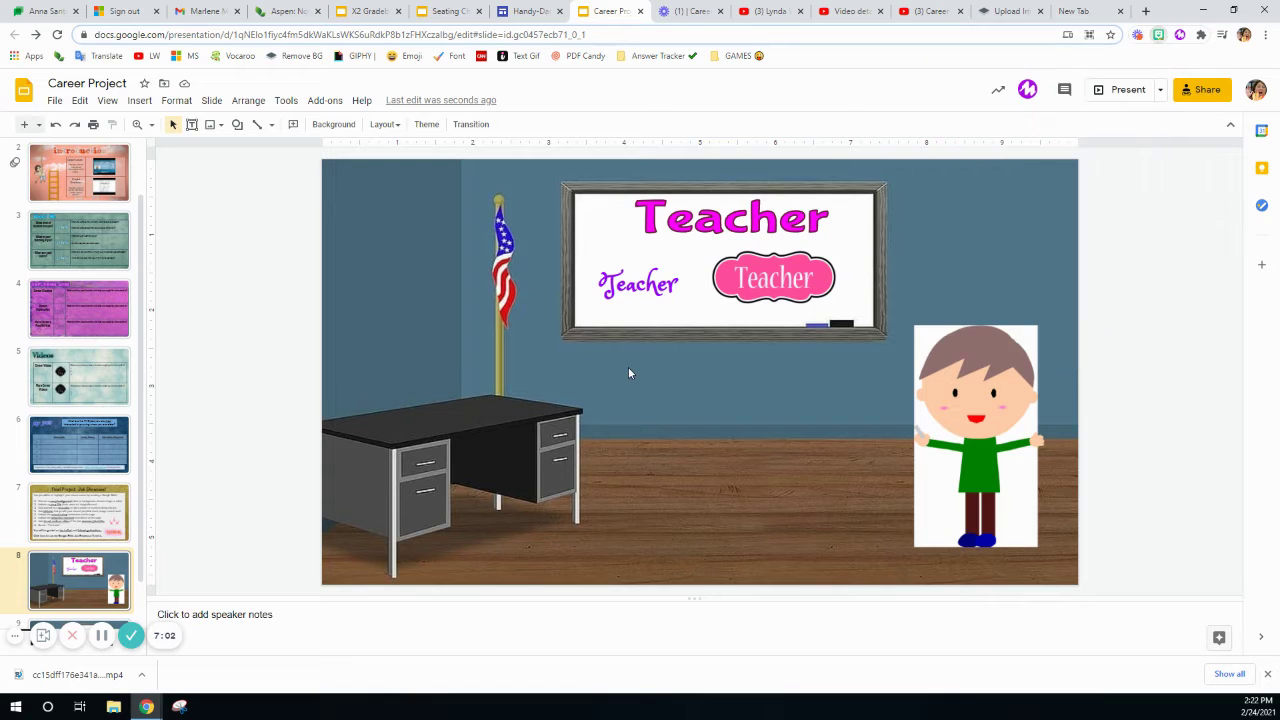
right_click(628, 373)
left_click(655, 131)
Move the Bitmoji under the whiteboard and crop its STAND caption off the top.
left_click_drag(494, 442, 734, 430)
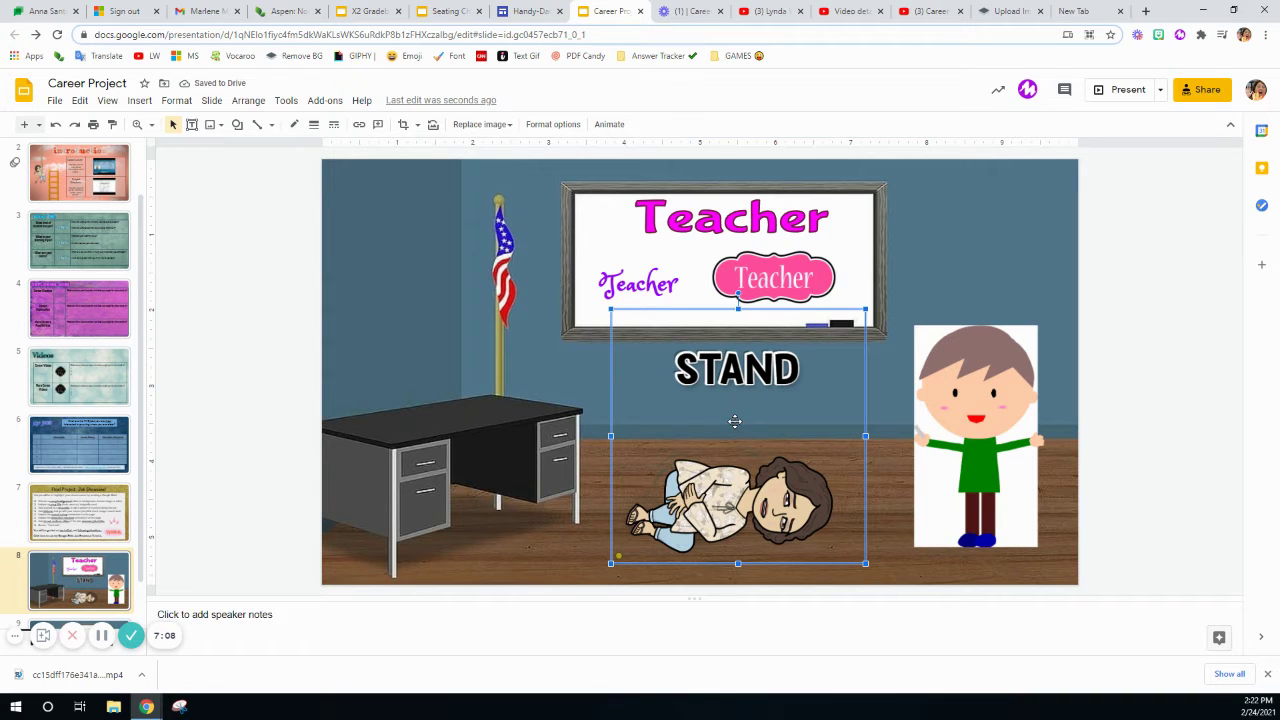
double_click(734, 421)
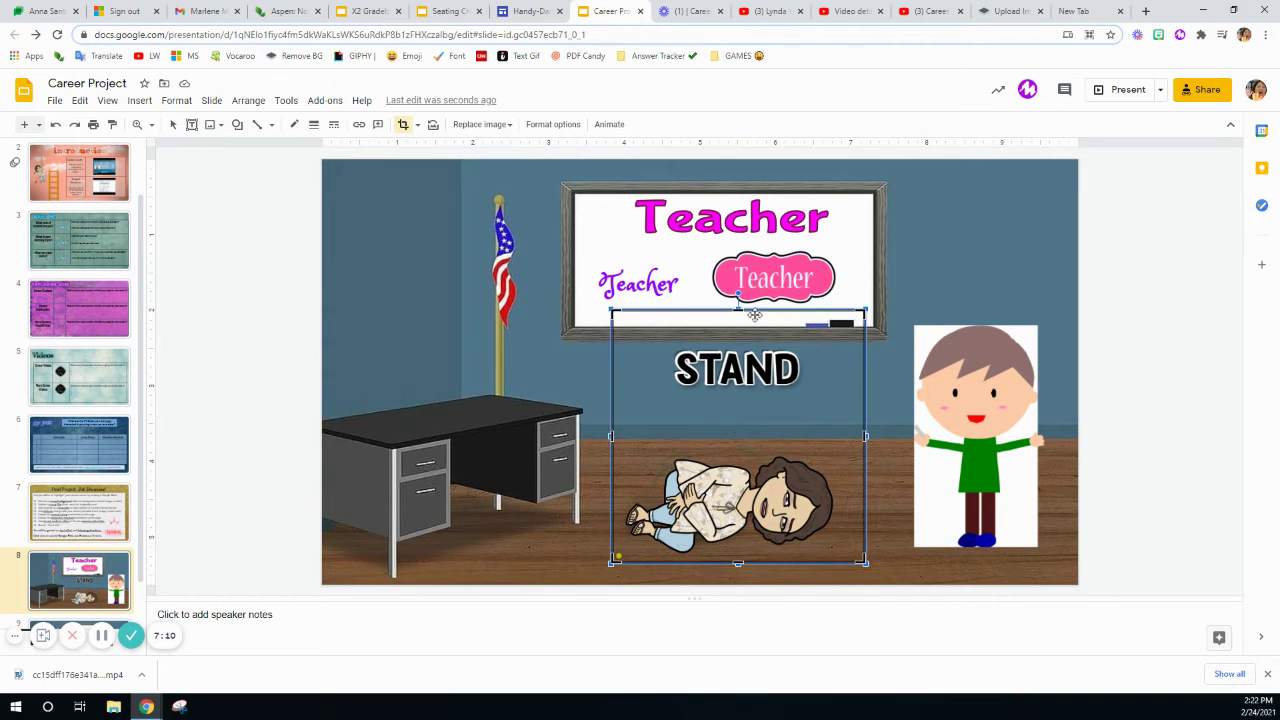
left_click_drag(738, 311, 738, 442)
left_click(950, 248)
left_click(1145, 335)
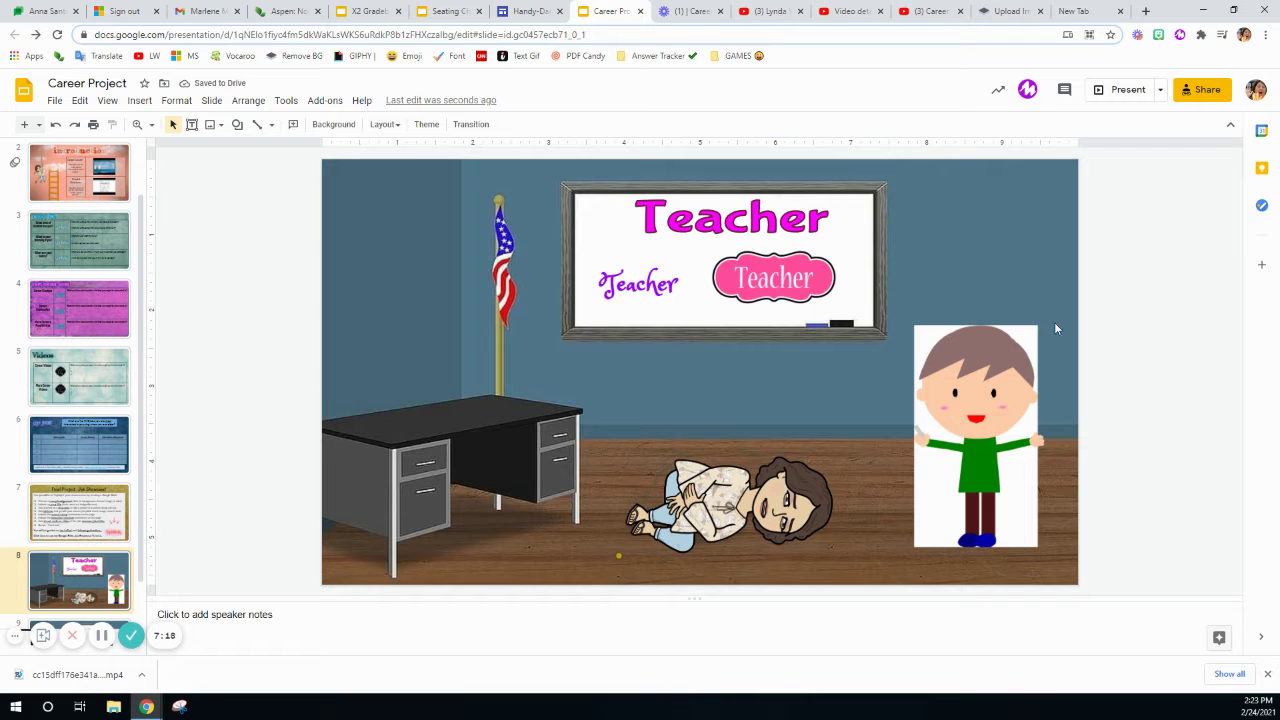
left_click(104, 516)
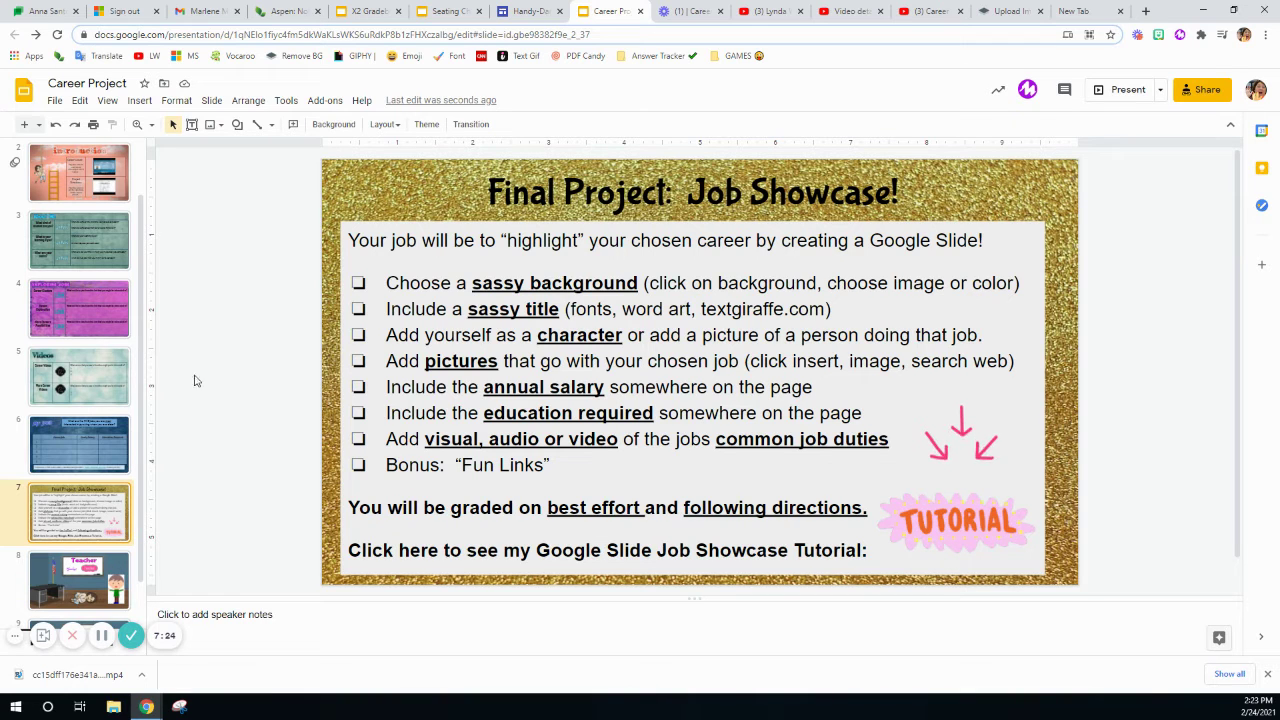
left_click(96, 568)
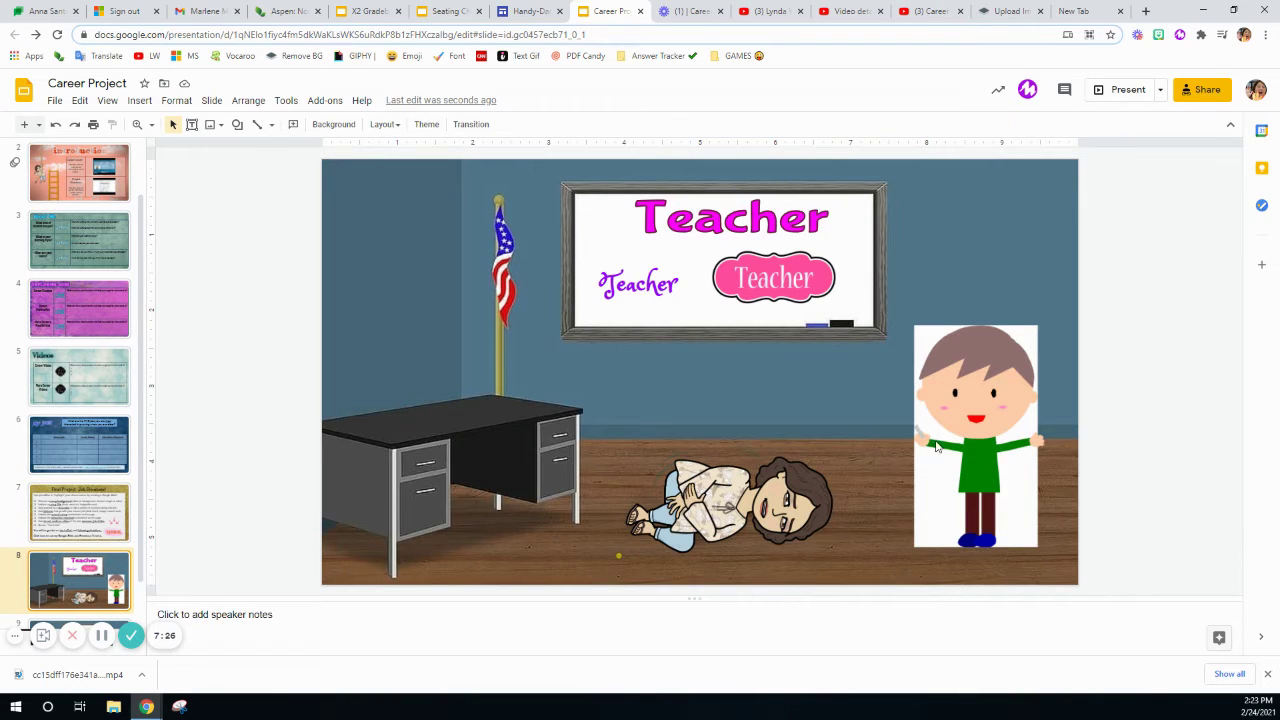
left_click_drag(937, 447, 464, 457)
left_click(224, 329)
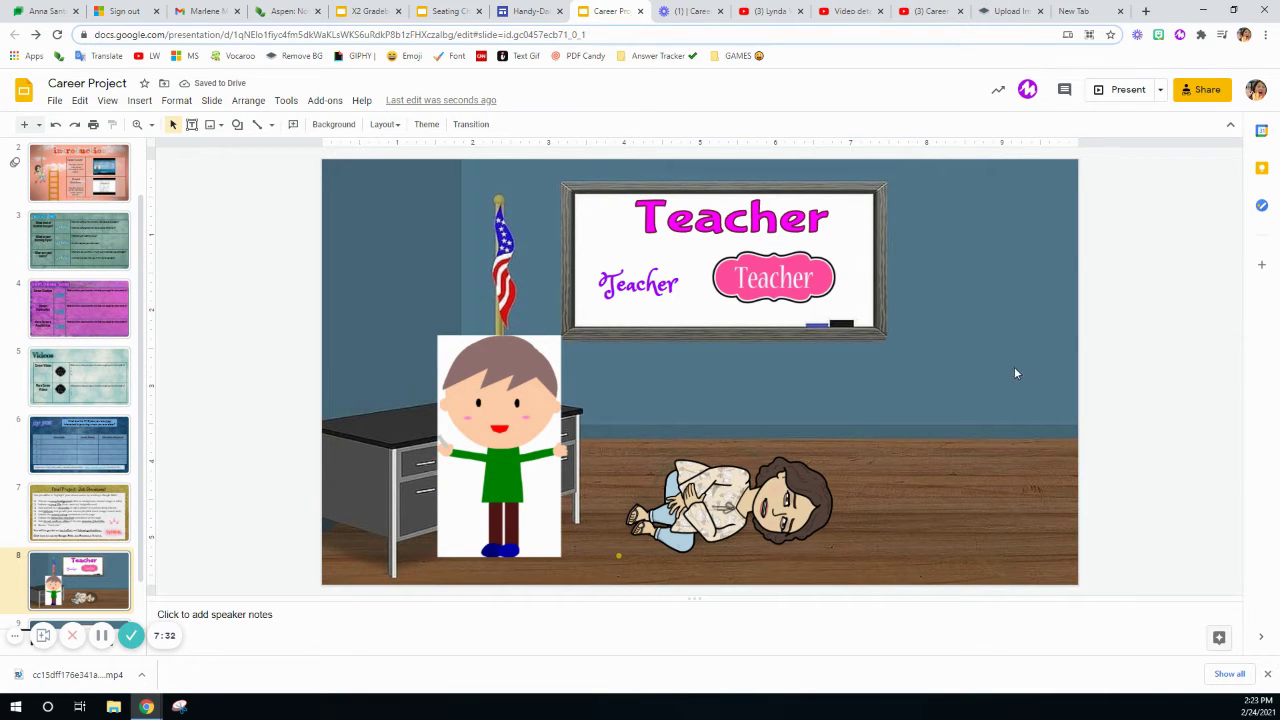
key("ctrl+z")
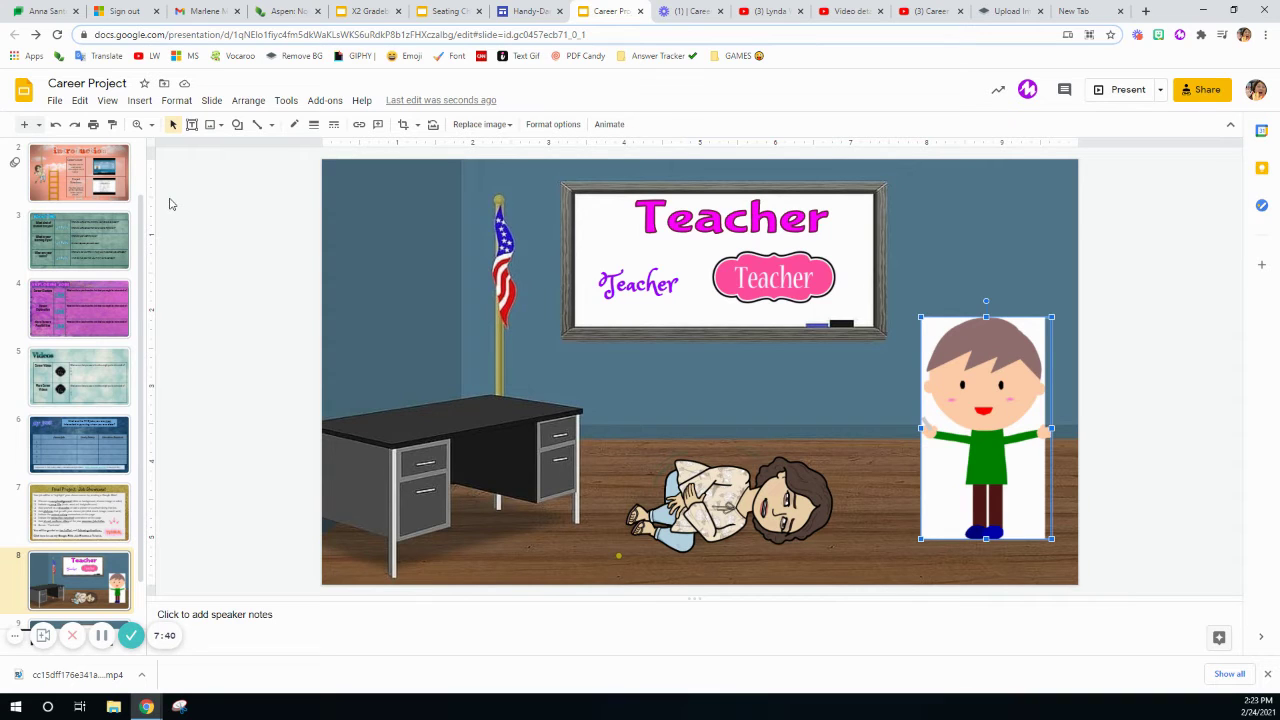
Run a web image search for 'book transparent' from the Insert menu.
left_click(137, 102)
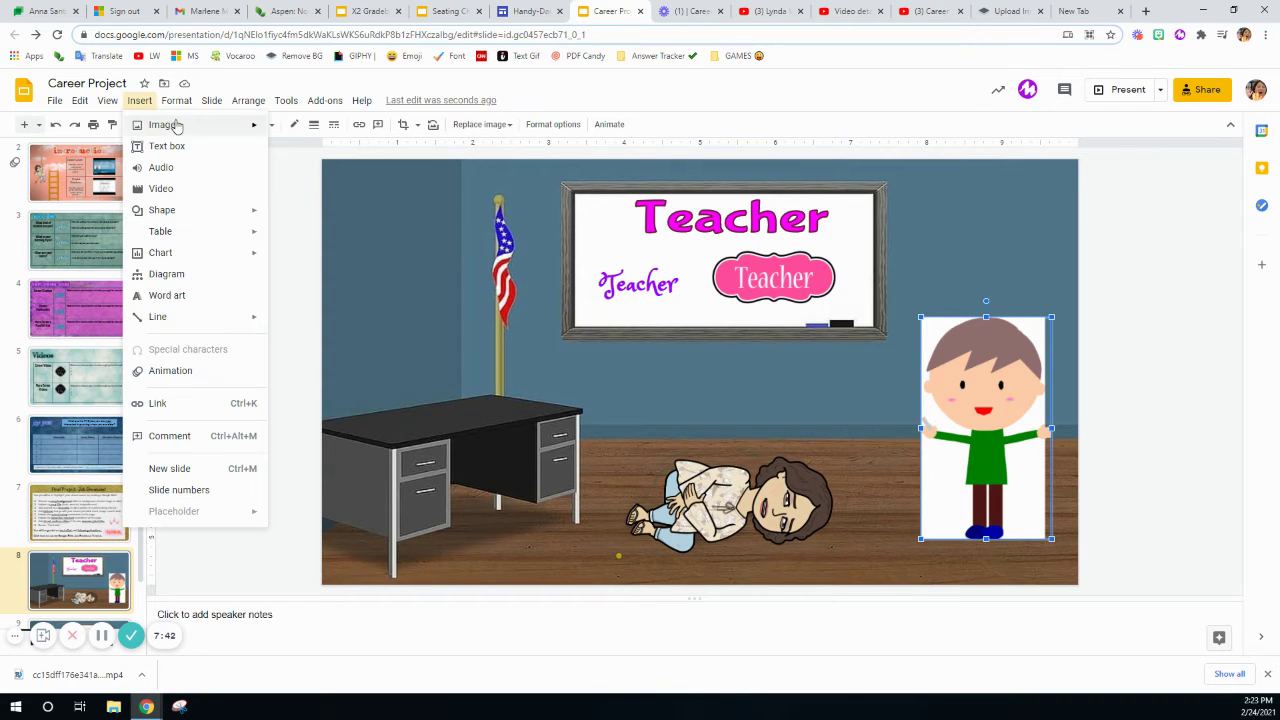
mouse_move(200, 128)
left_click(305, 151)
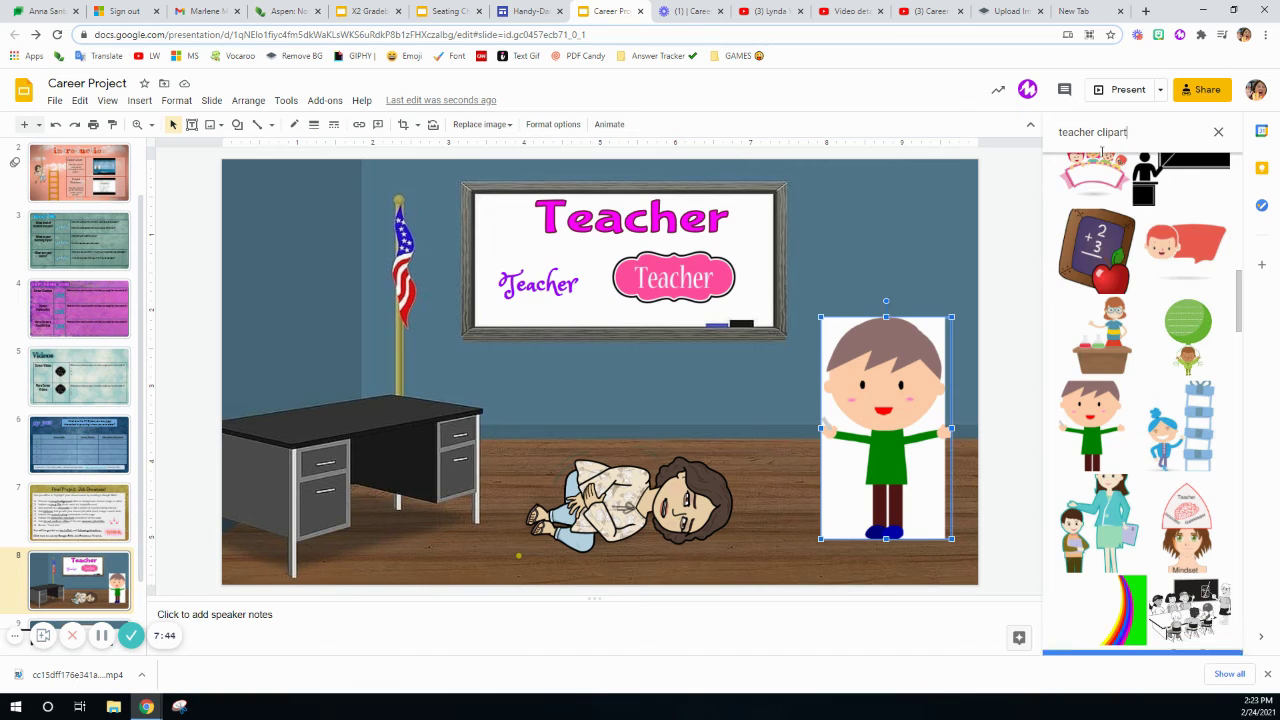
left_click(1108, 132)
triple_click(1107, 132)
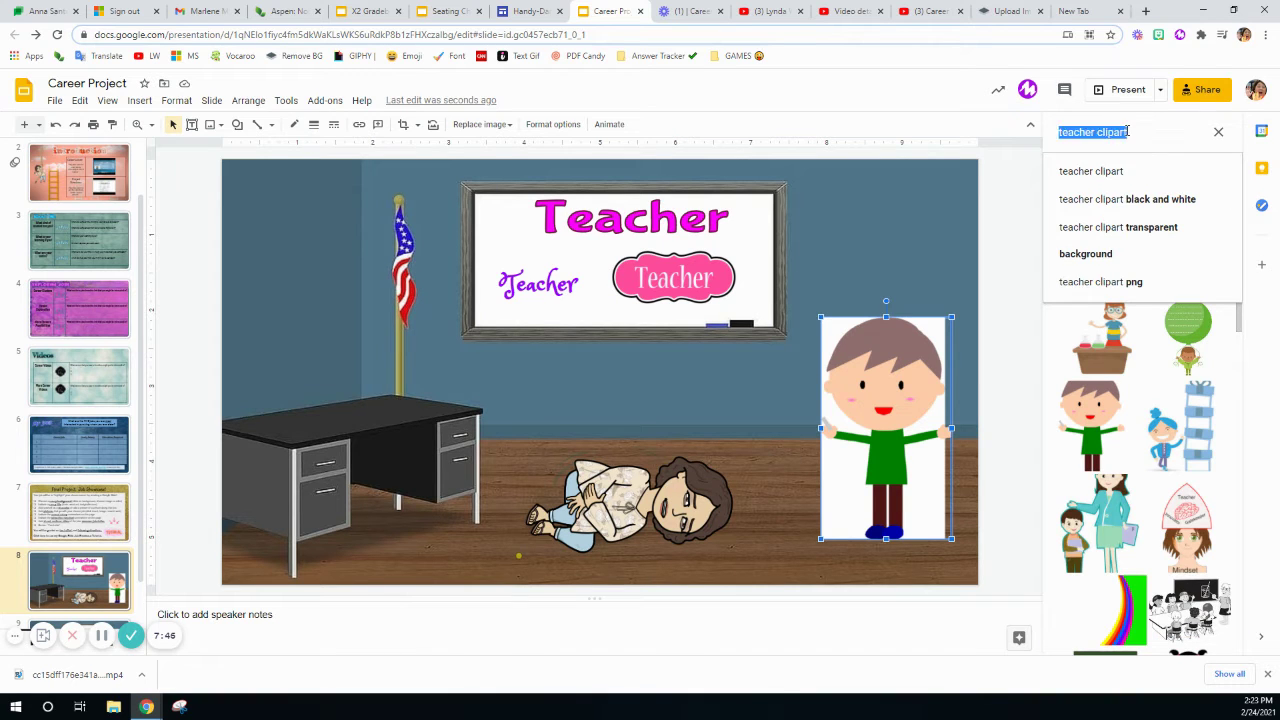
type("book transparent")
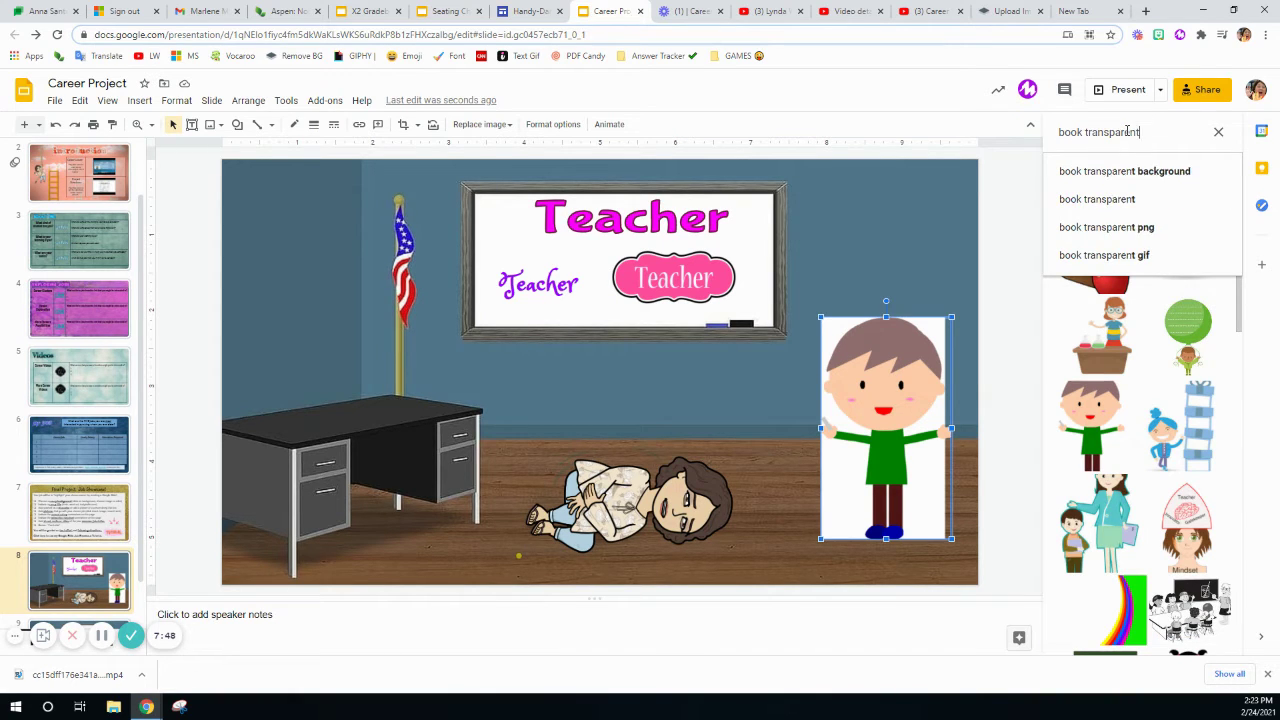
key("Return")
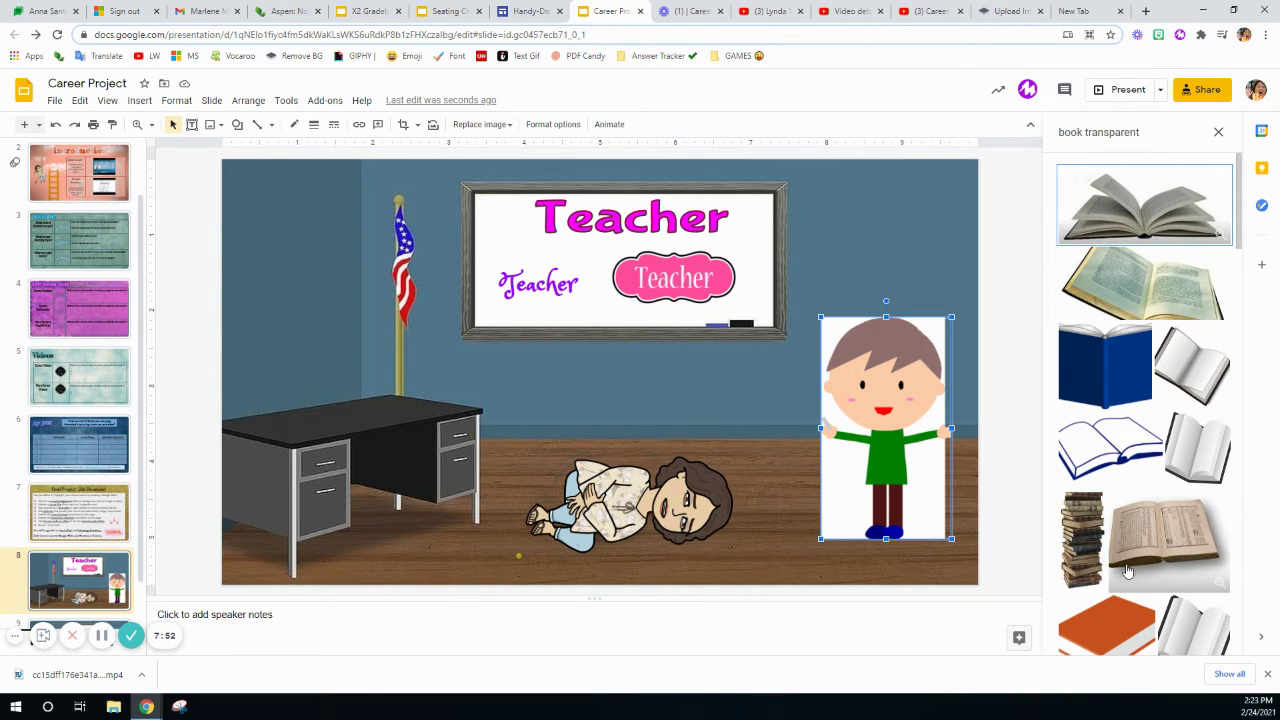
Insert the open-book image and shrink it to sit on the desk.
left_click(1194, 624)
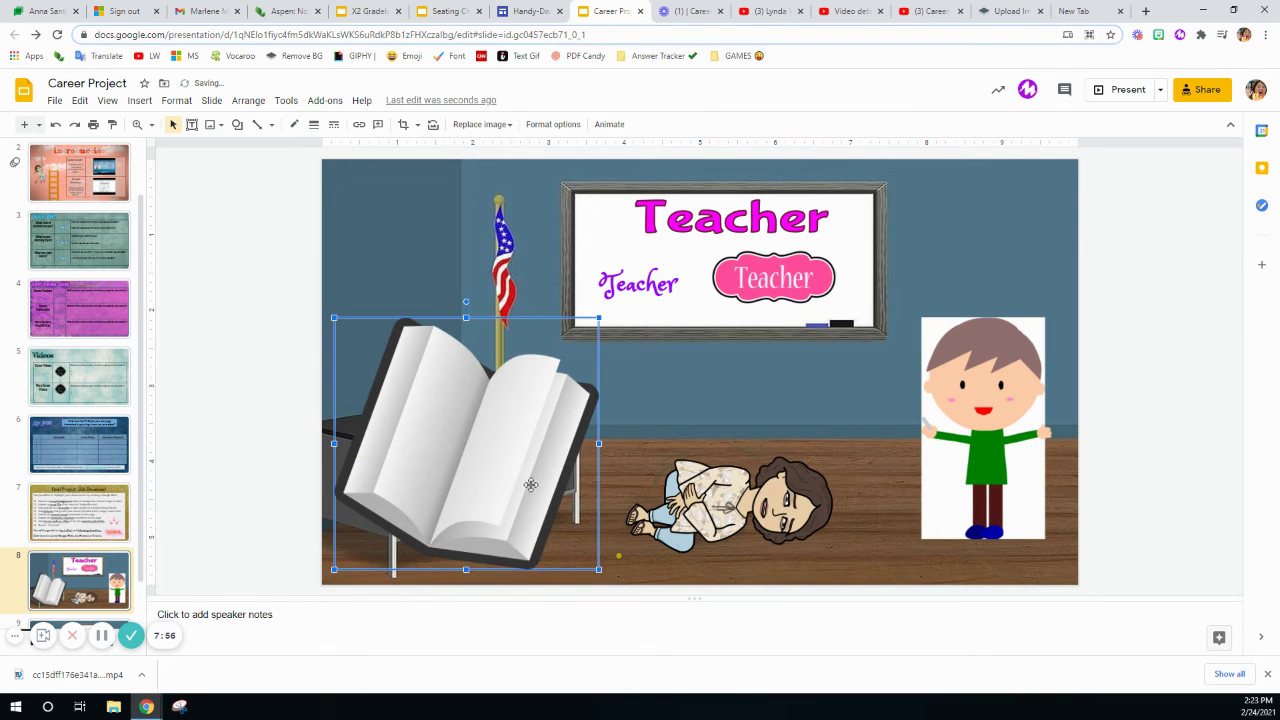
left_click_drag(598, 320, 401, 414)
left_click(270, 393)
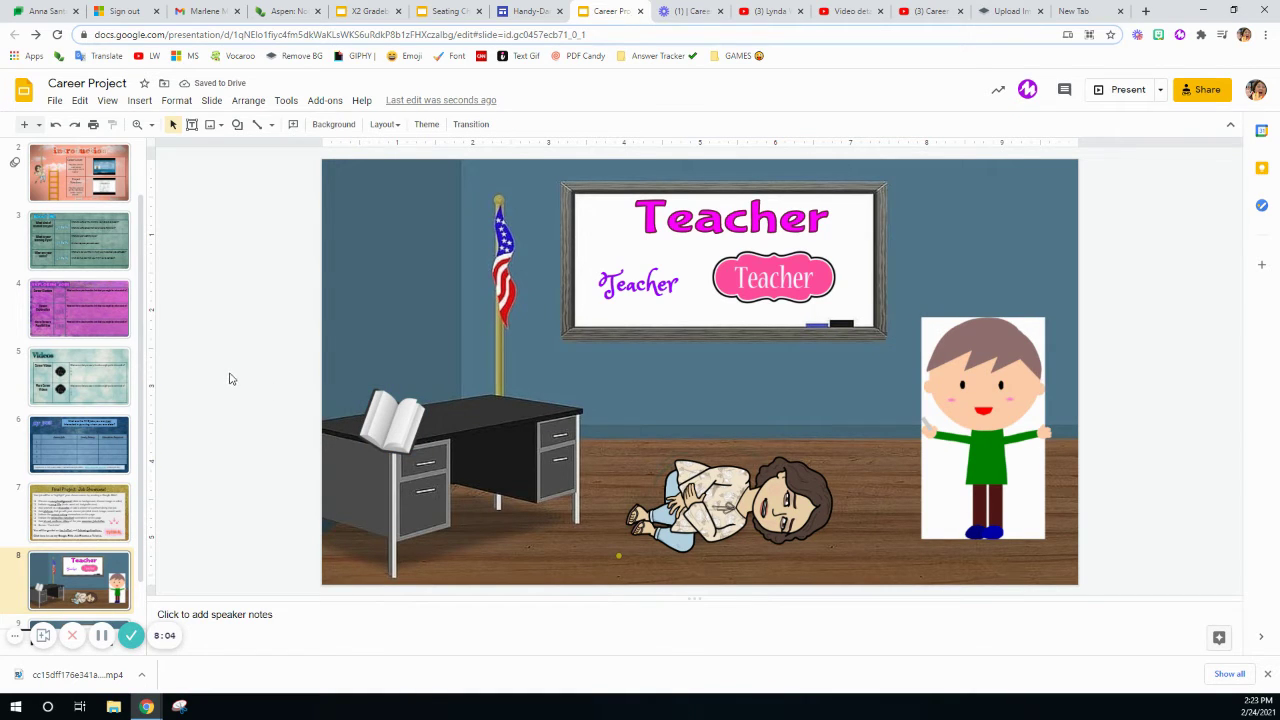
left_click(139, 101)
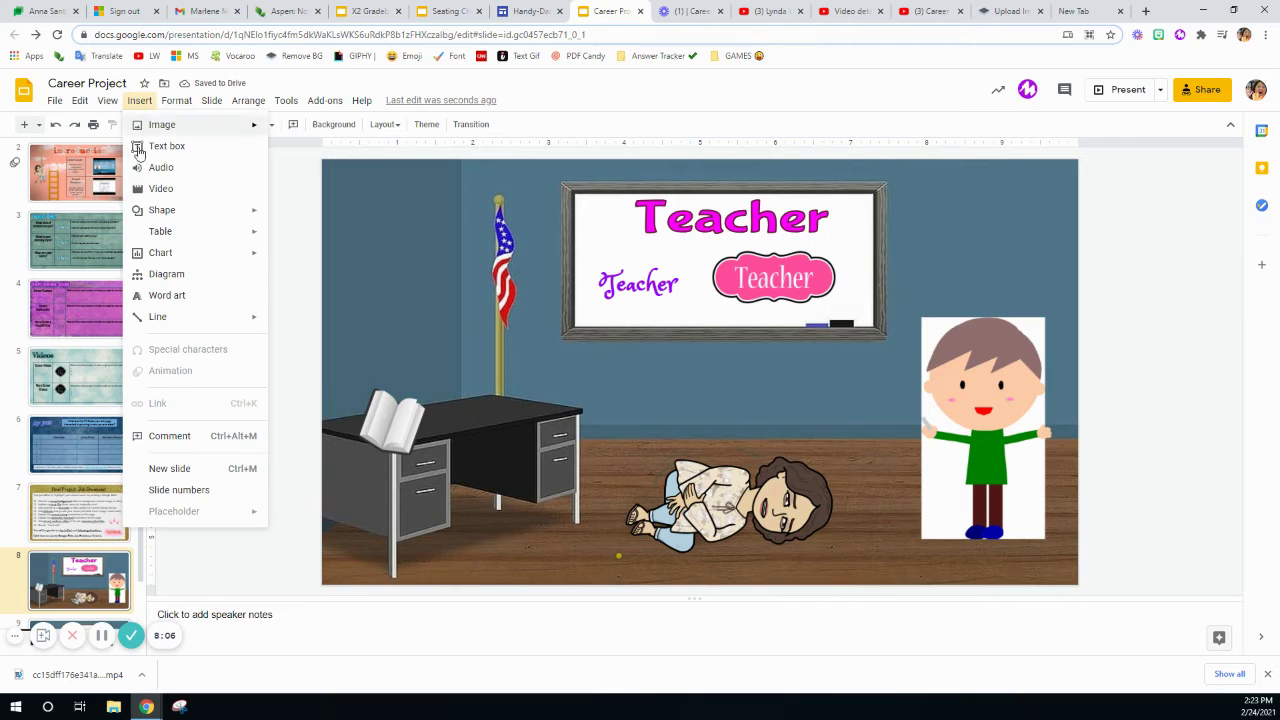
Insert a laptop from a 'laptop transparent' web image search, shrink it and place it on the desk.
mouse_move(221, 128)
left_click(305, 151)
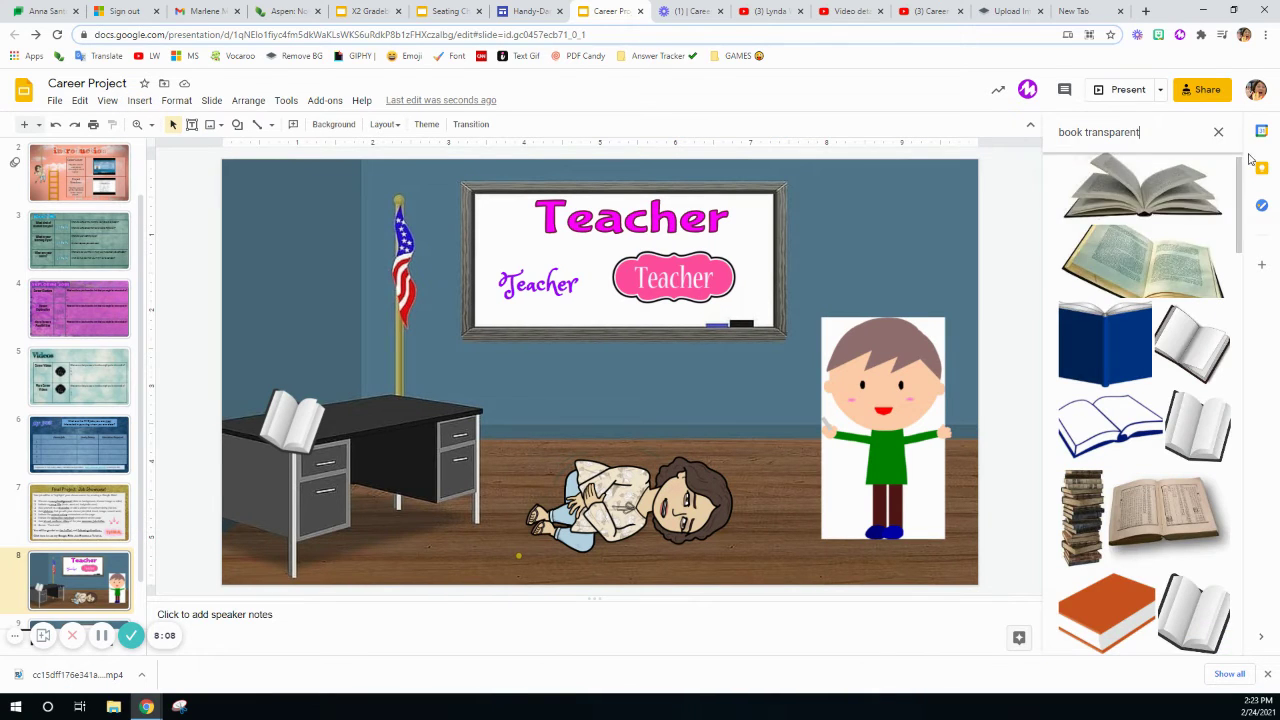
double_click(1092, 132)
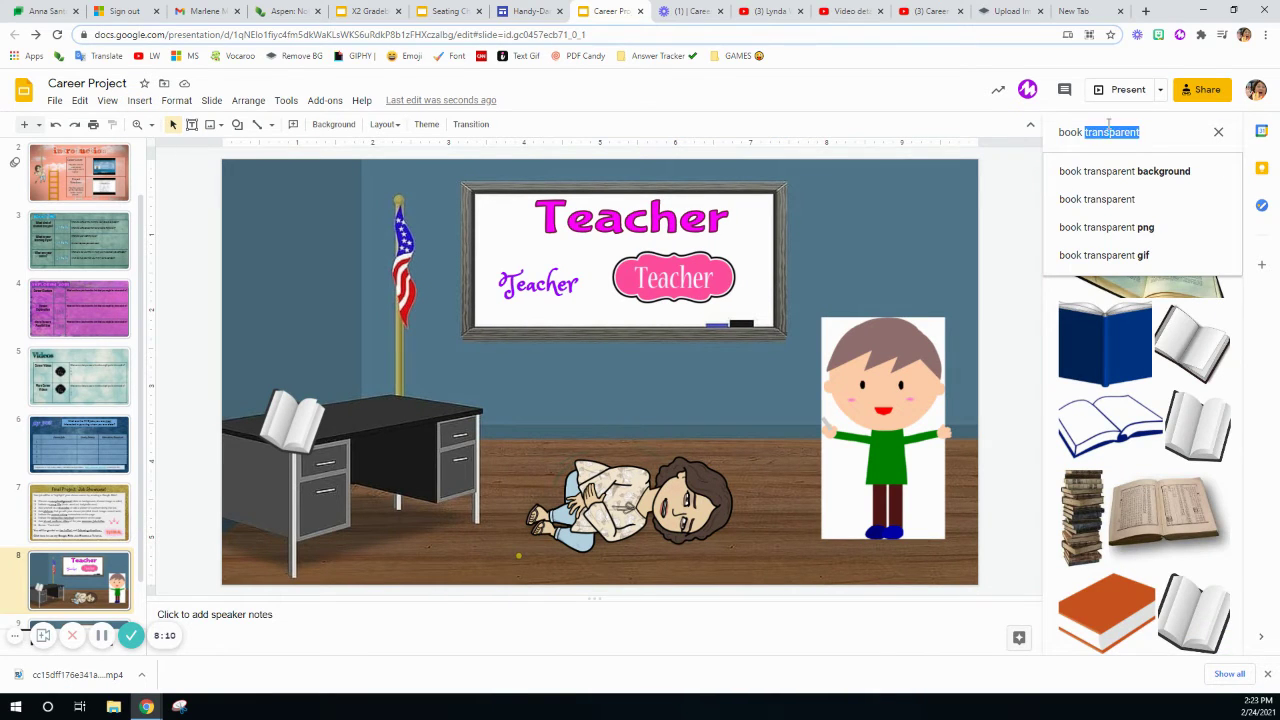
left_click(1108, 131)
type("laptop tran")
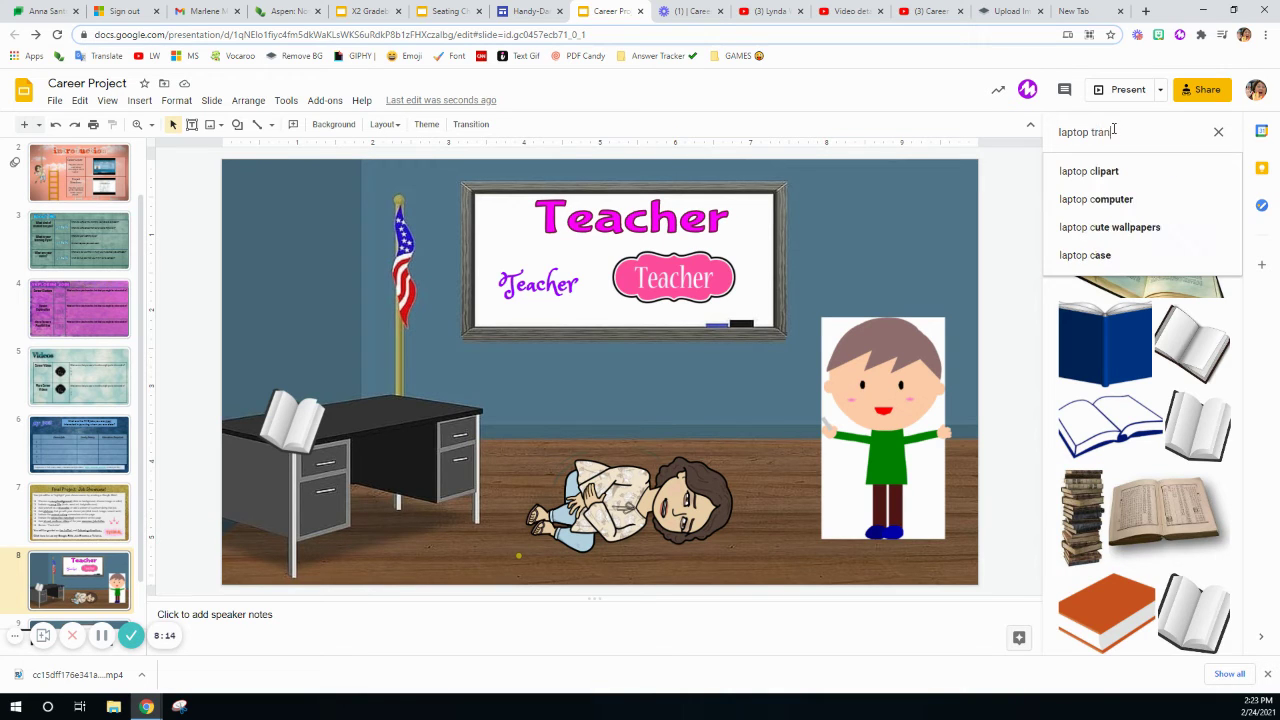
type("sparent")
key("Return")
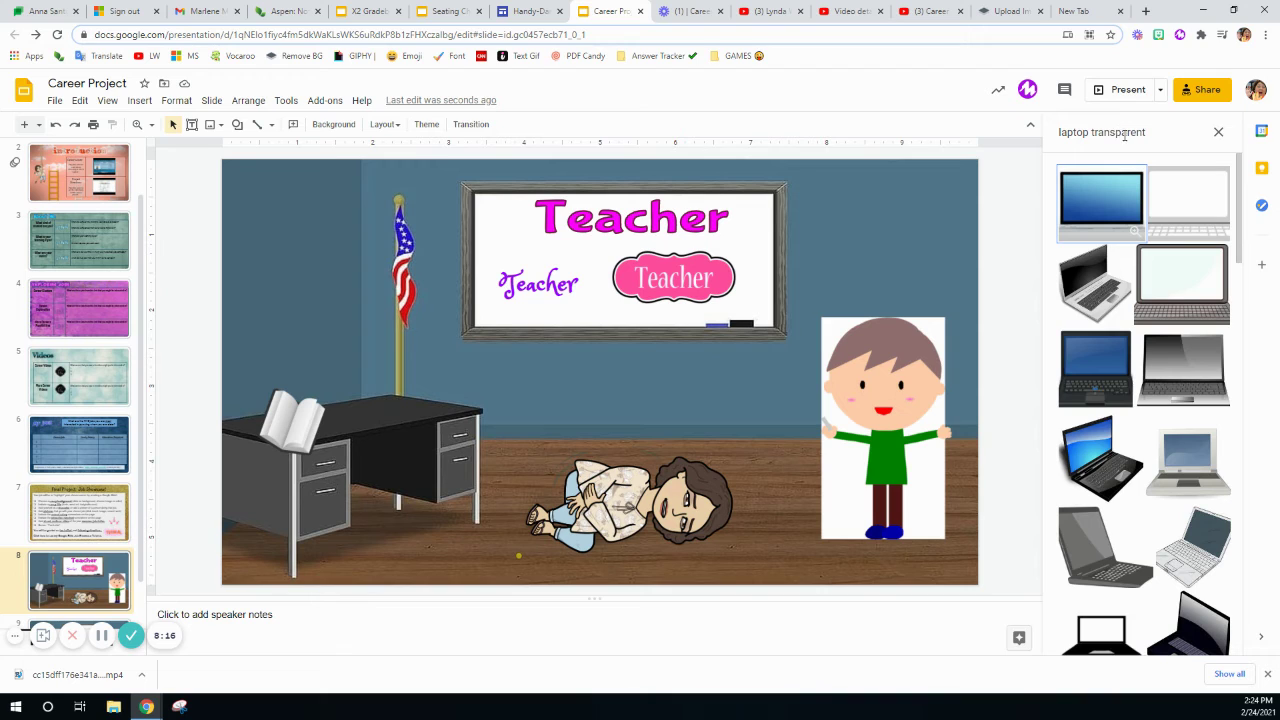
left_click(1172, 366)
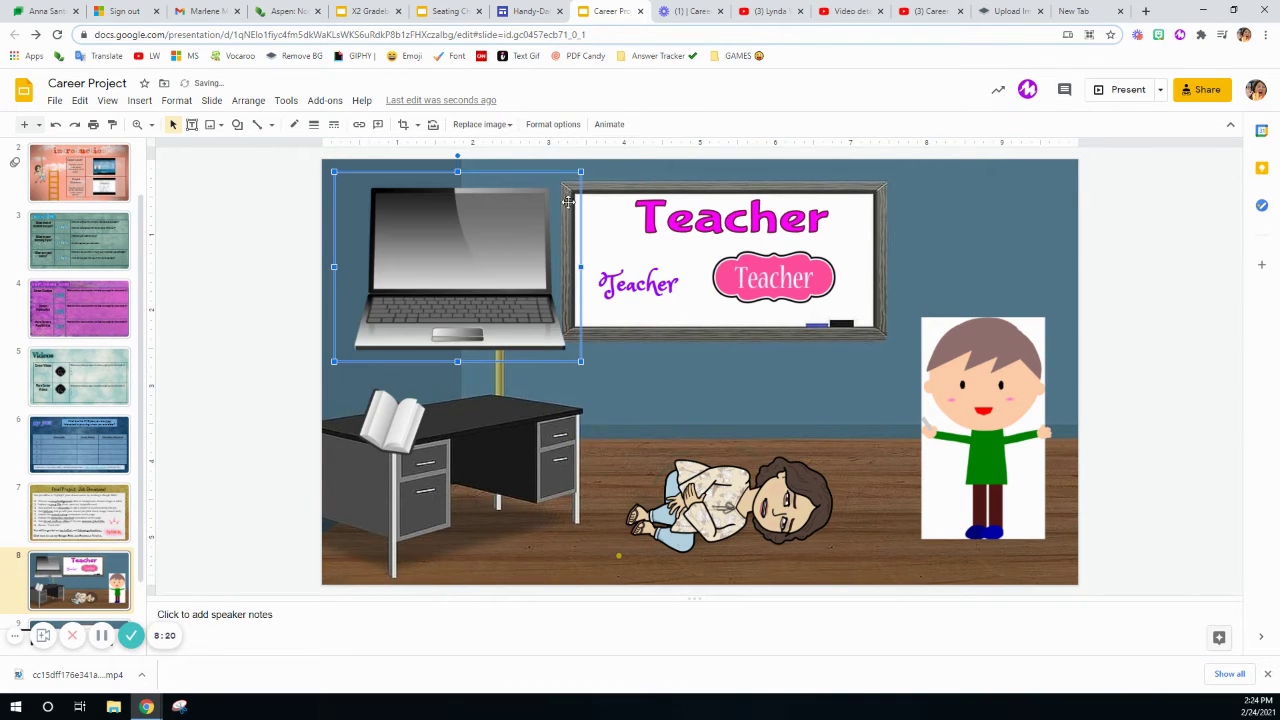
left_click_drag(515, 213, 512, 384)
left_click(253, 334)
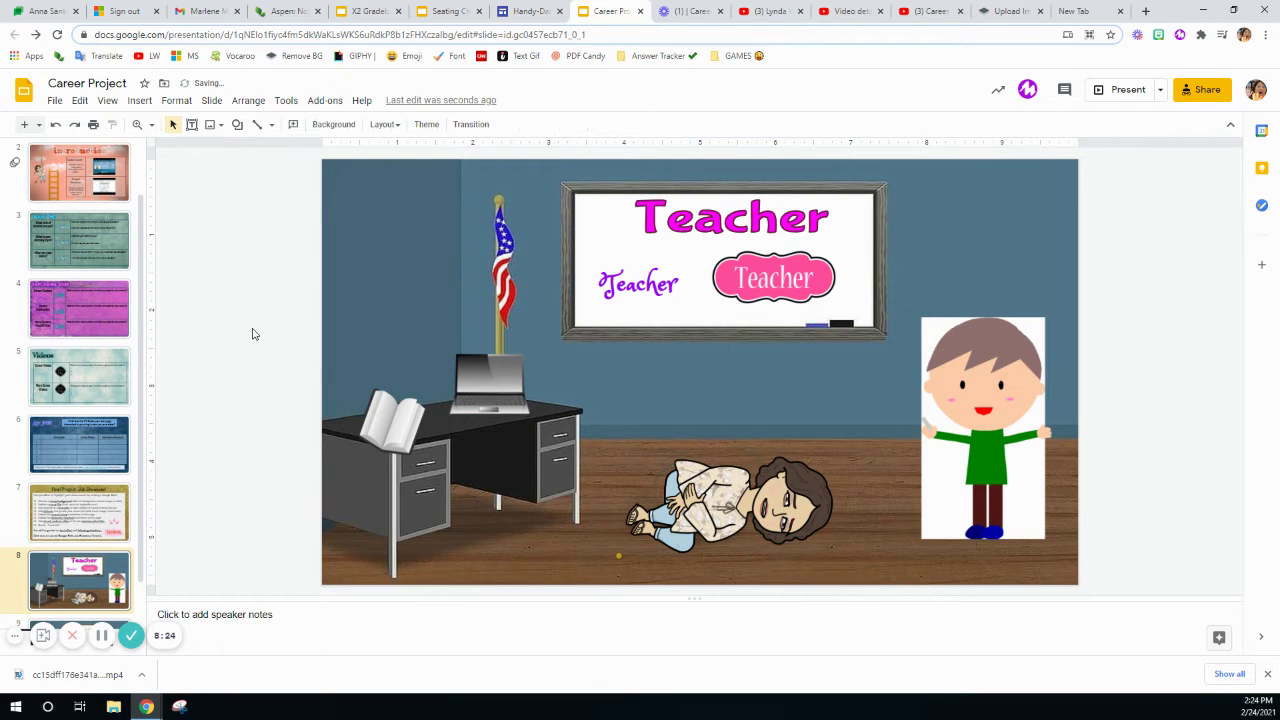
Insert a red apple picture from a web image search for 'apple'.
left_click(139, 101)
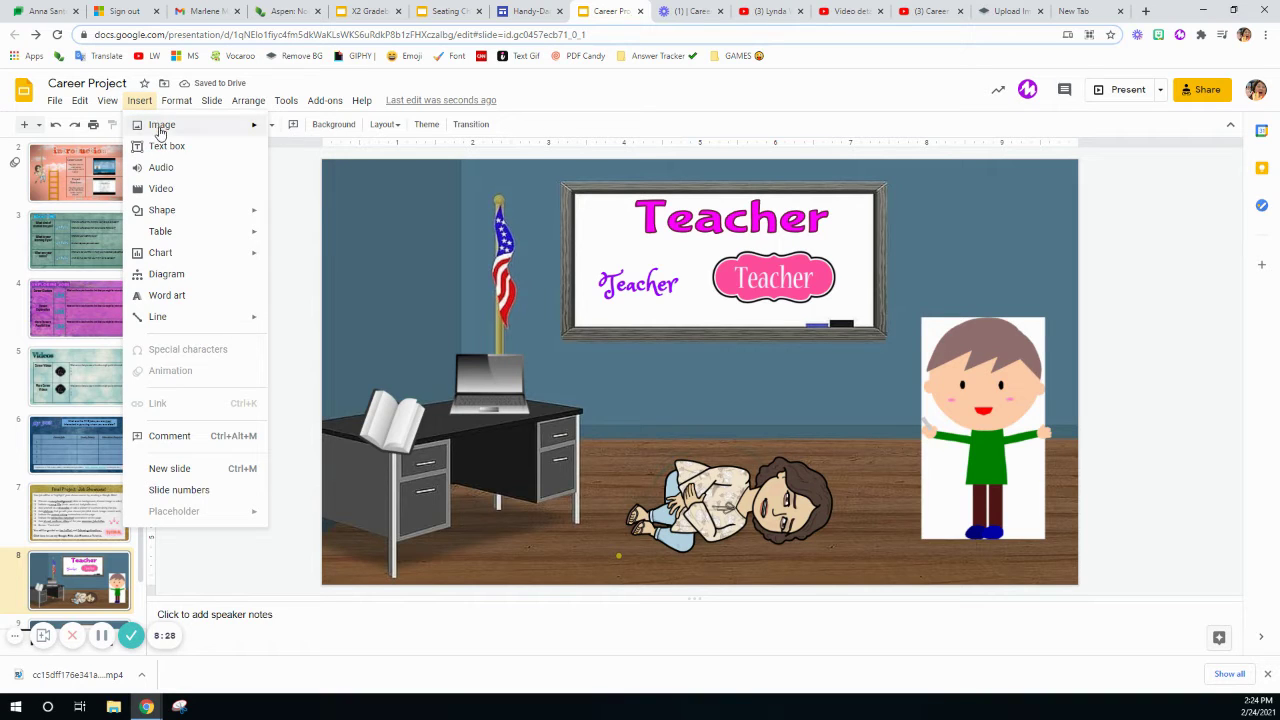
mouse_move(160, 128)
left_click(305, 150)
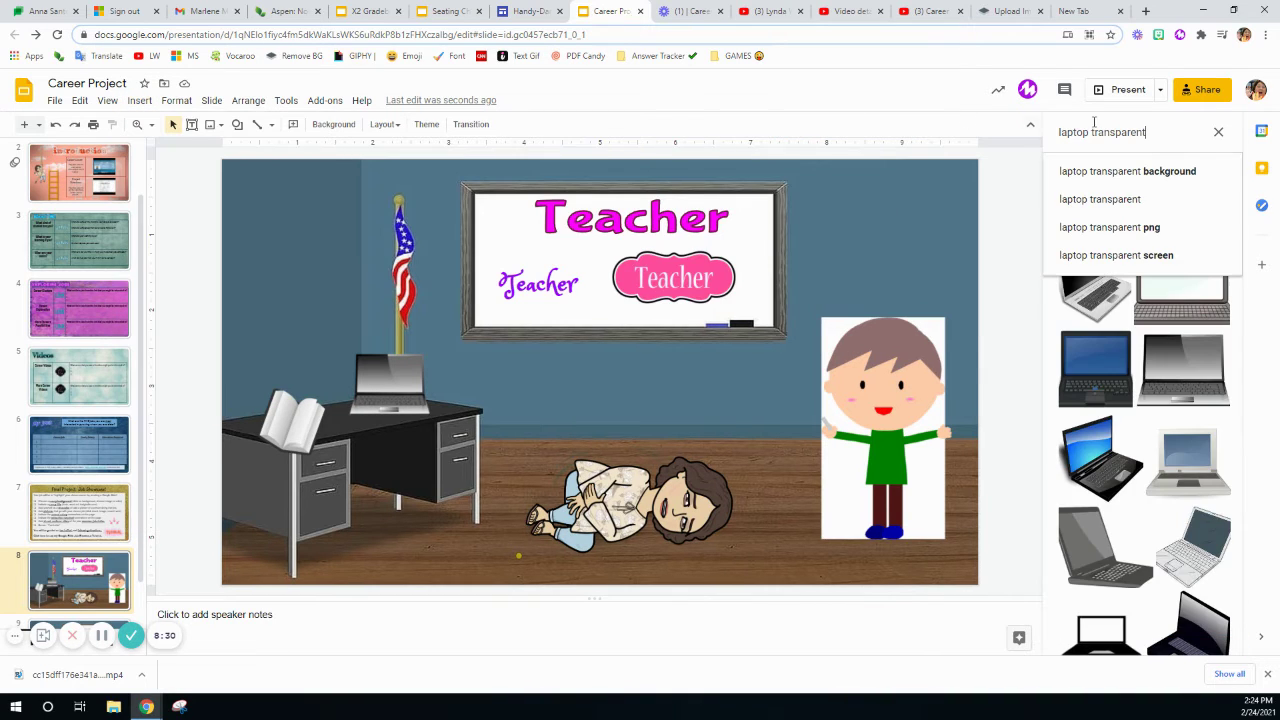
double_click(1069, 131)
type("apple")
key("Return")
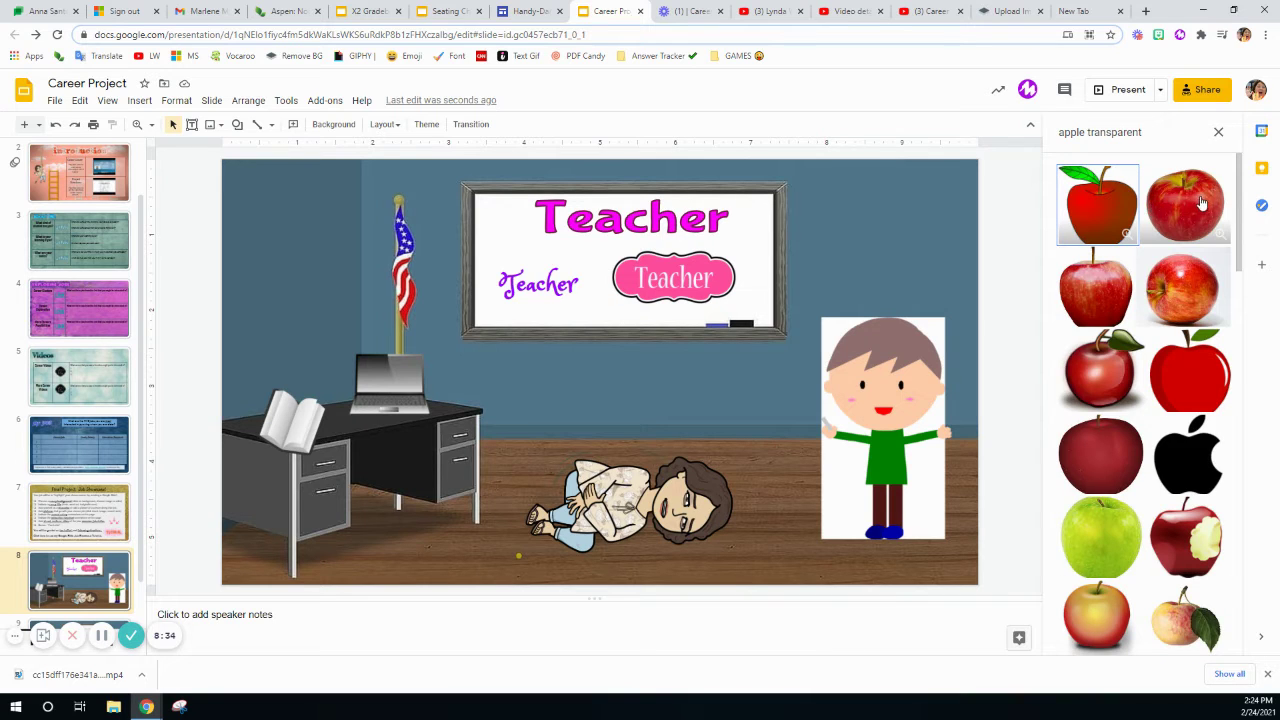
left_click(1202, 203)
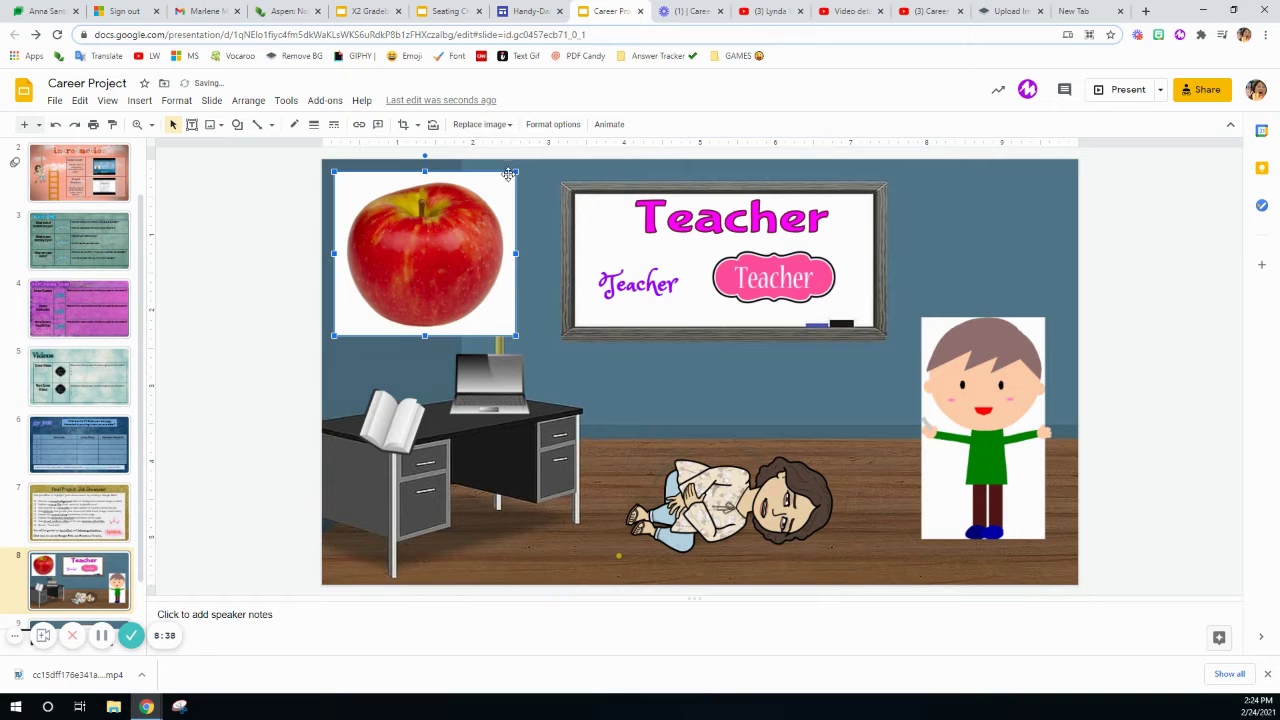
Delete the old apple, add a small red apple on the desk, and move the boy to the desk.
key("Delete")
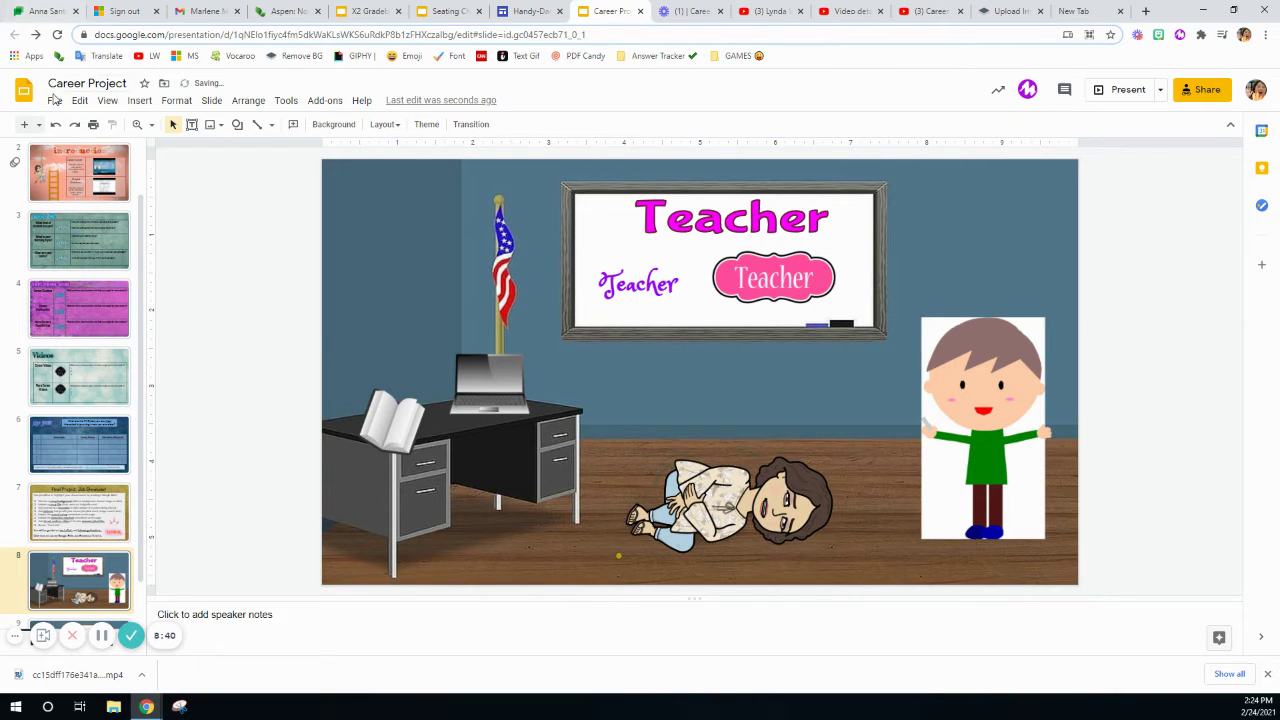
left_click(139, 101)
mouse_move(230, 126)
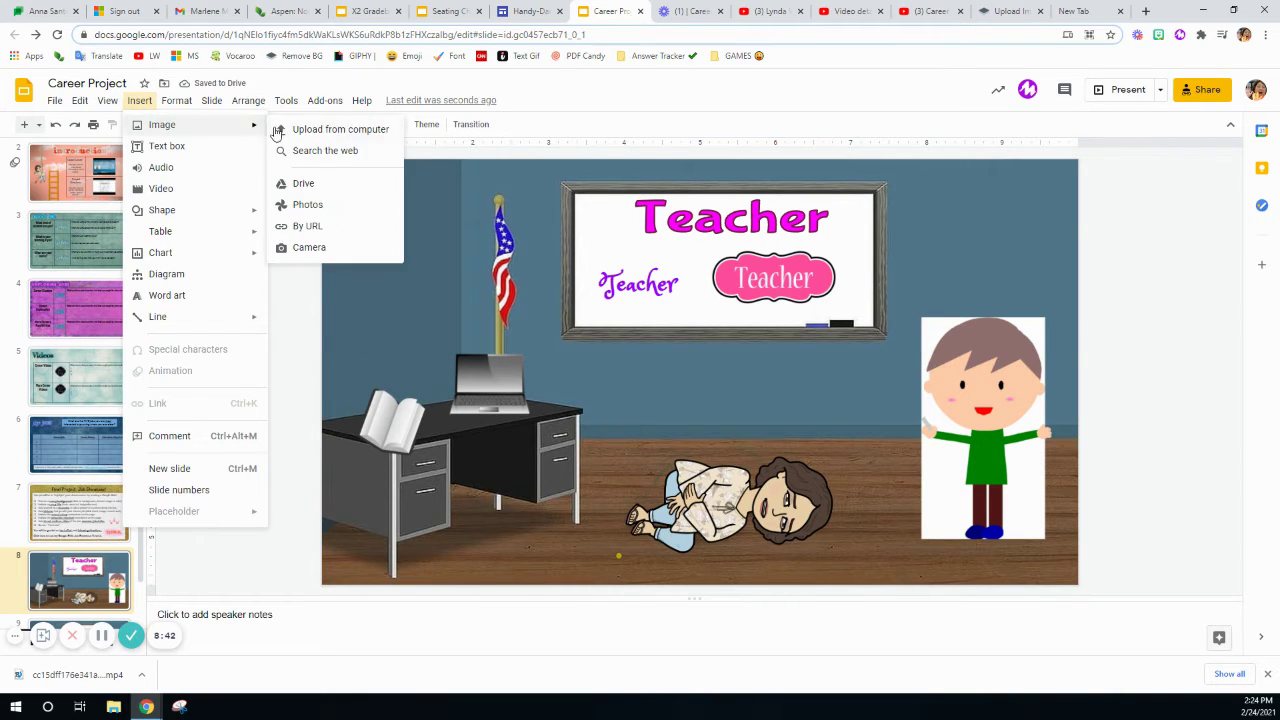
left_click(323, 149)
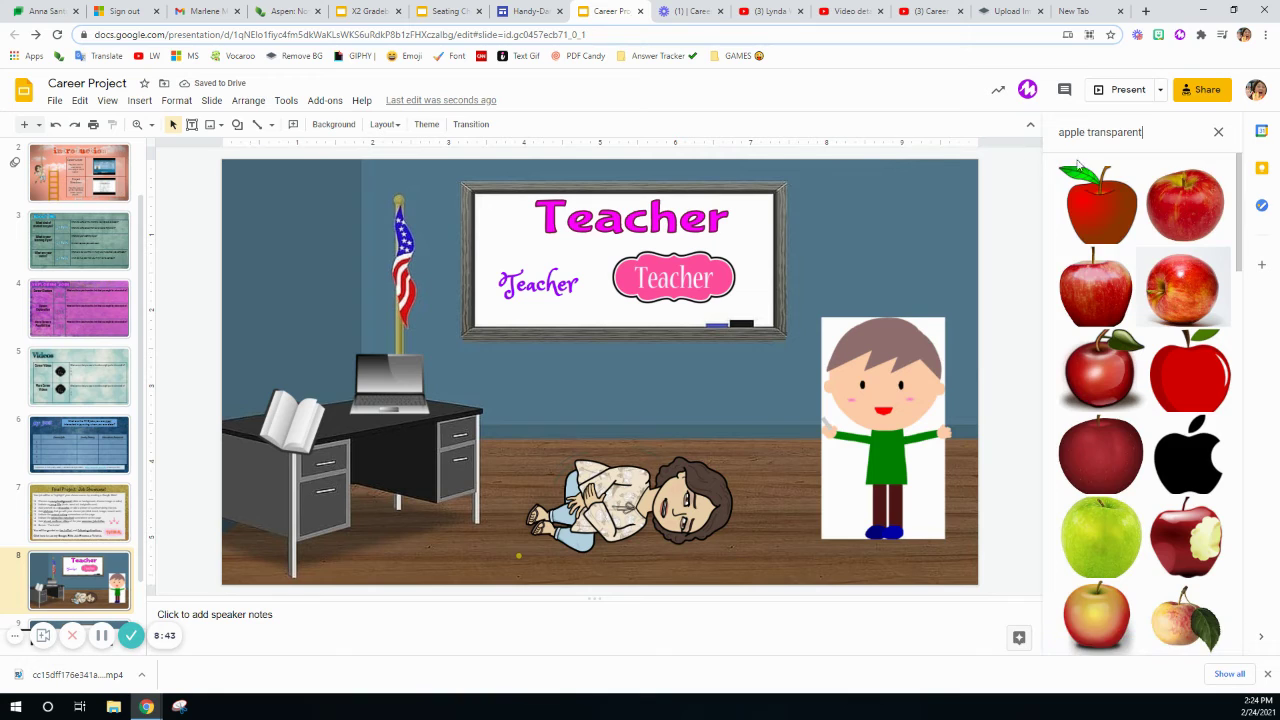
double_click(1100, 302)
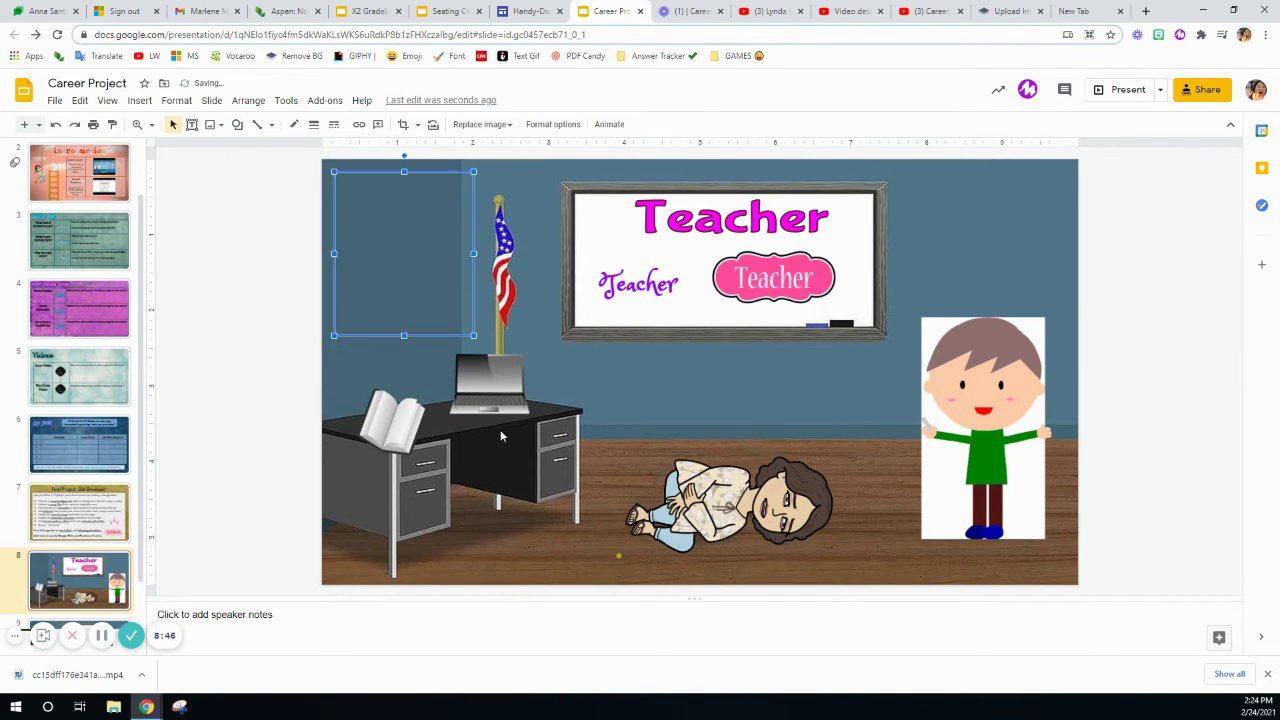
left_click_drag(476, 170, 574, 390)
left_click(229, 347)
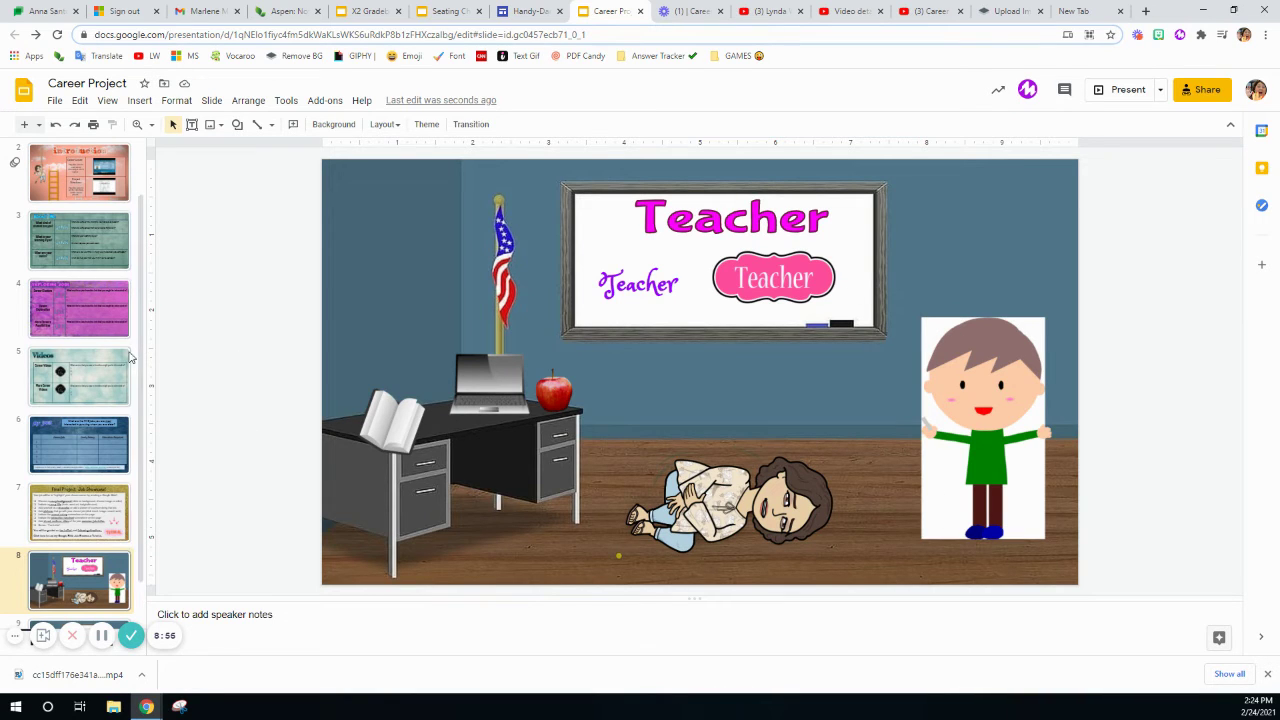
left_click_drag(944, 376, 391, 349)
Run a web image search for 'shelf' in place of the old apple query.
left_click(213, 240)
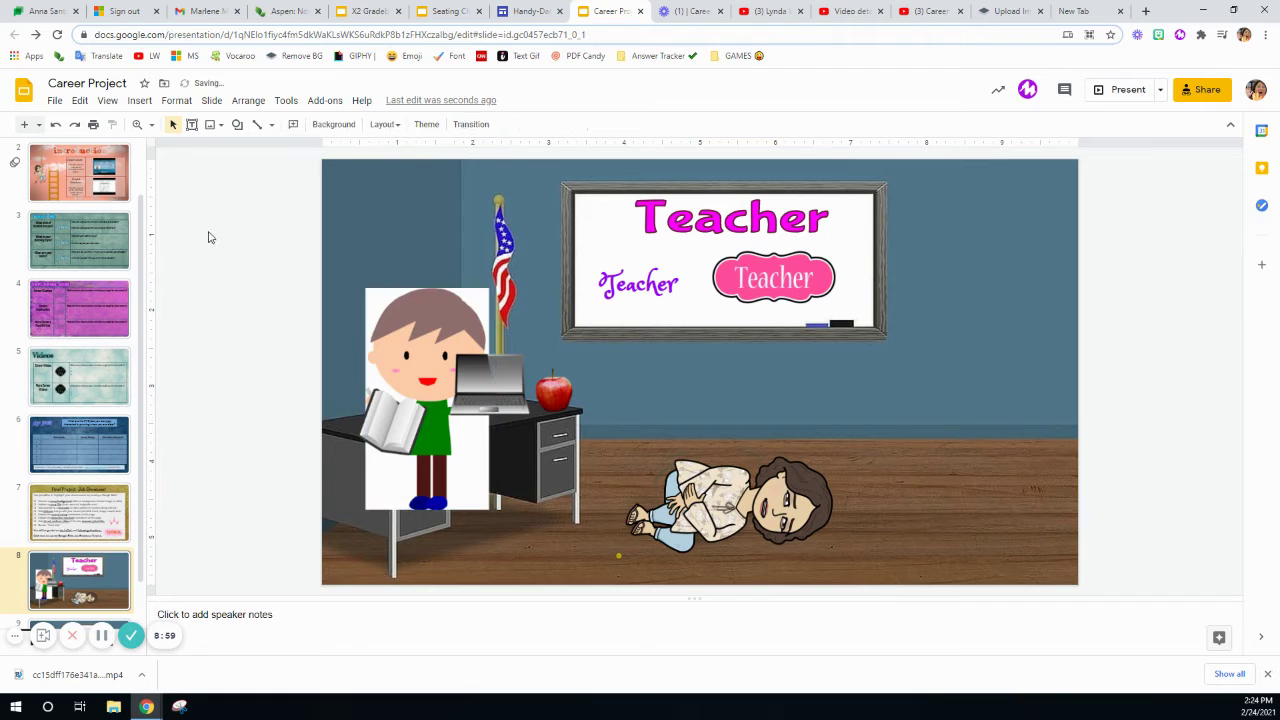
left_click(139, 100)
mouse_move(172, 135)
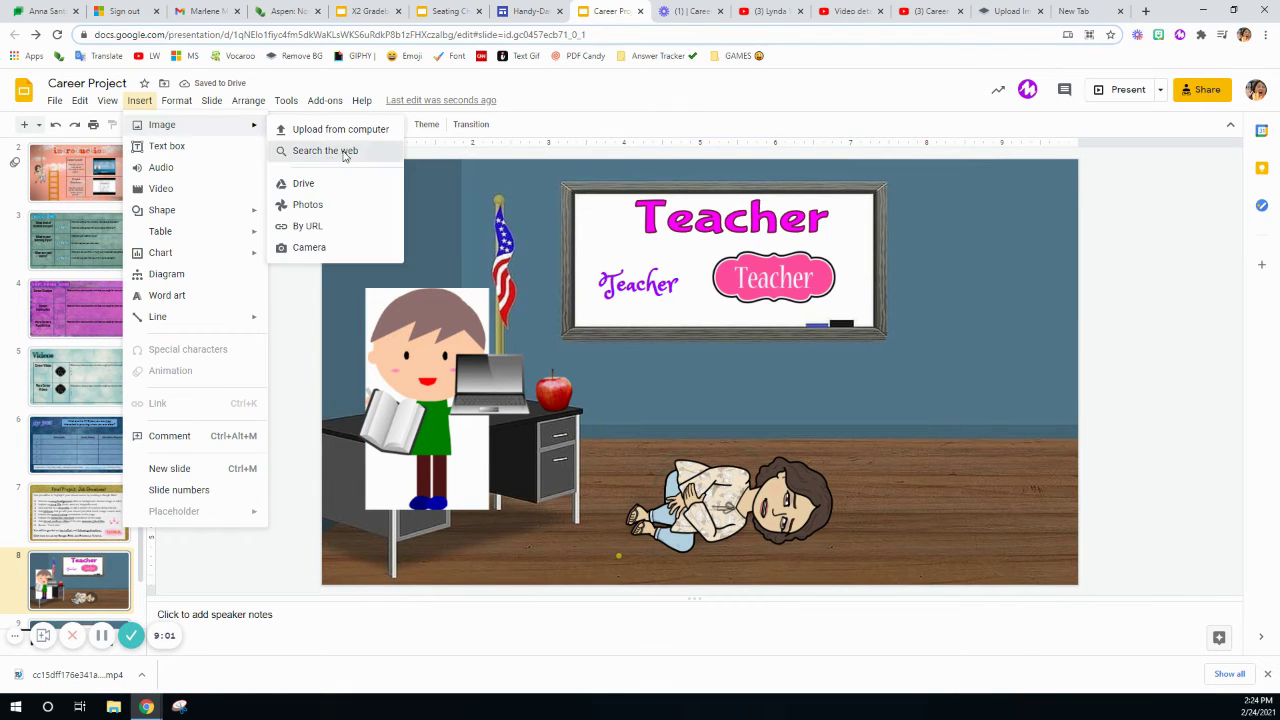
left_click(345, 150)
left_click(1075, 131)
double_click(1071, 131)
type("shelf")
key("Return")
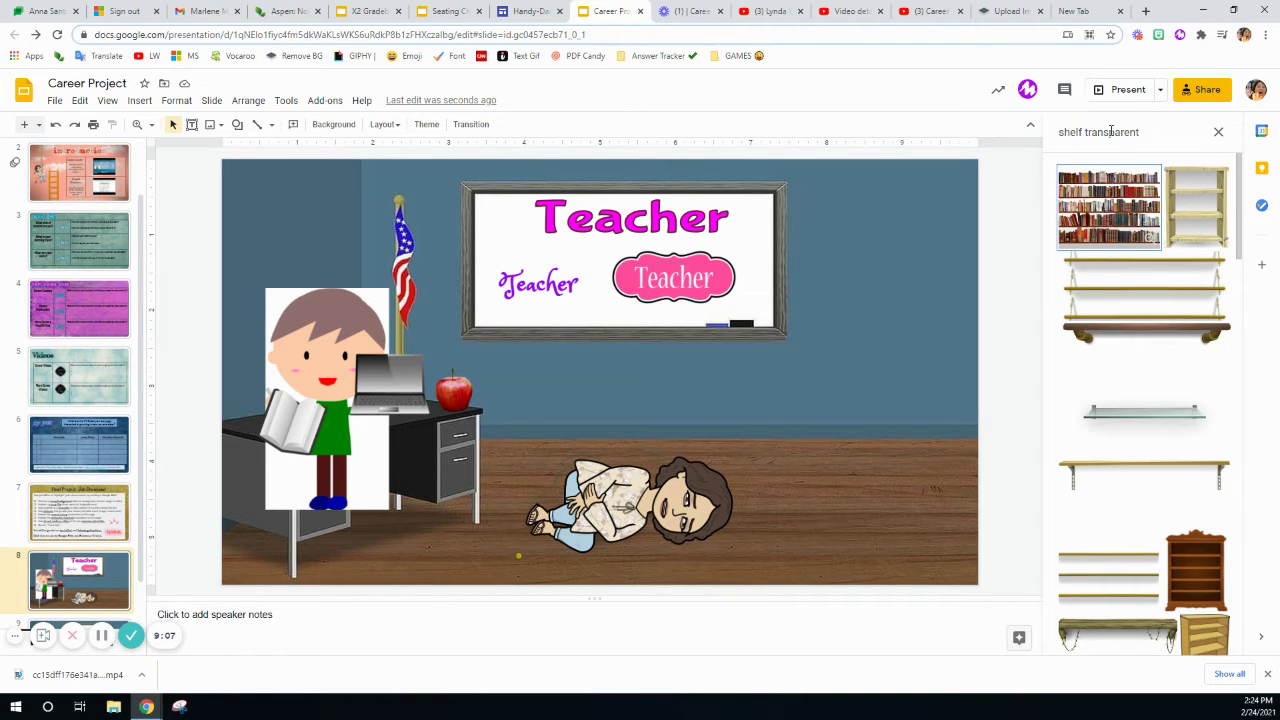
Insert the wooden bookcase, make it taller and narrower, and place it at right.
double_click(1200, 568)
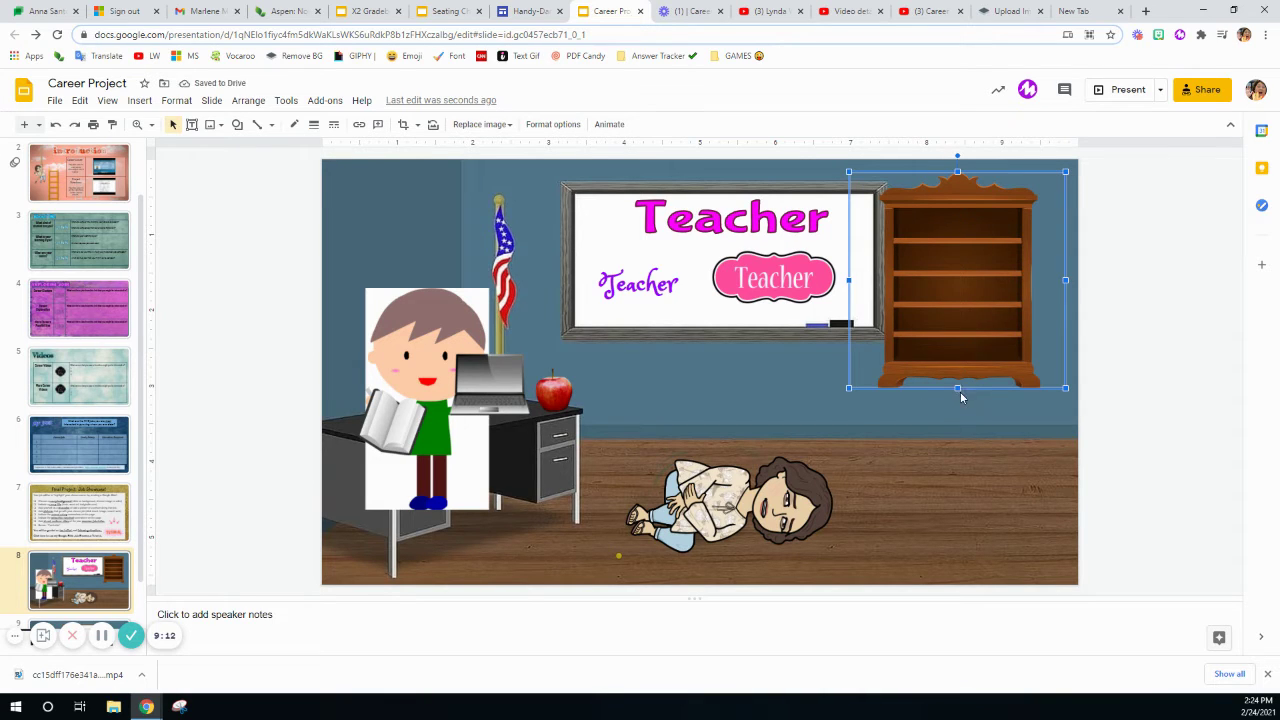
left_click_drag(957, 388, 957, 433)
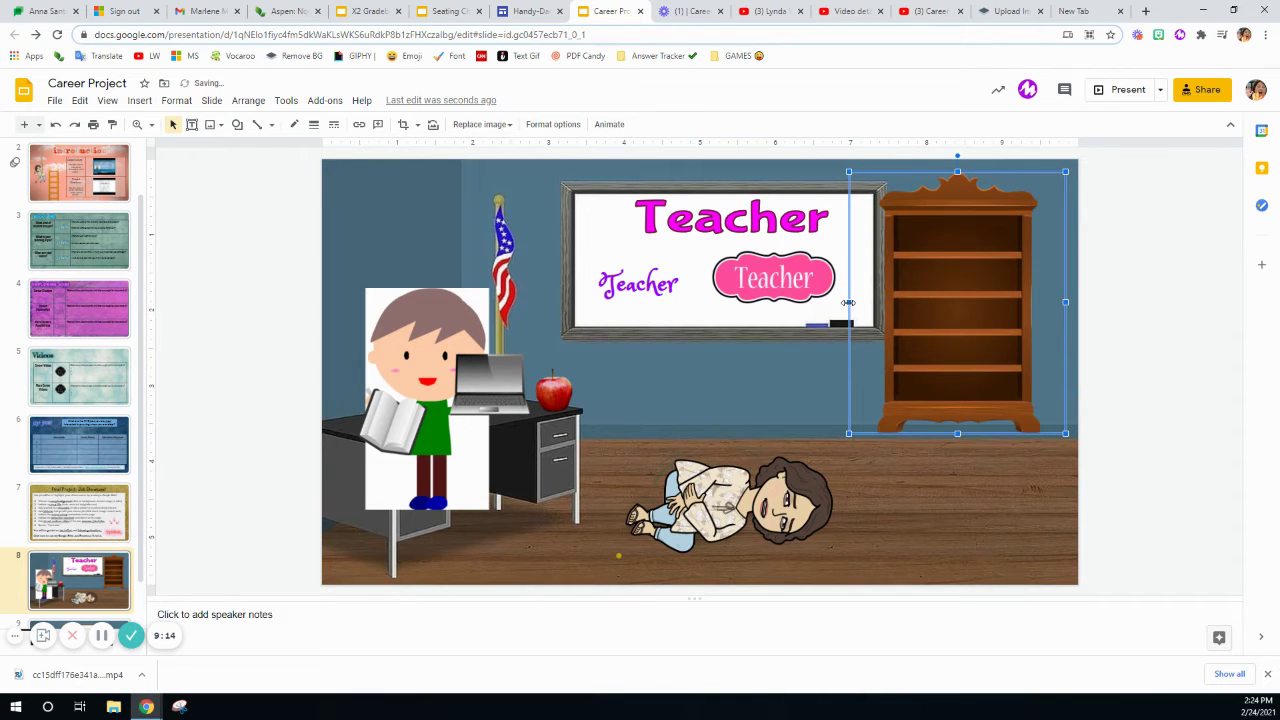
left_click_drag(881, 302, 883, 302)
left_click_drag(960, 314, 967, 322)
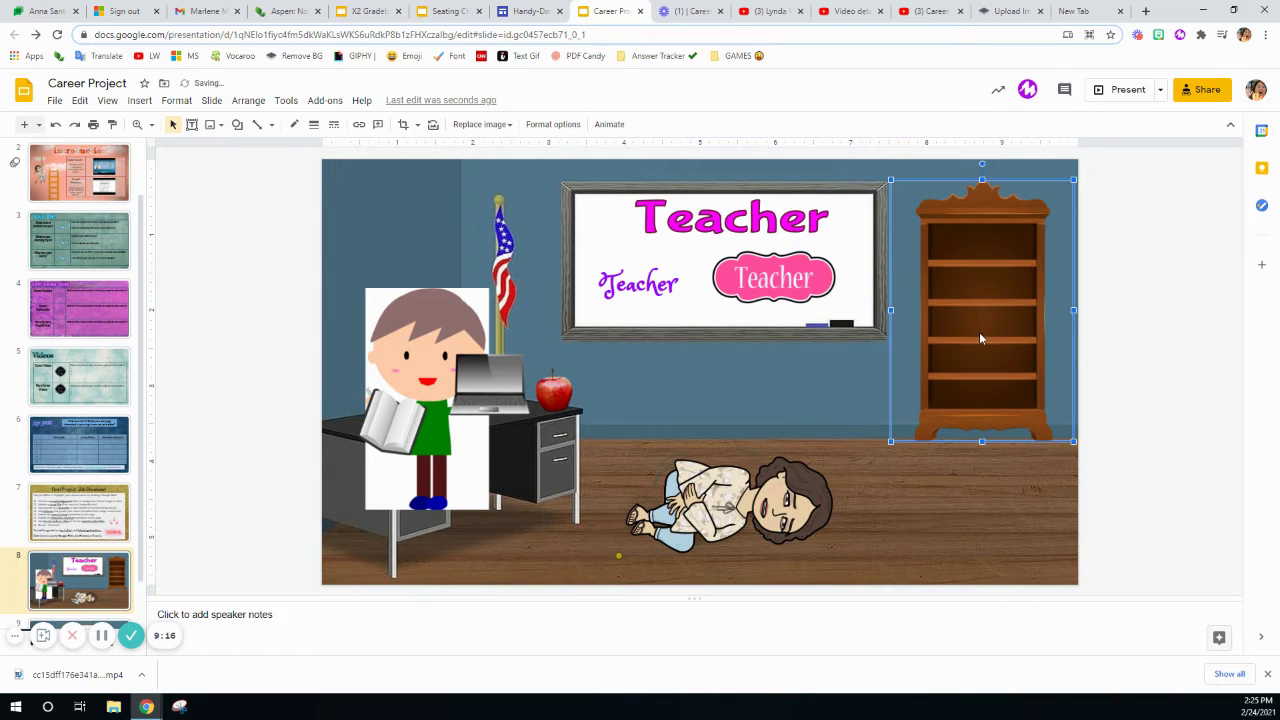
left_click(1108, 473)
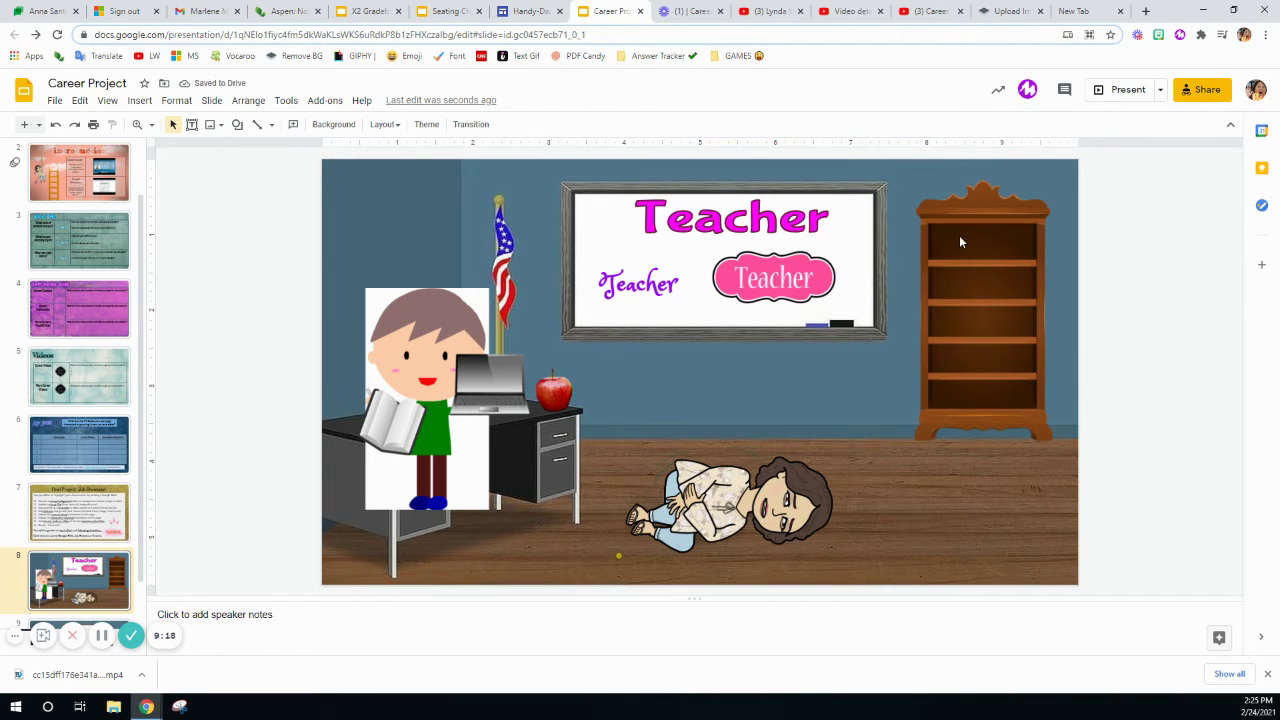
Cut and paste the red apple, placing it on the bookcase's top shelf.
left_click(546, 389)
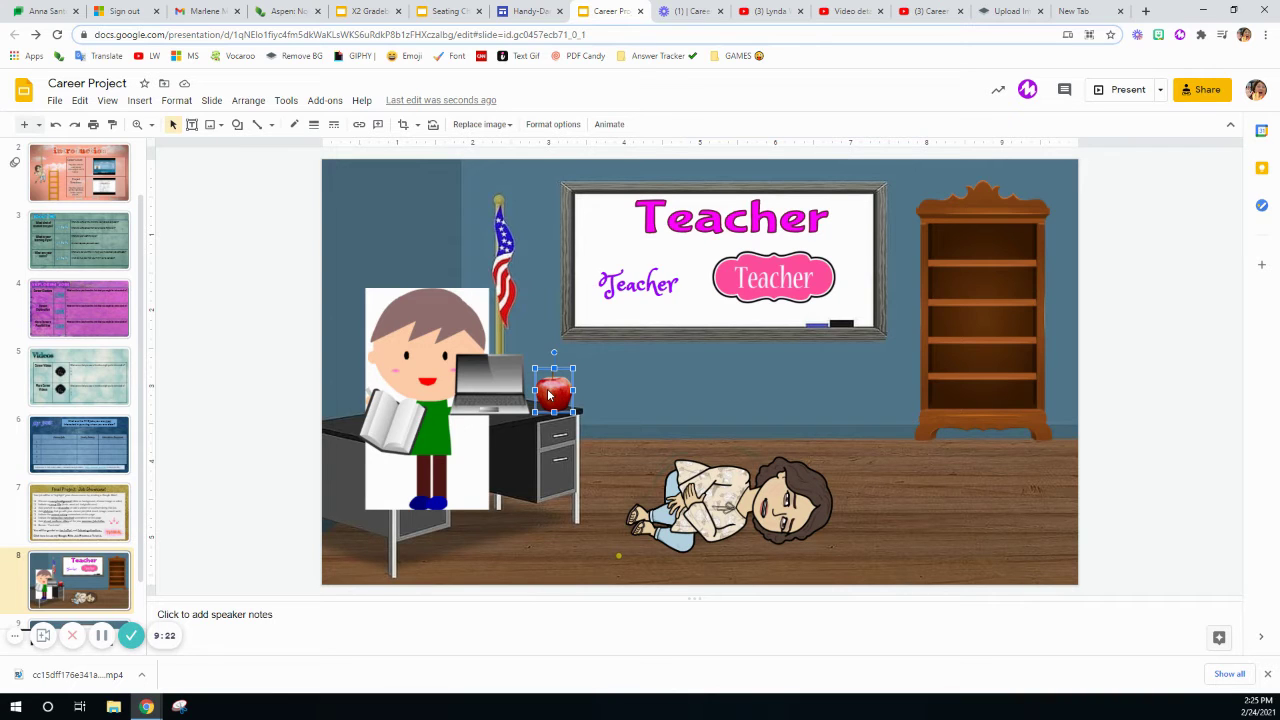
left_click_drag(551, 397, 938, 315)
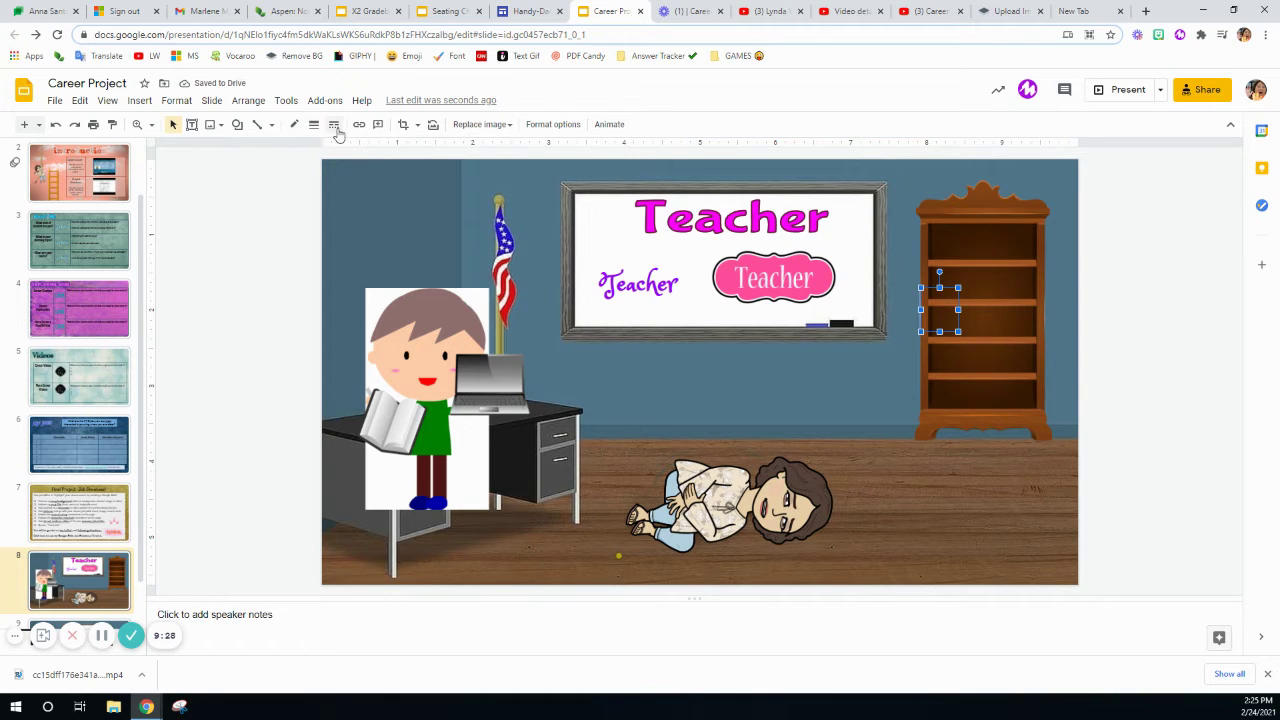
left_click(55, 125)
right_click(551, 398)
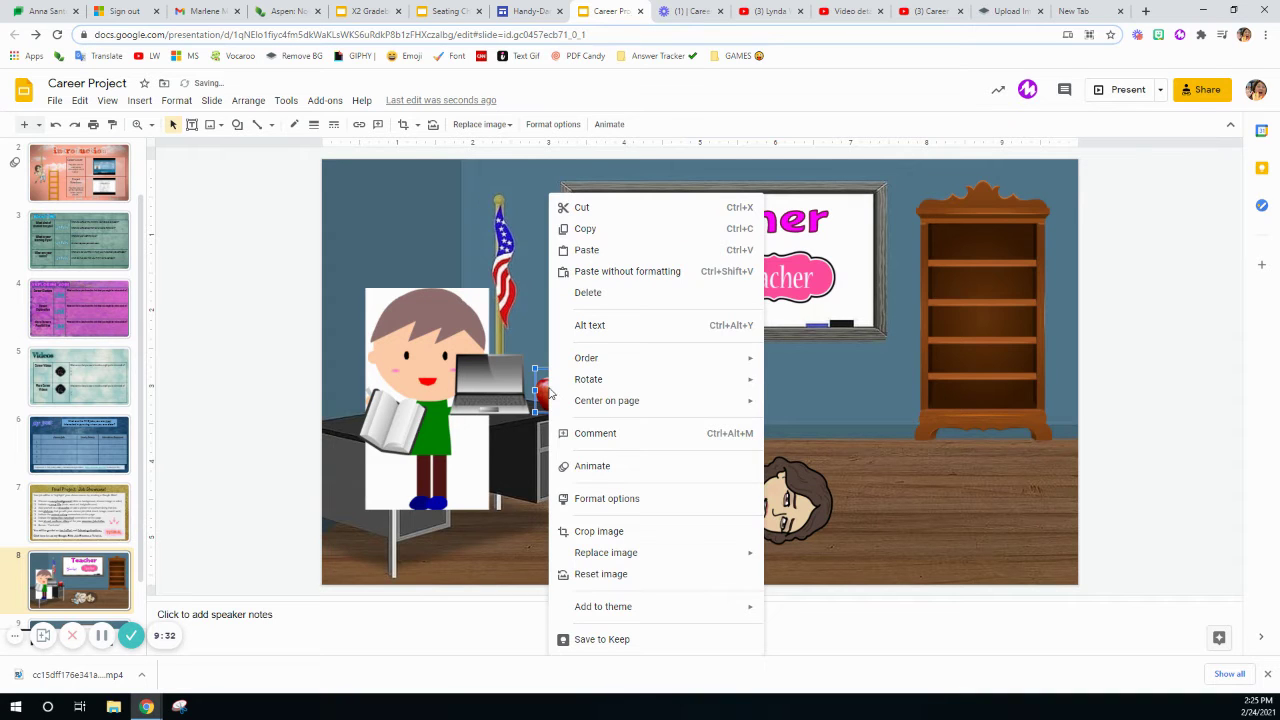
left_click(601, 210)
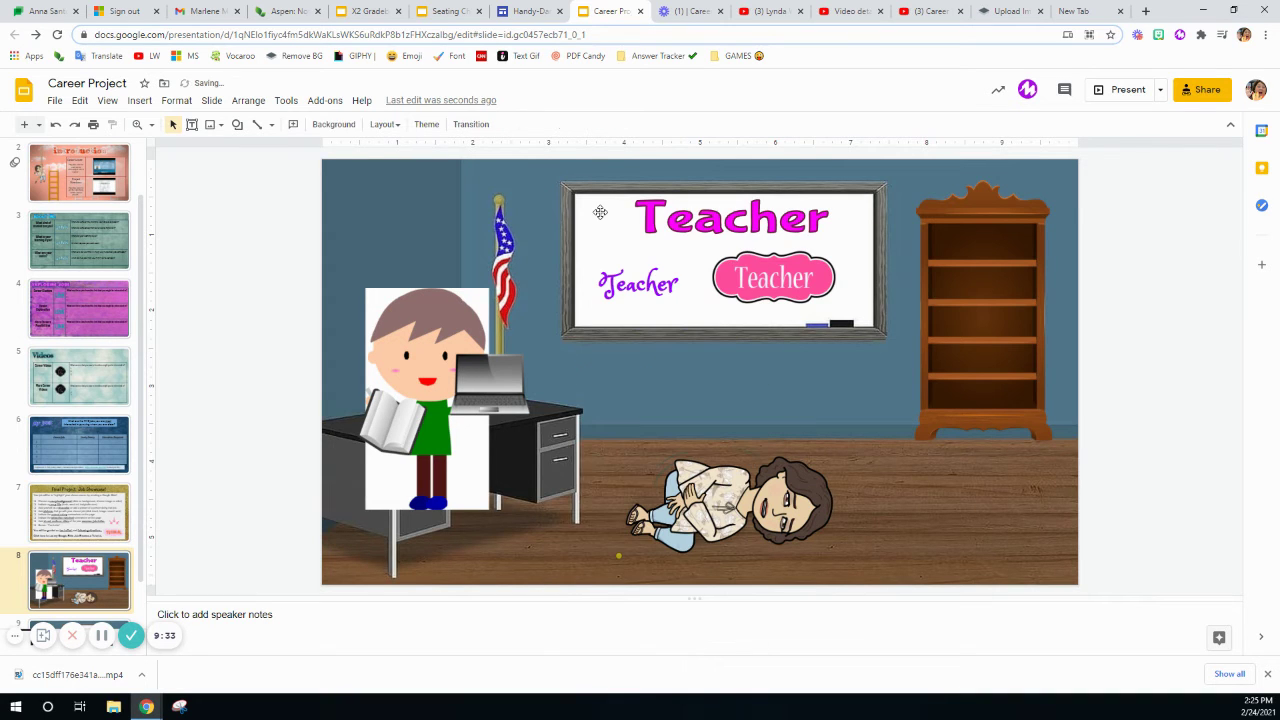
right_click(768, 374)
left_click(806, 143)
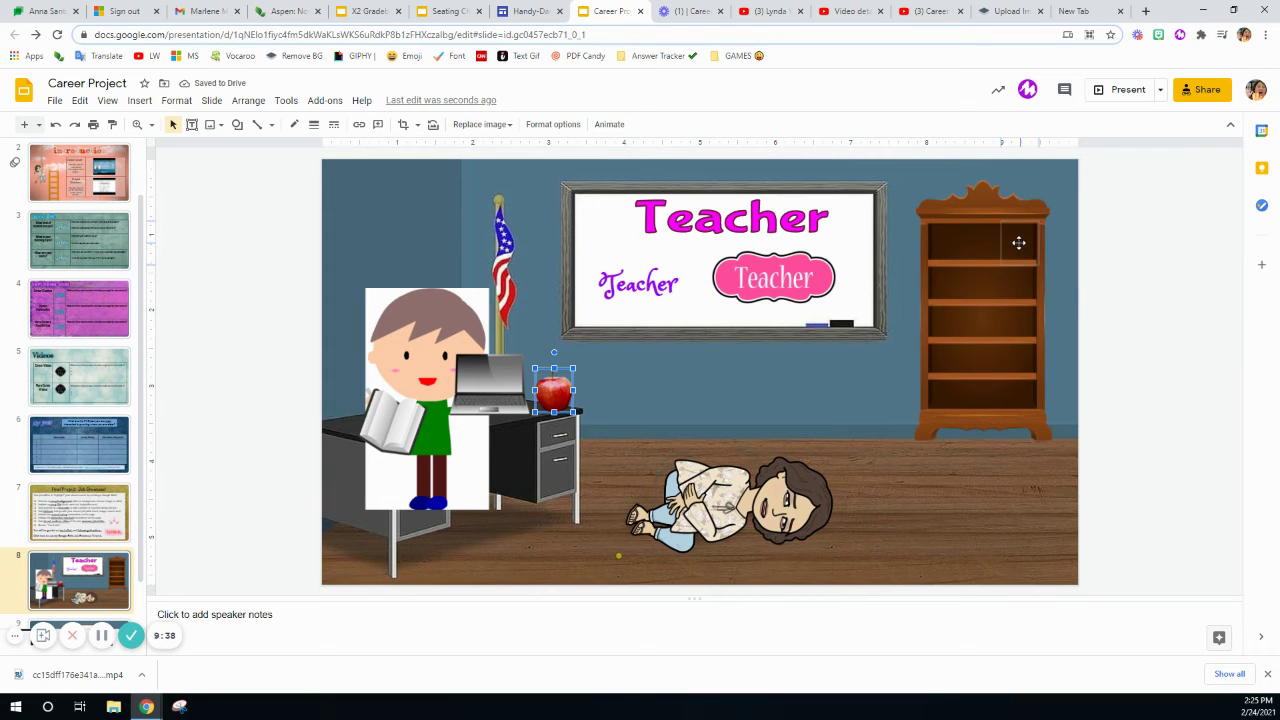
left_click_drag(1018, 242, 1018, 243)
left_click(1112, 383)
Send the apple backward in the stacking order and move the boy in front of the woman.
left_click(1019, 254)
right_click(1020, 256)
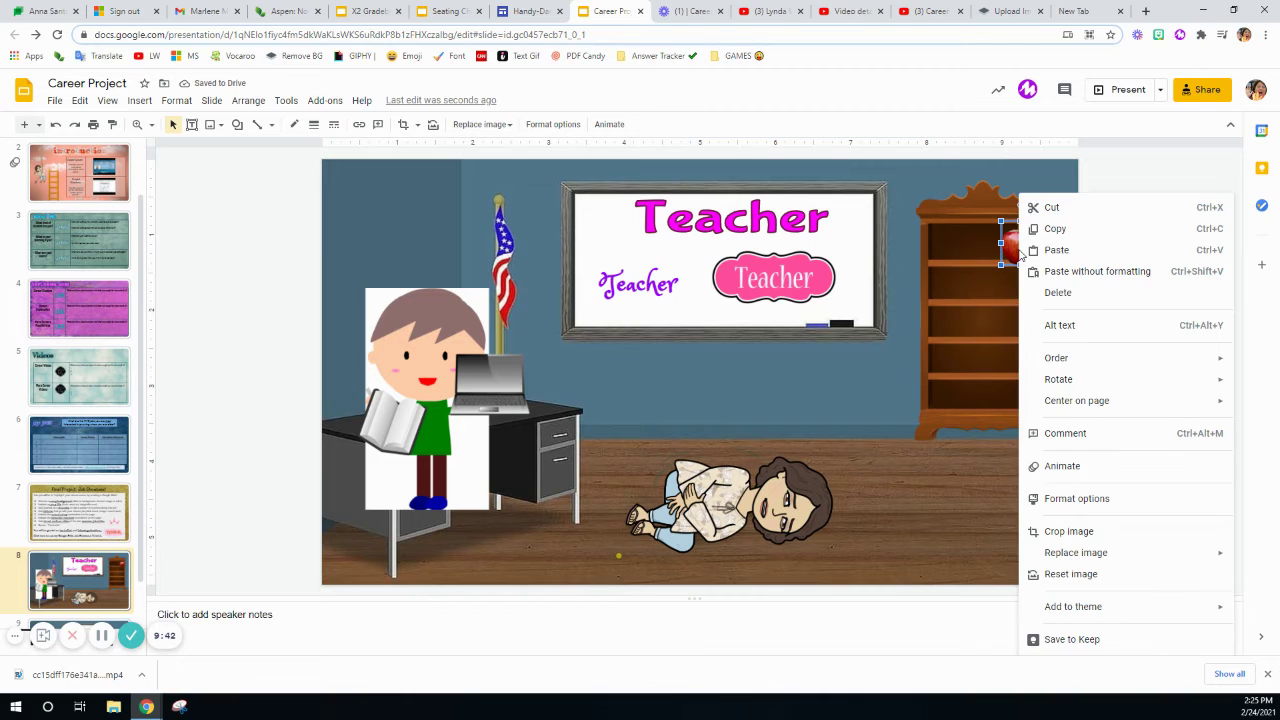
mouse_move(1064, 369)
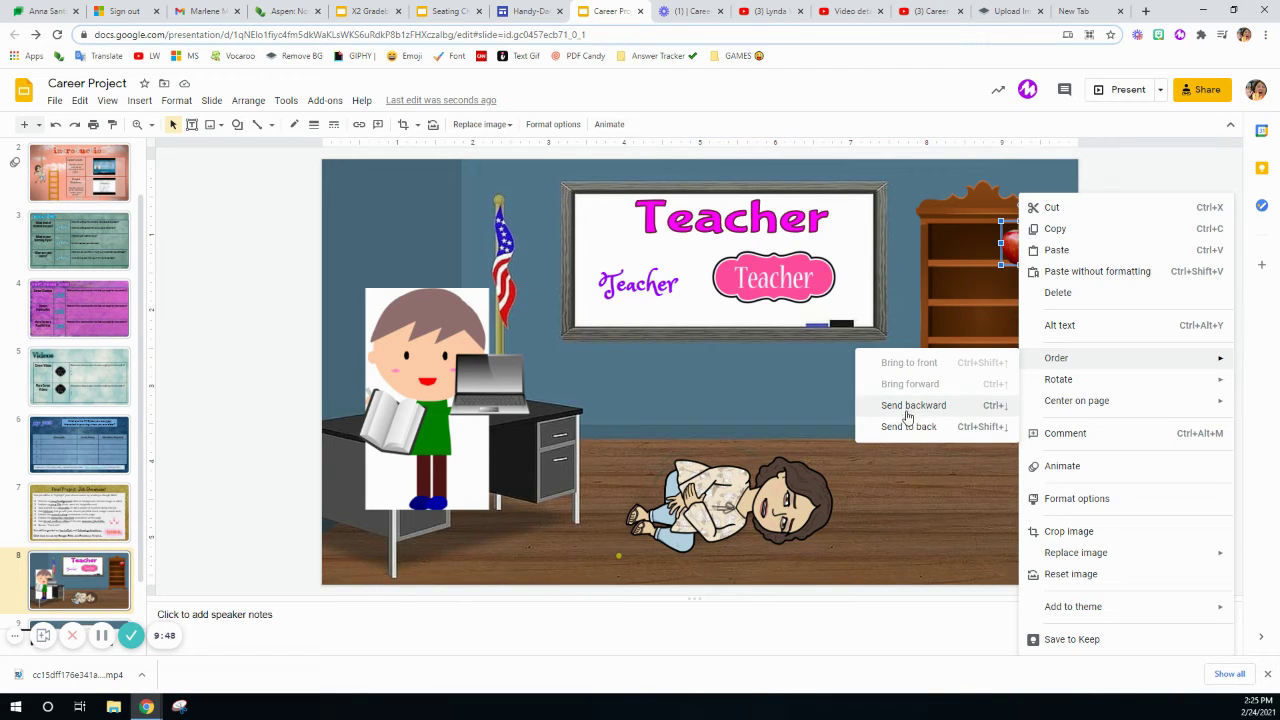
left_click(886, 473)
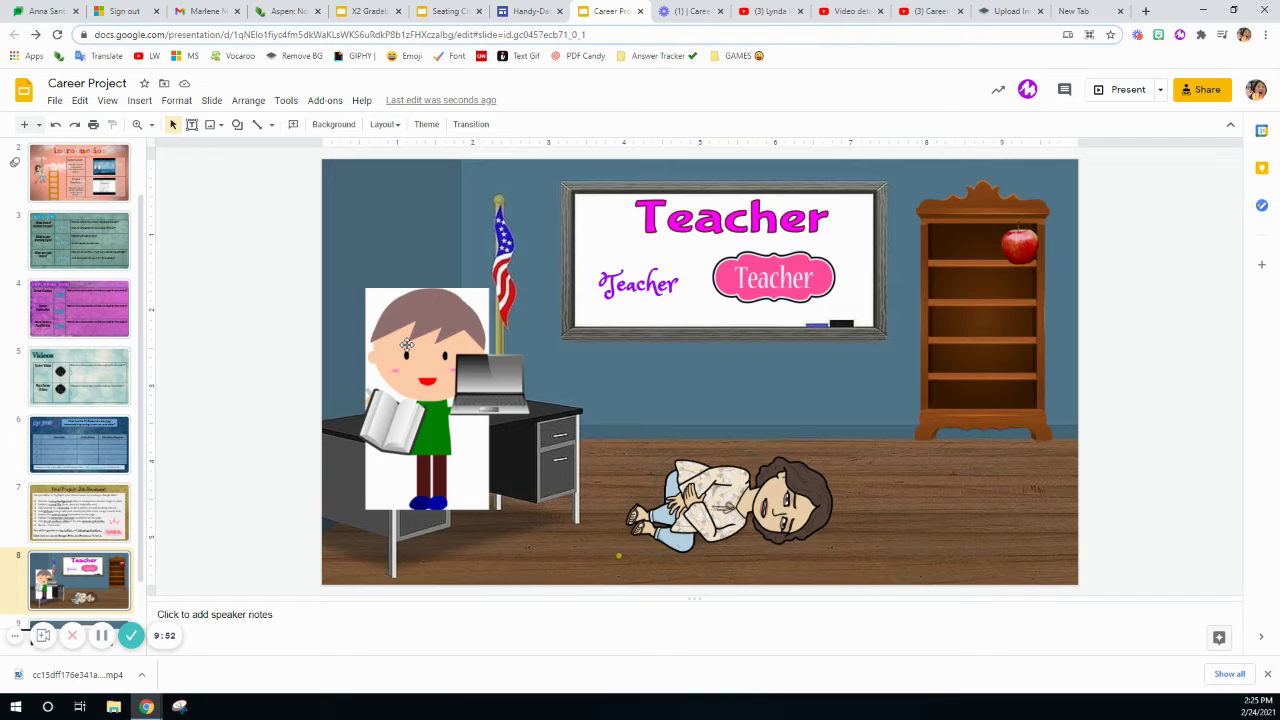
left_click_drag(407, 344, 774, 397)
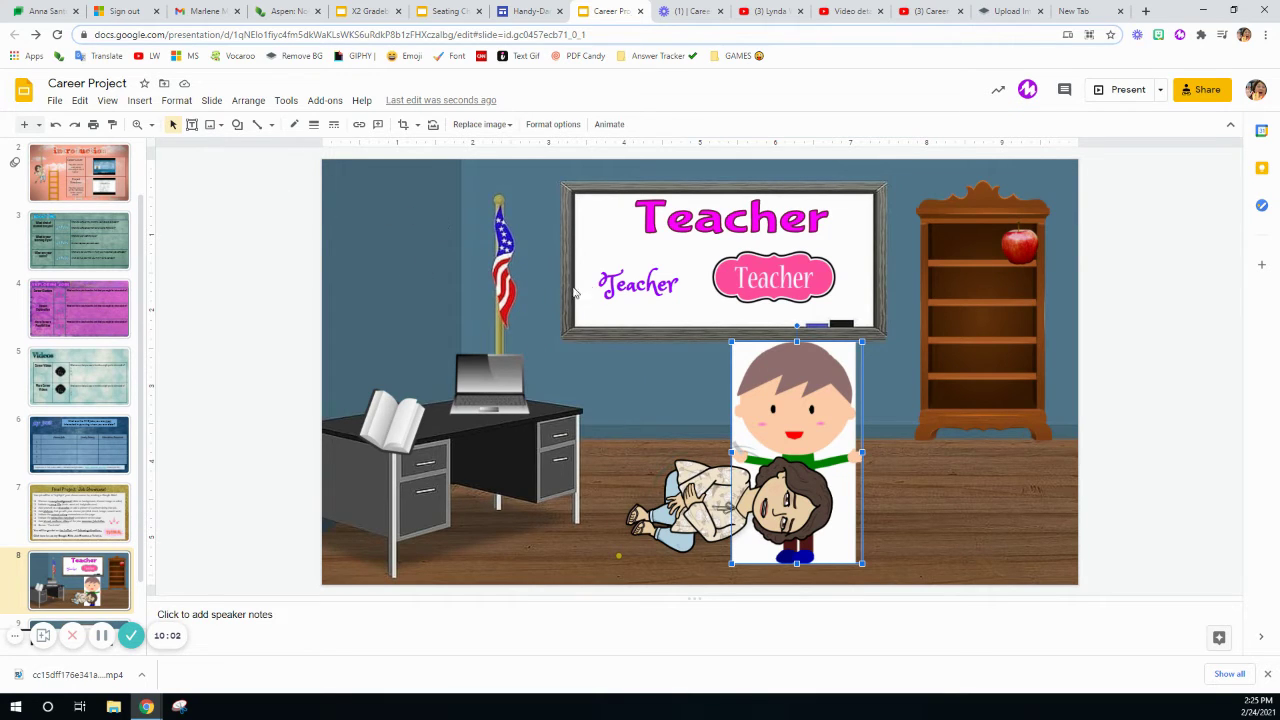
Nudge the cursive Teacher title up, review slide 7's Job Showcase checklist, and return to slide 8.
left_click_drag(620, 272, 621, 259)
left_click(65, 519)
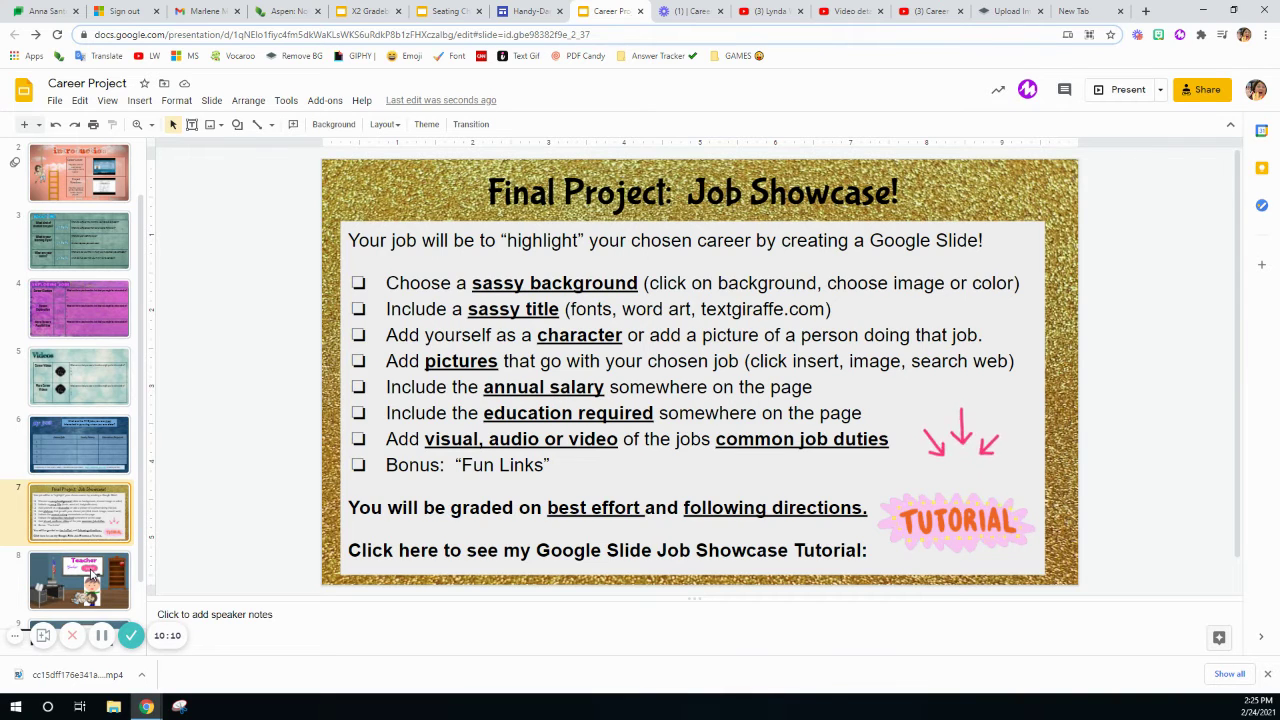
key("Down")
Delete the pink Teacher label image from the slide.
left_click(757, 268)
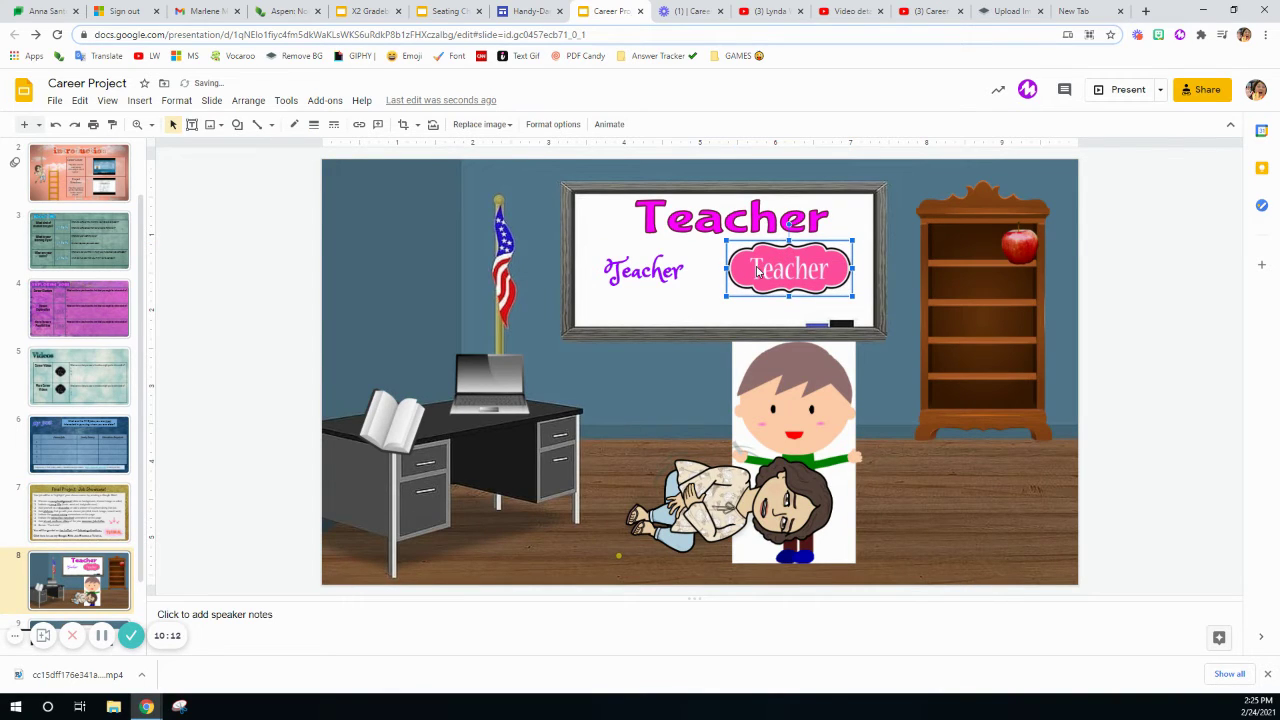
left_click(707, 217)
left_click(750, 272)
key("Delete")
Replace the cursive Teacher text with 'Annual Salary' and shrink it to font size 16.
left_click(620, 276)
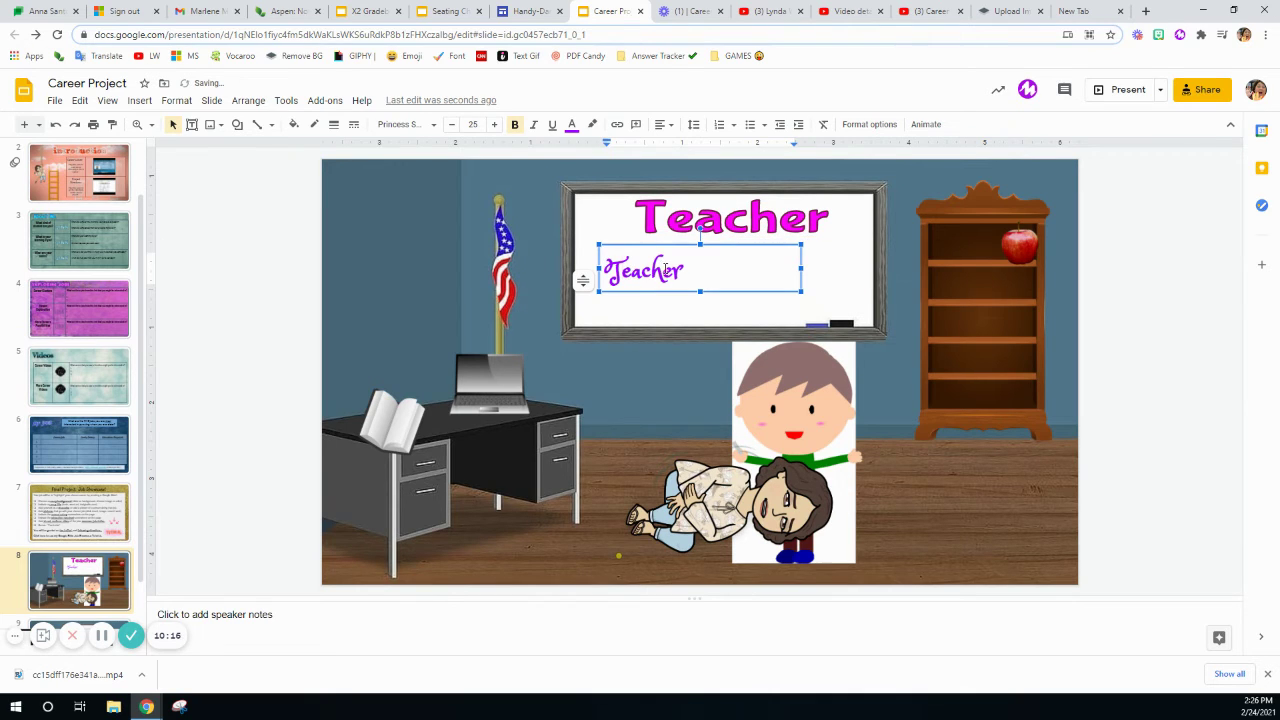
left_click_drag(683, 271, 605, 271)
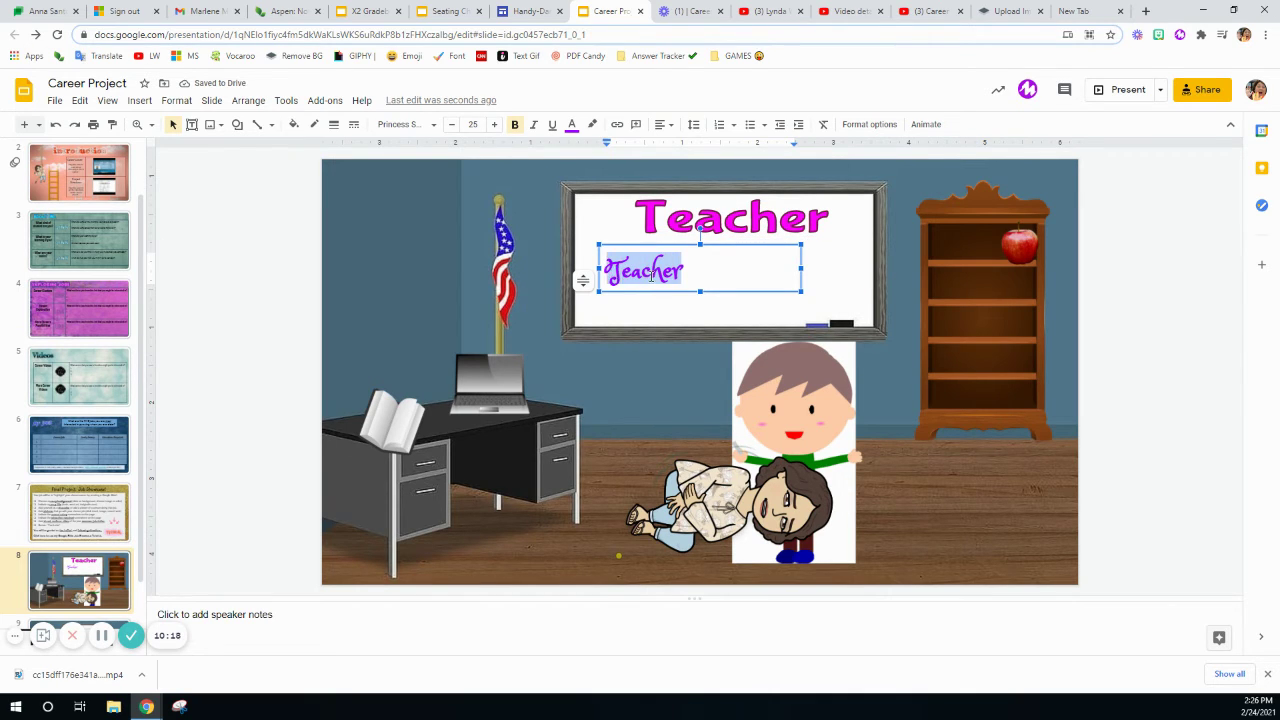
type("Annual ")
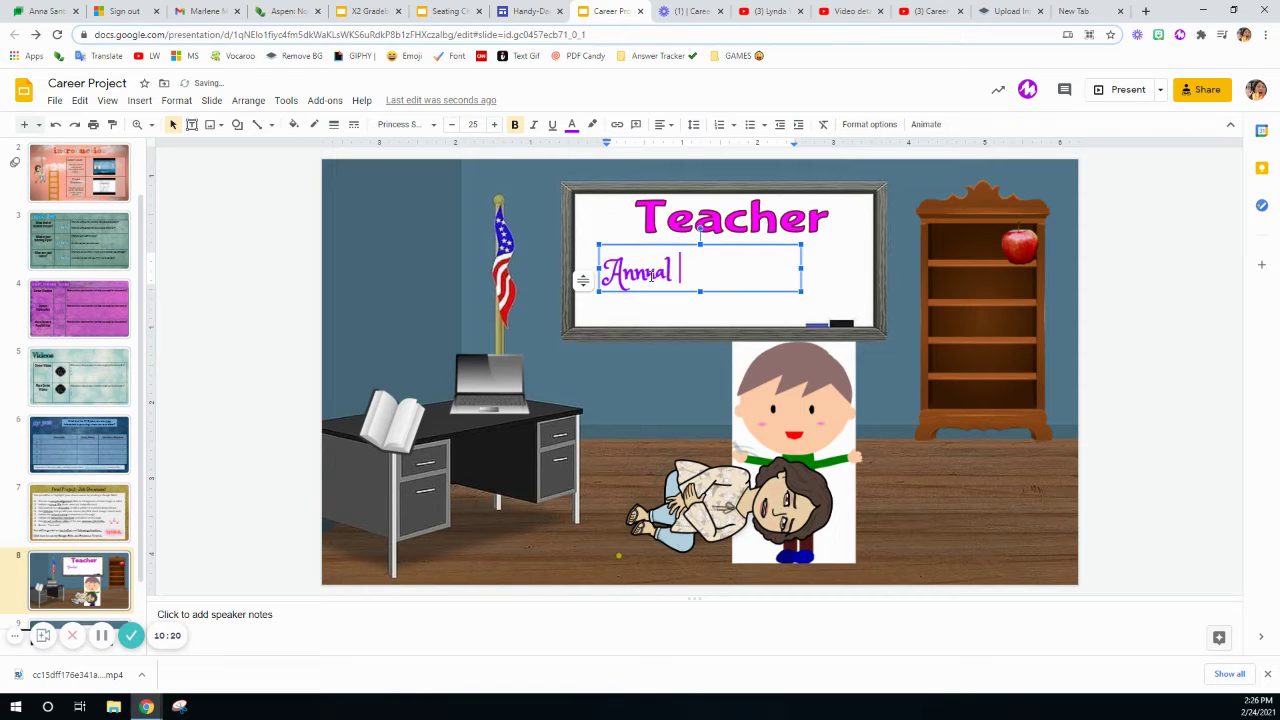
type("Salary:")
double_click(700, 274)
key("ctrl+a")
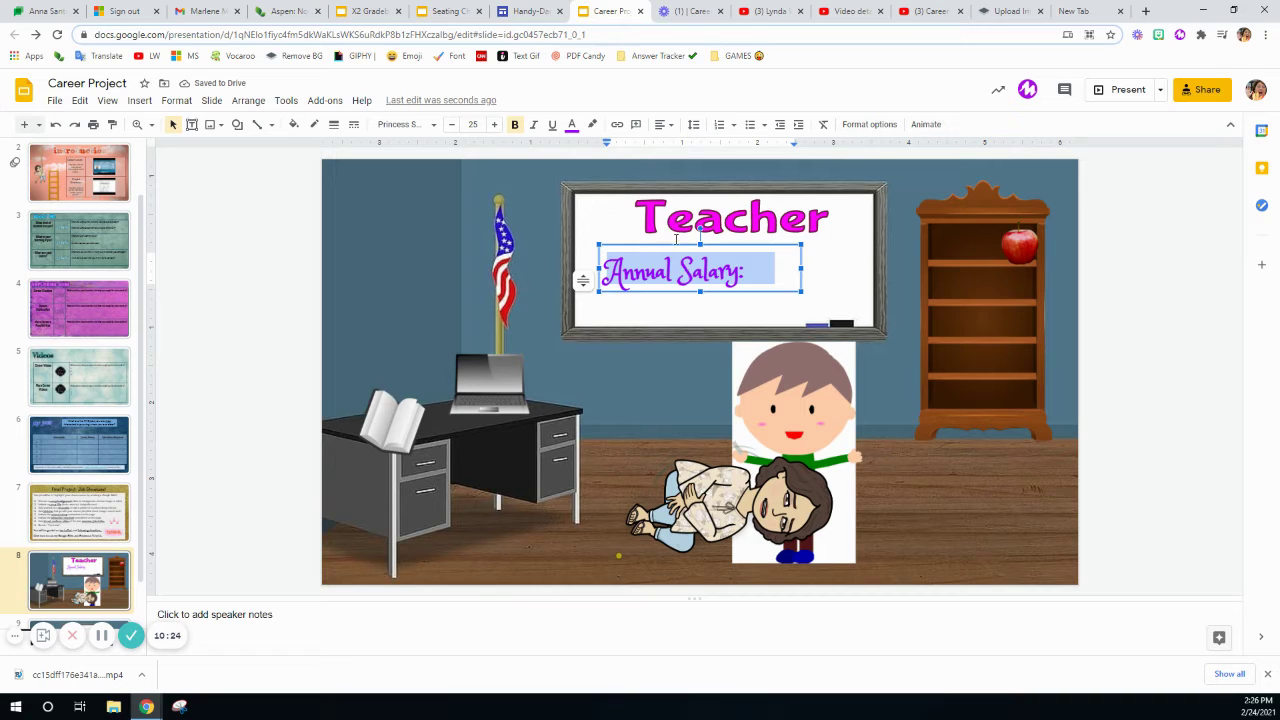
left_click(452, 125)
left_click(452, 125)
left_click(452, 125)
left_click(452, 125)
left_click(452, 125)
left_click(452, 125)
left_click(452, 126)
left_click(452, 126)
left_click(452, 126)
Nudge the Annual Salary: box left, add a '$' line below, then return to the instructions slide.
left_click_drag(717, 279, 702, 275)
left_click(679, 261)
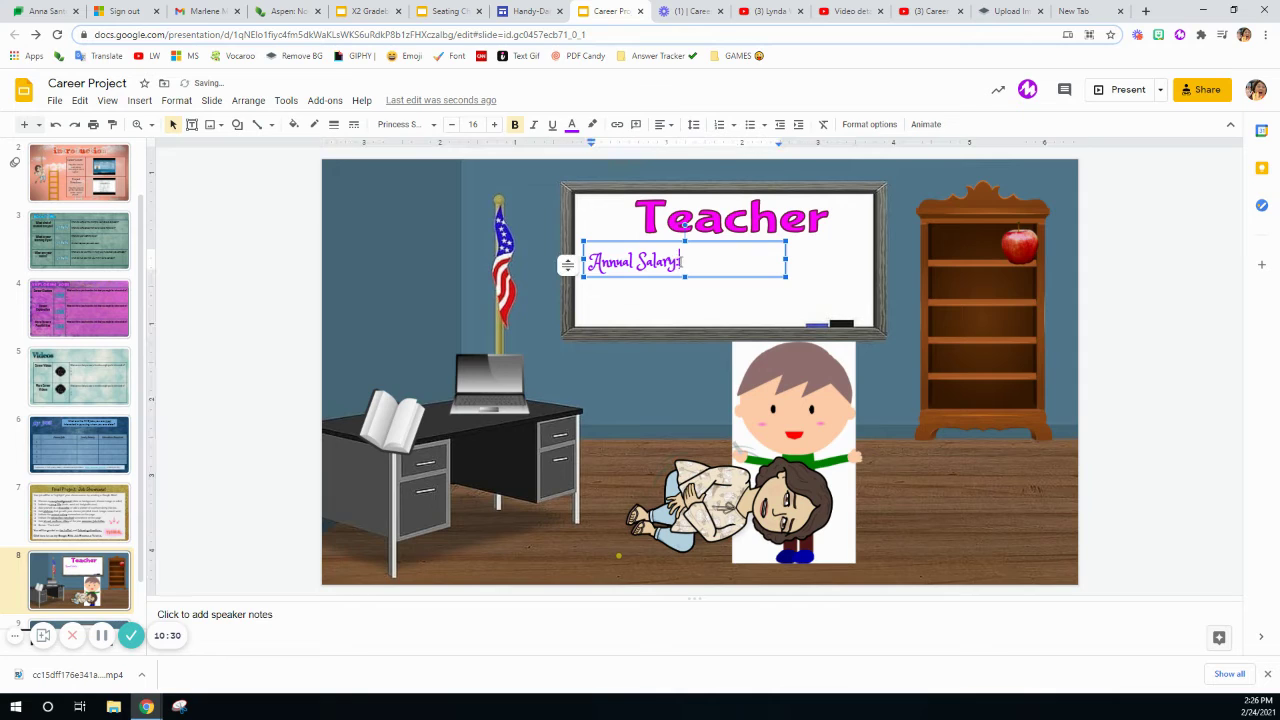
key("Return")
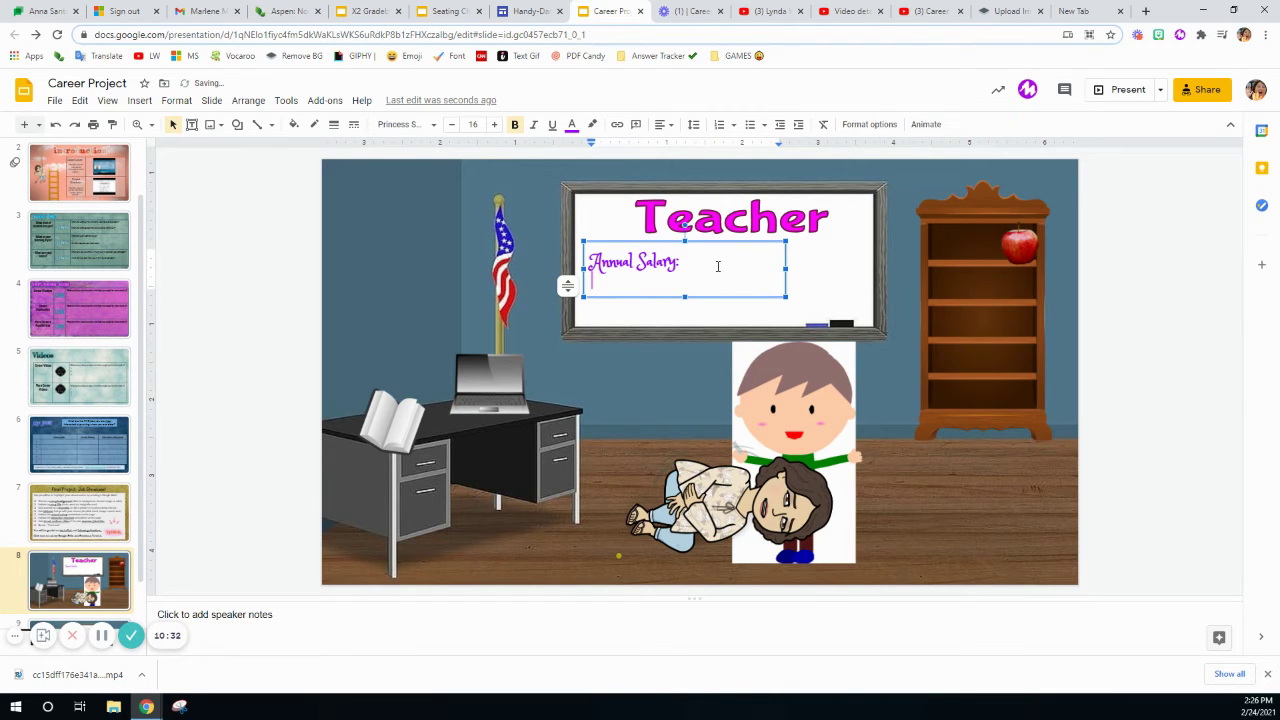
type("$")
left_click(82, 511)
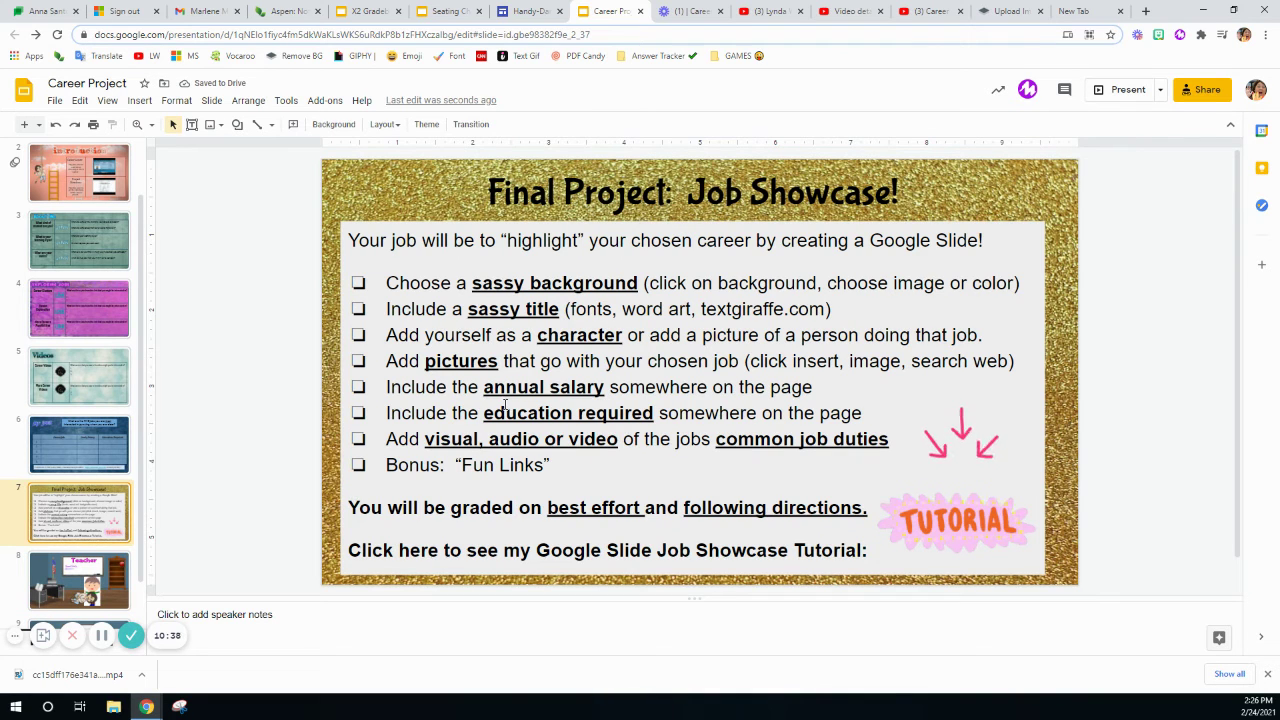